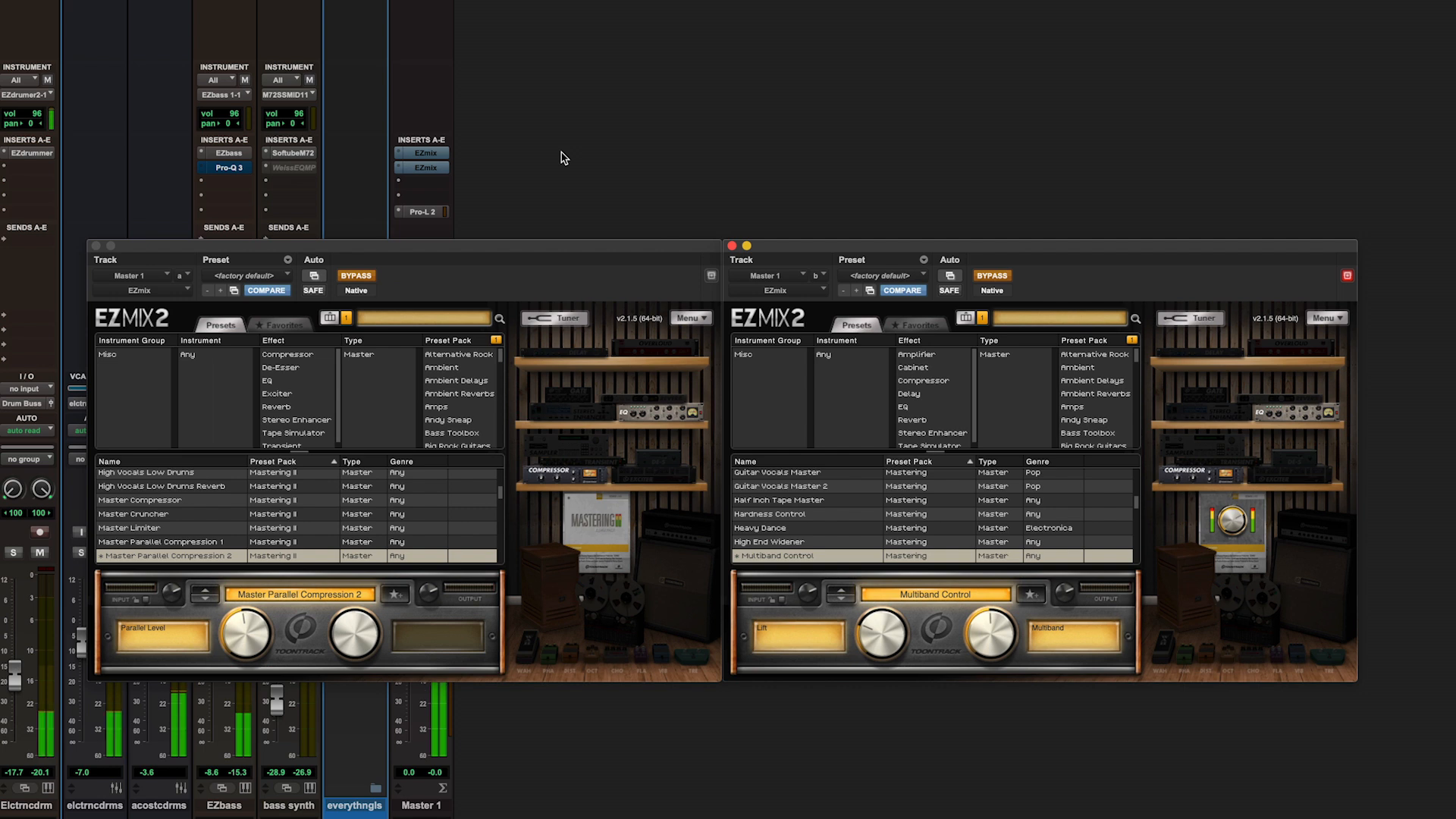
- Activate the first EZmix on Master 1, keep the second bypassed, and set the Parallel Level to about 54%
left_click(427, 155, "super")
left_click(425, 167, "super")
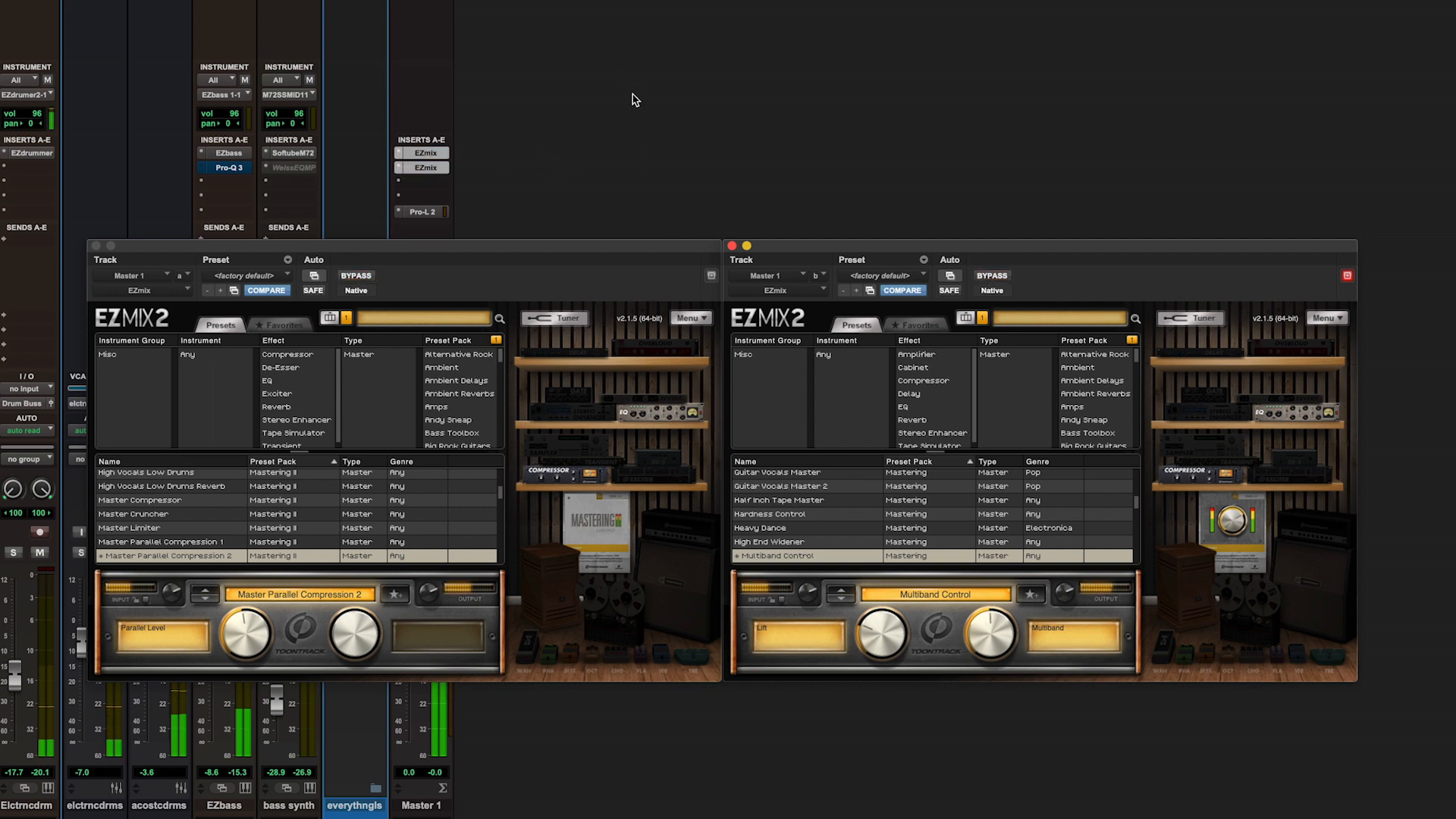
left_click(427, 168, "super")
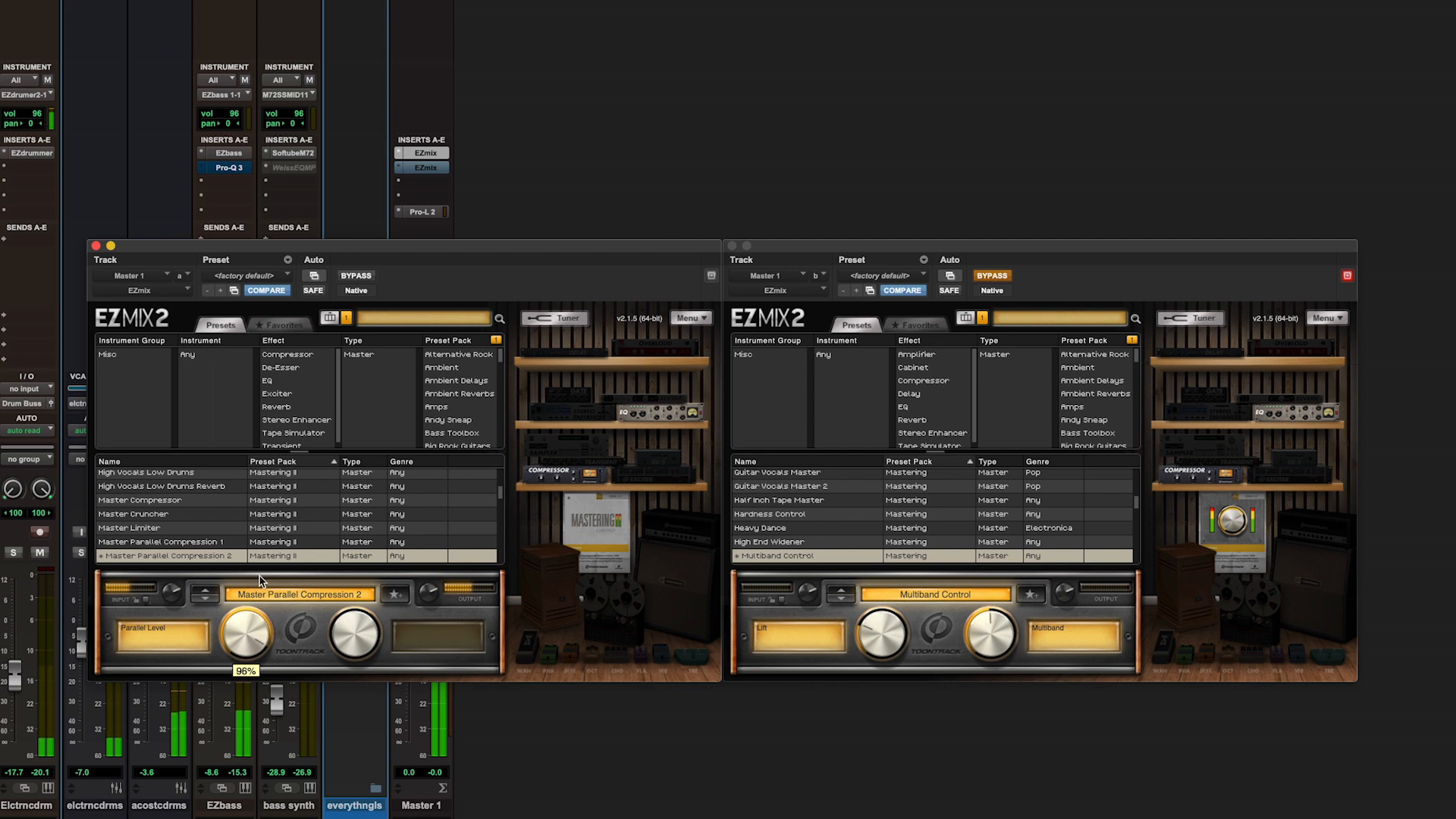
left_click_drag(219, 704, 239, 625)
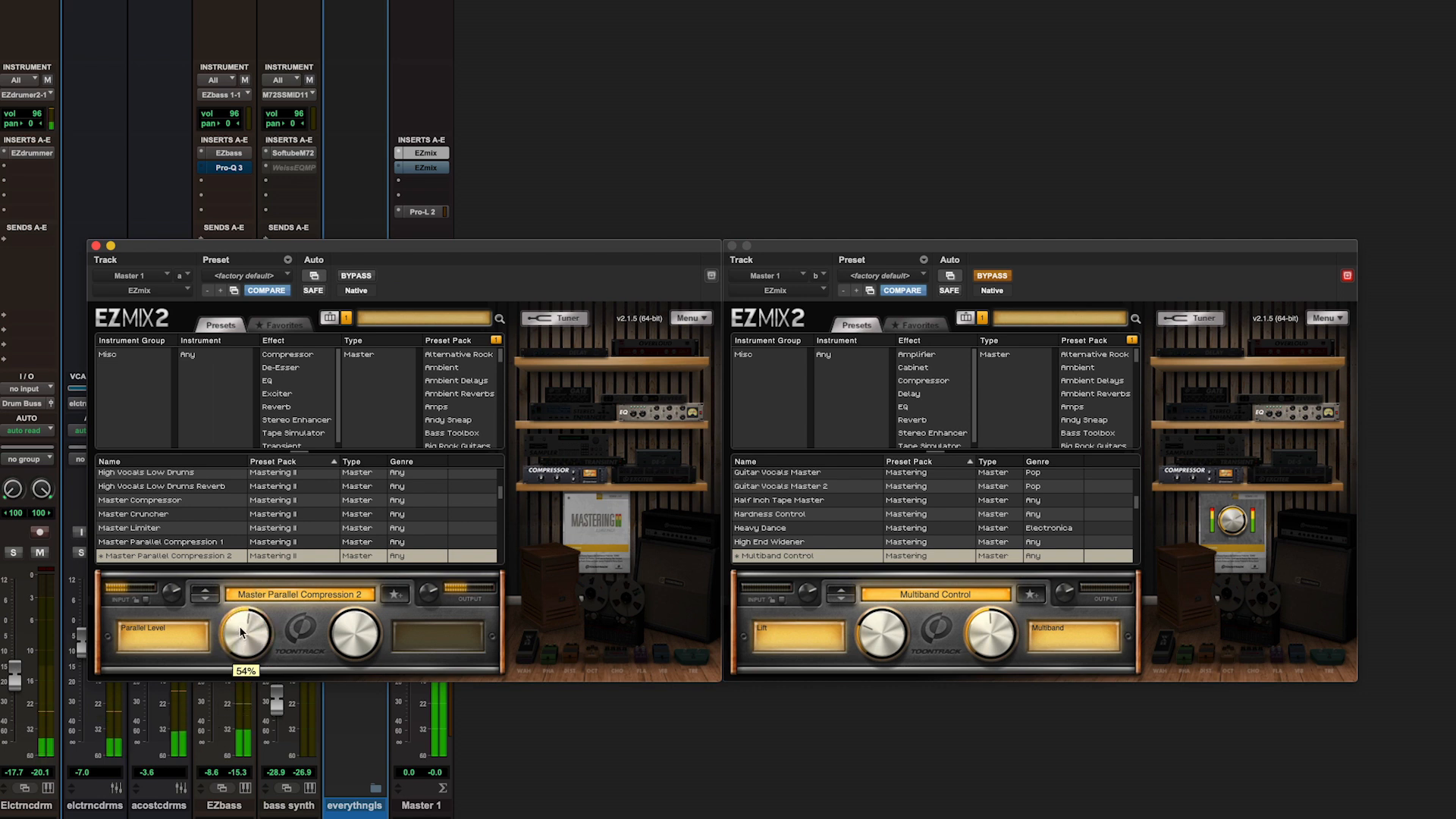
- Re-enable the second EZmix on Master 1 and set the Multiband Control preset's Lift to about 21%
left_click(435, 167, "super")
left_click_drag(884, 619, 868, 705)
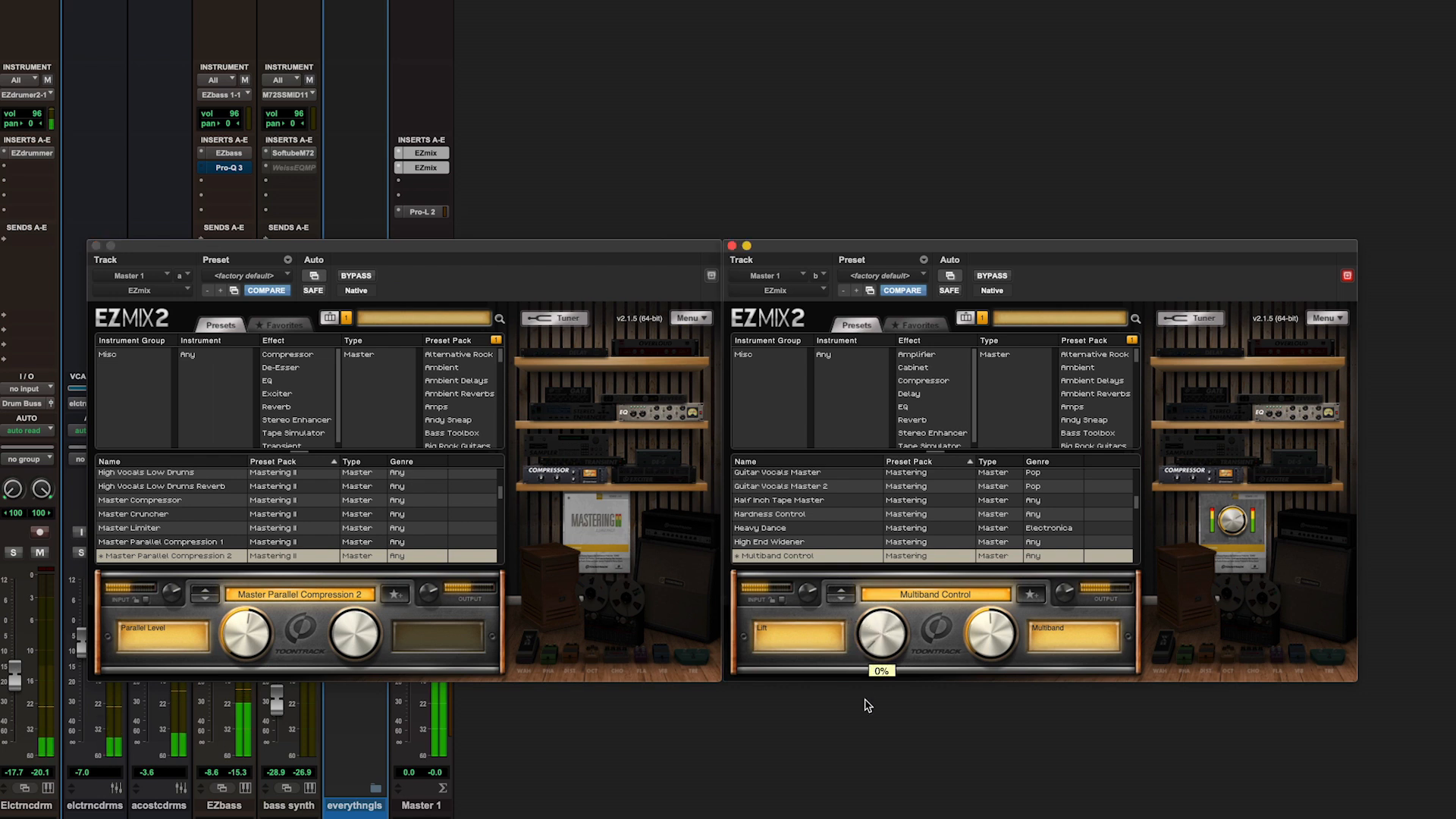
left_click_drag(897, 514, 873, 595)
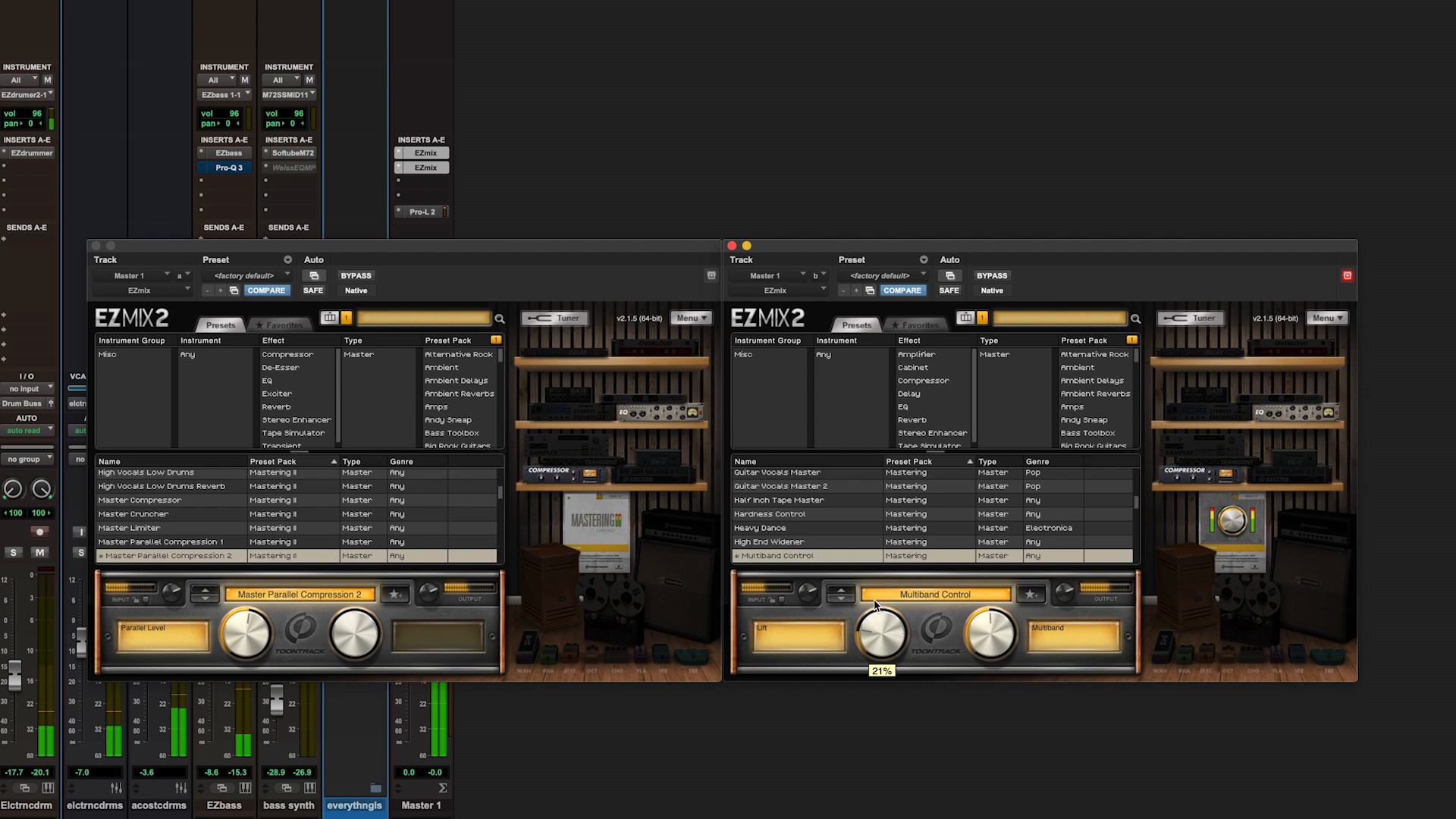
- Compare the master with and without EZmix by bypassing and re-enabling both EZmix inserts on Master 1
left_click(424, 168, "super")
left_click(425, 153, "super")
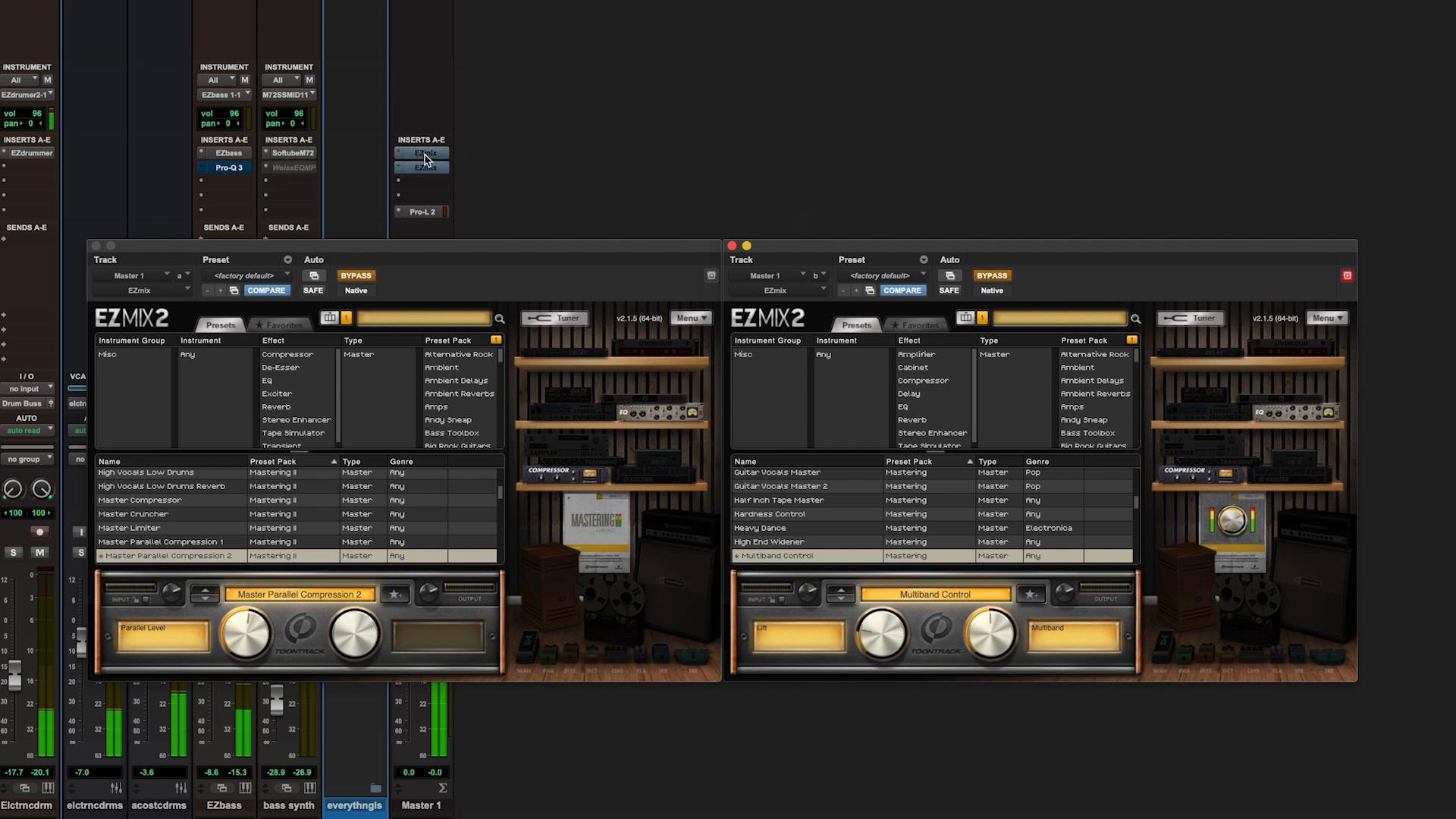
left_click(425, 153, "super")
left_click(425, 167, "super")
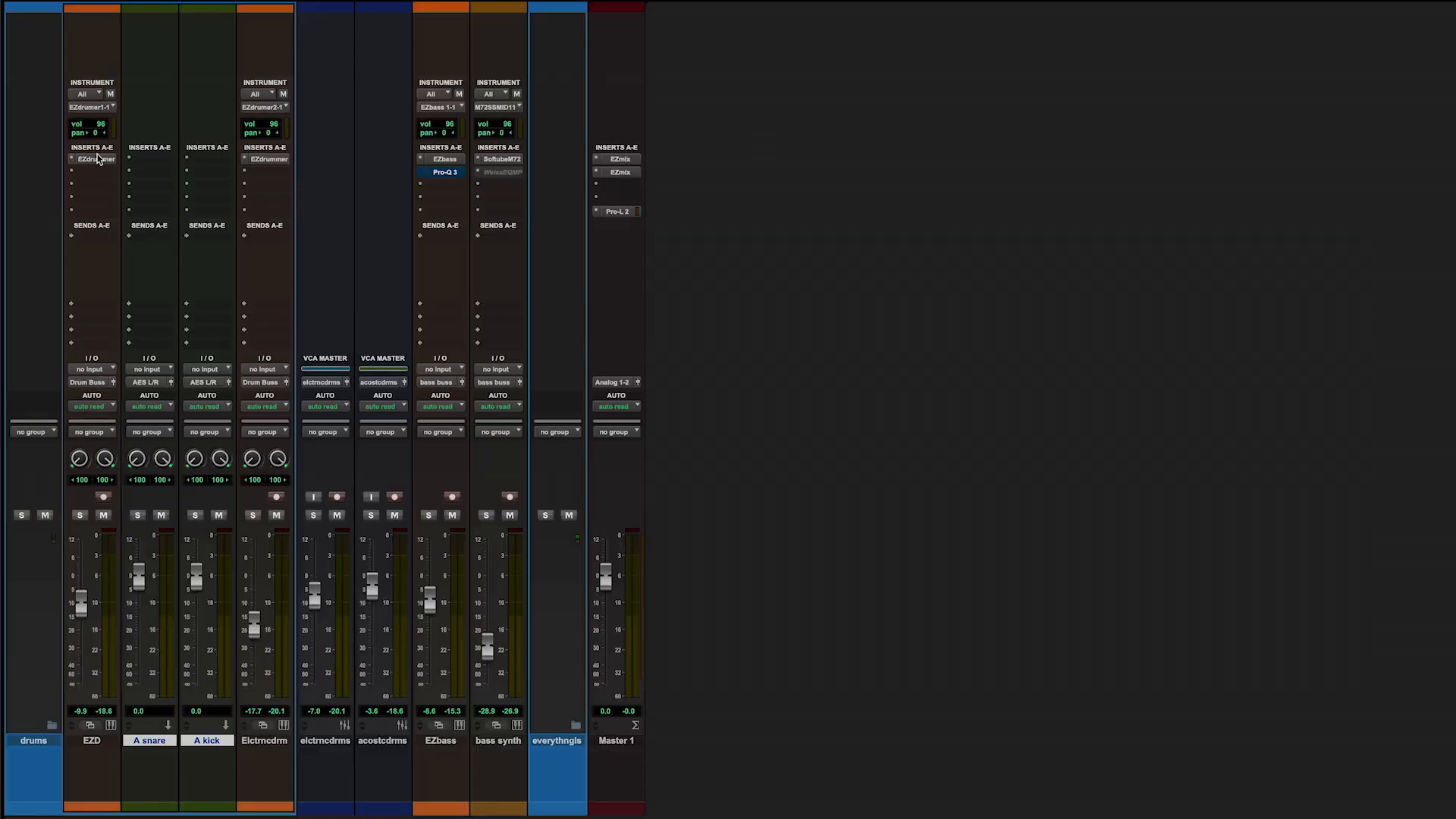
- In the EZD track's EZdrummer mixer, route Kick to Output 2 and Snare to Output 3
left_click(96, 159)
left_click(832, 545)
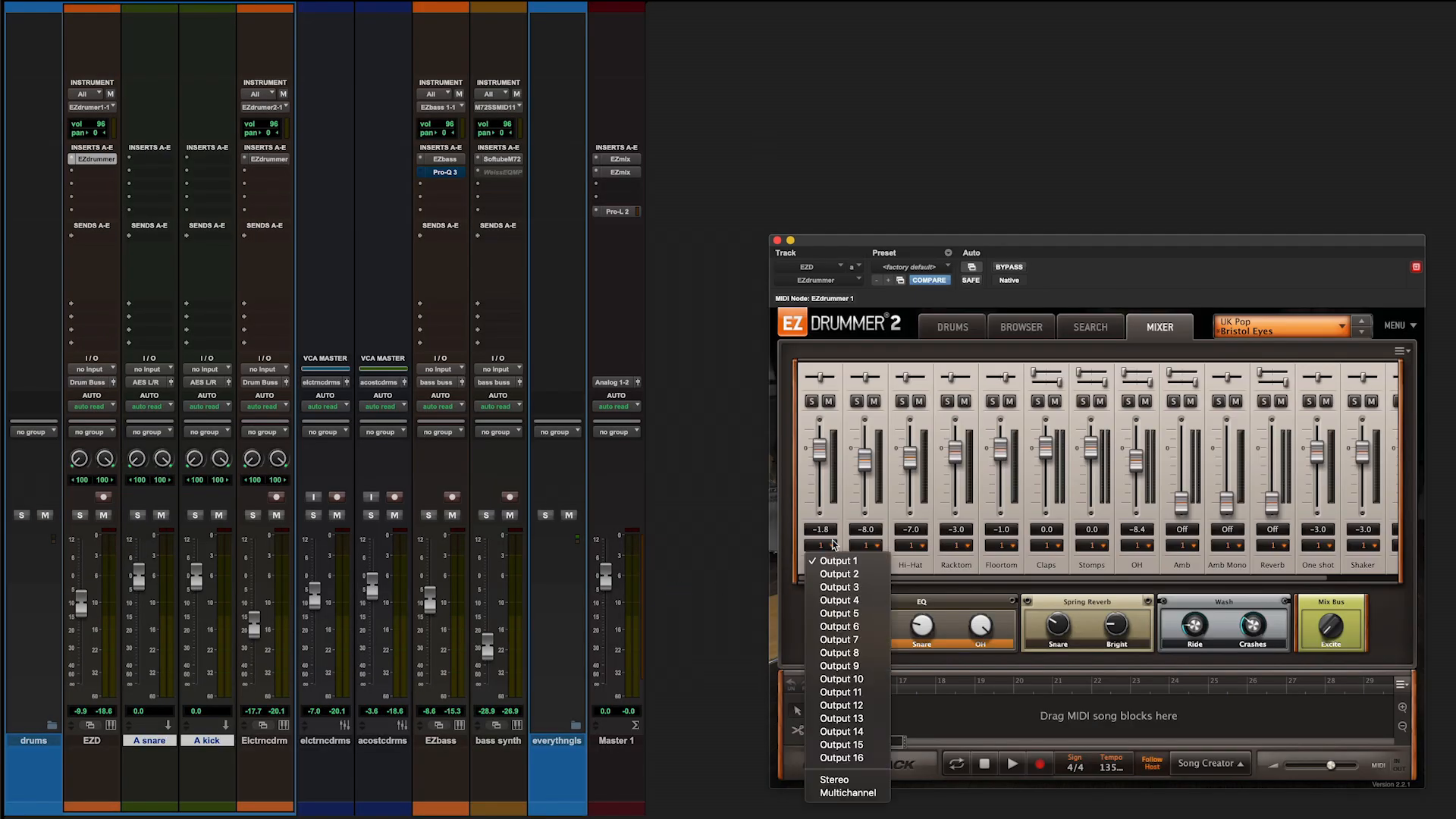
left_click(836, 574)
left_click(870, 545)
left_click(881, 587)
- Set the A snare track's input to EZ2 and the A kick track's input to EZ3 from the EZD plug-in
left_click(152, 370)
mouse_move(163, 395)
mouse_move(247, 410)
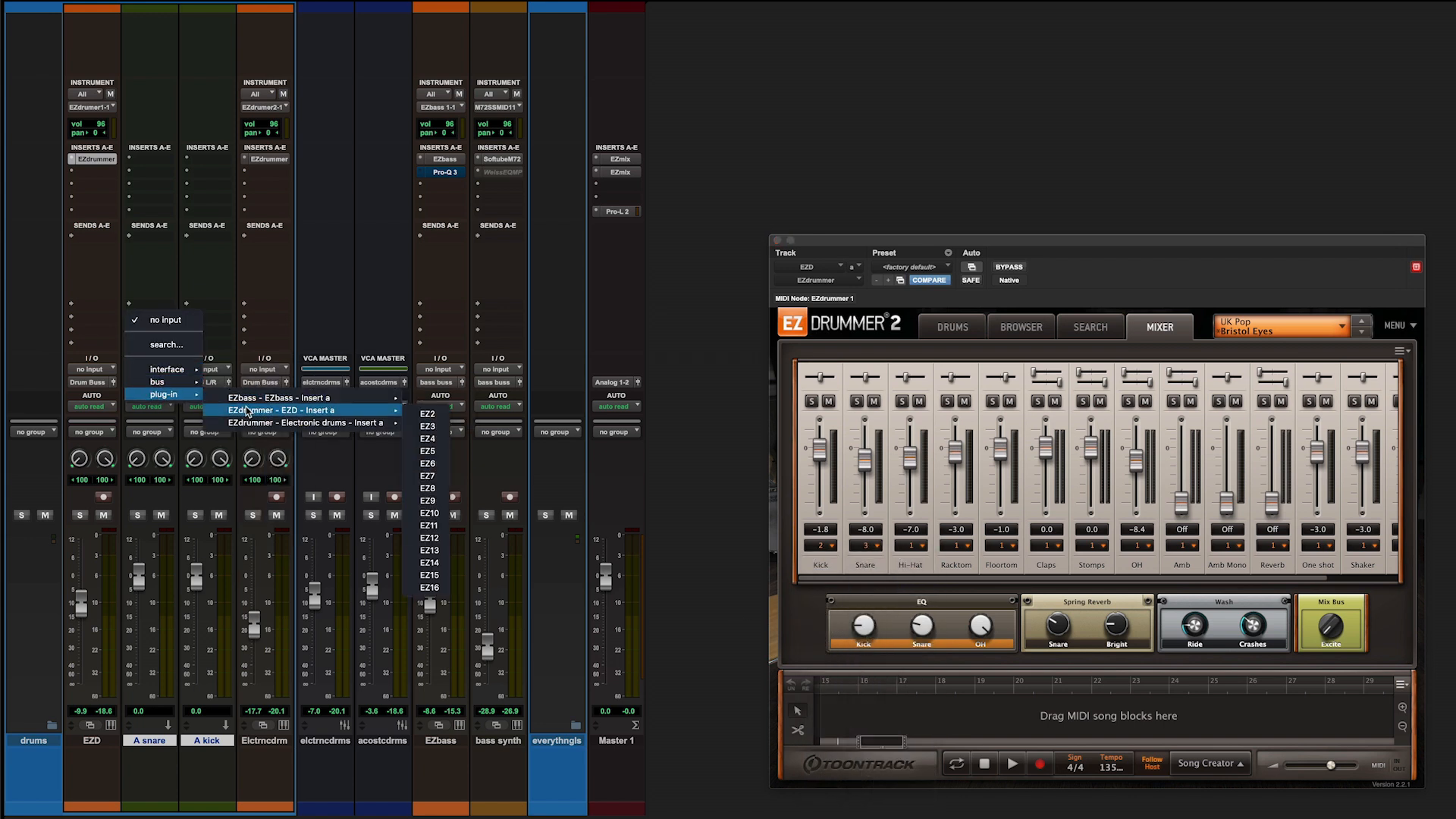
left_click(427, 414)
left_click(207, 370)
mouse_move(324, 411)
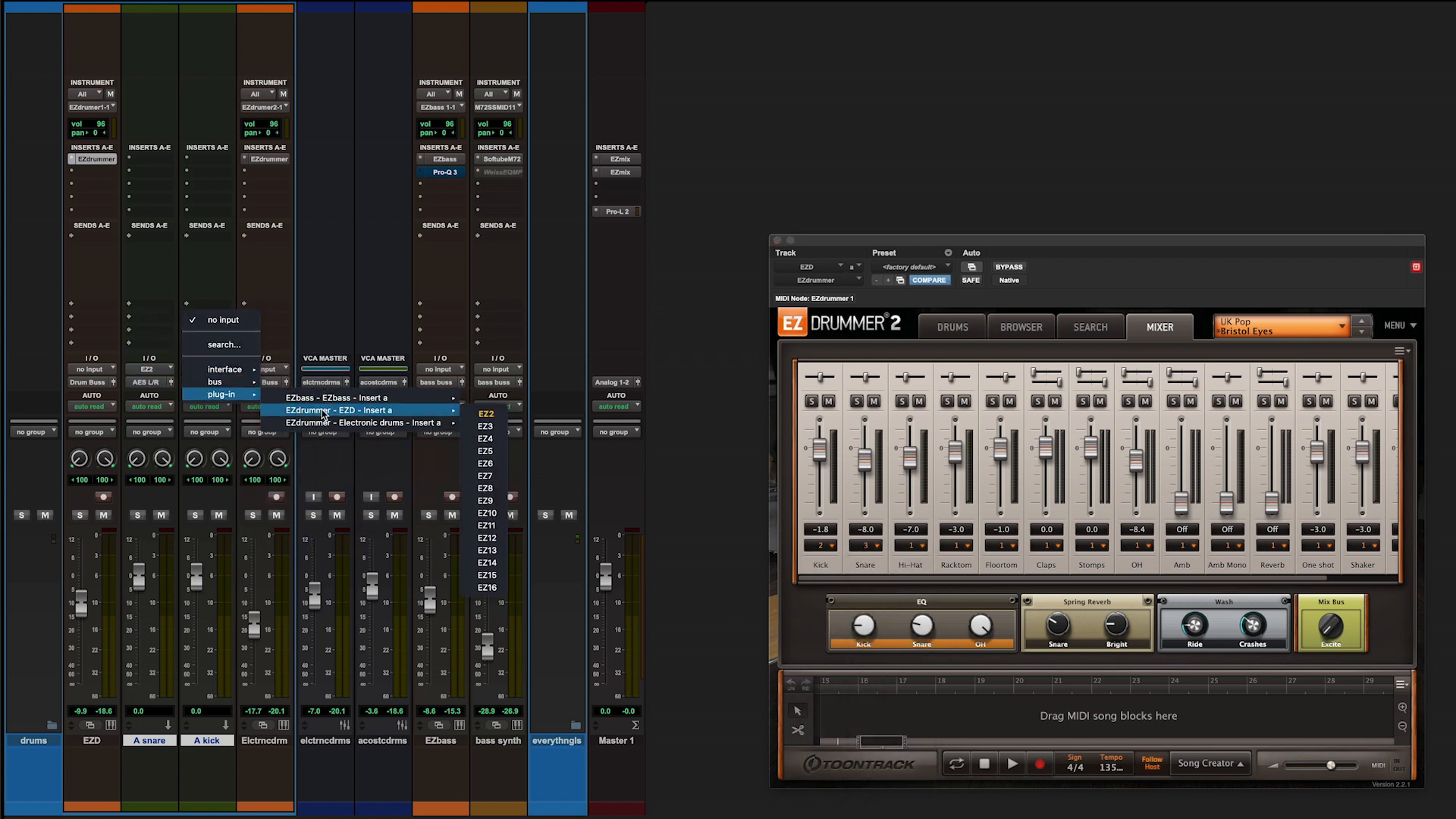
left_click(485, 427)
- Create two new mono audio tracks after the Elctrncdrm track
left_click(265, 741)
key("super+shift+n")
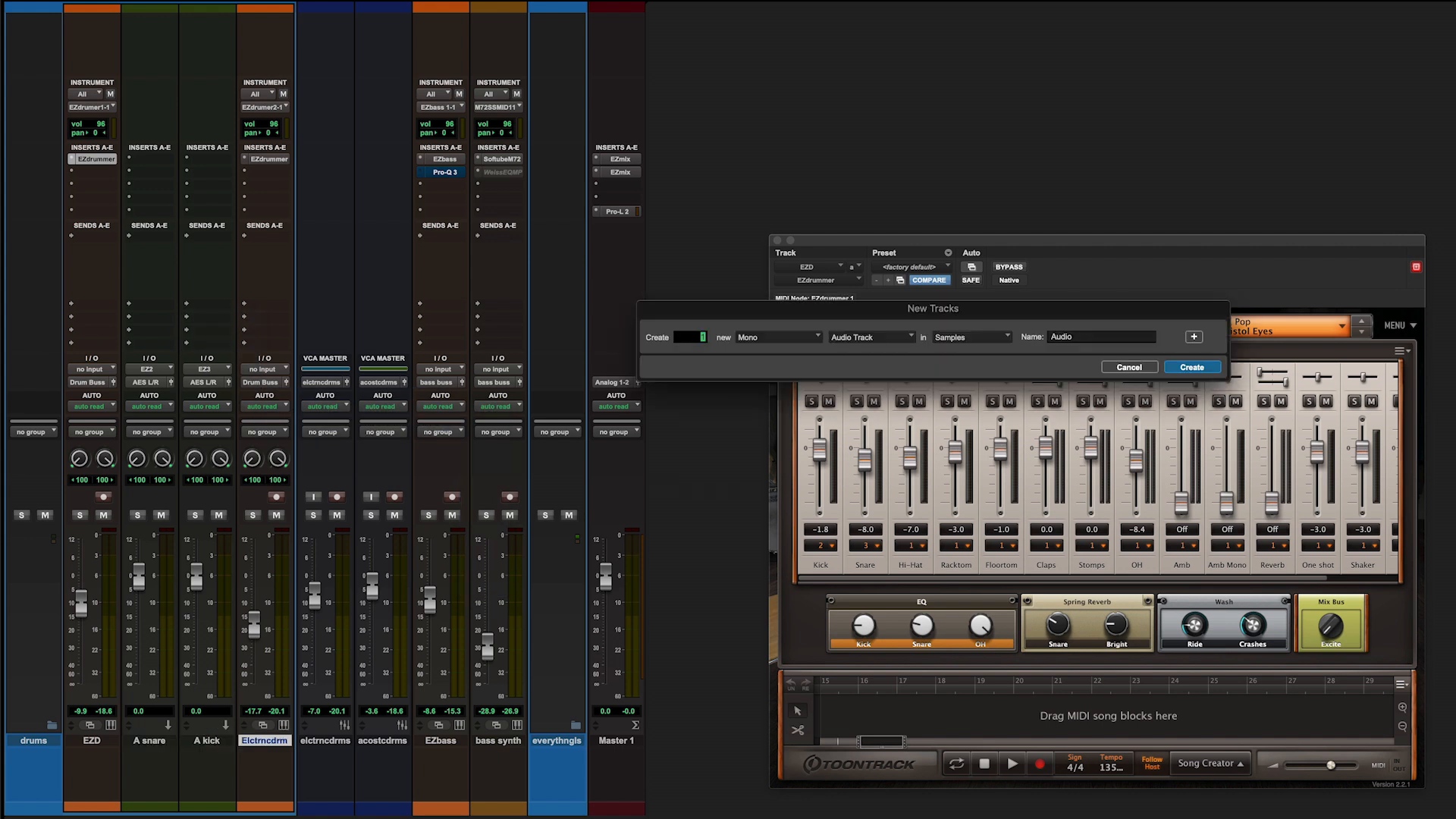
type("2")
key("Return")
- Route the first two mixer channels of the Elctrncdrm track's EZdrummer to Output 2 and Output 3
left_click(279, 162)
left_click(823, 546)
left_click(833, 574)
left_click(869, 547)
left_click(881, 588)
left_click(941, 326)
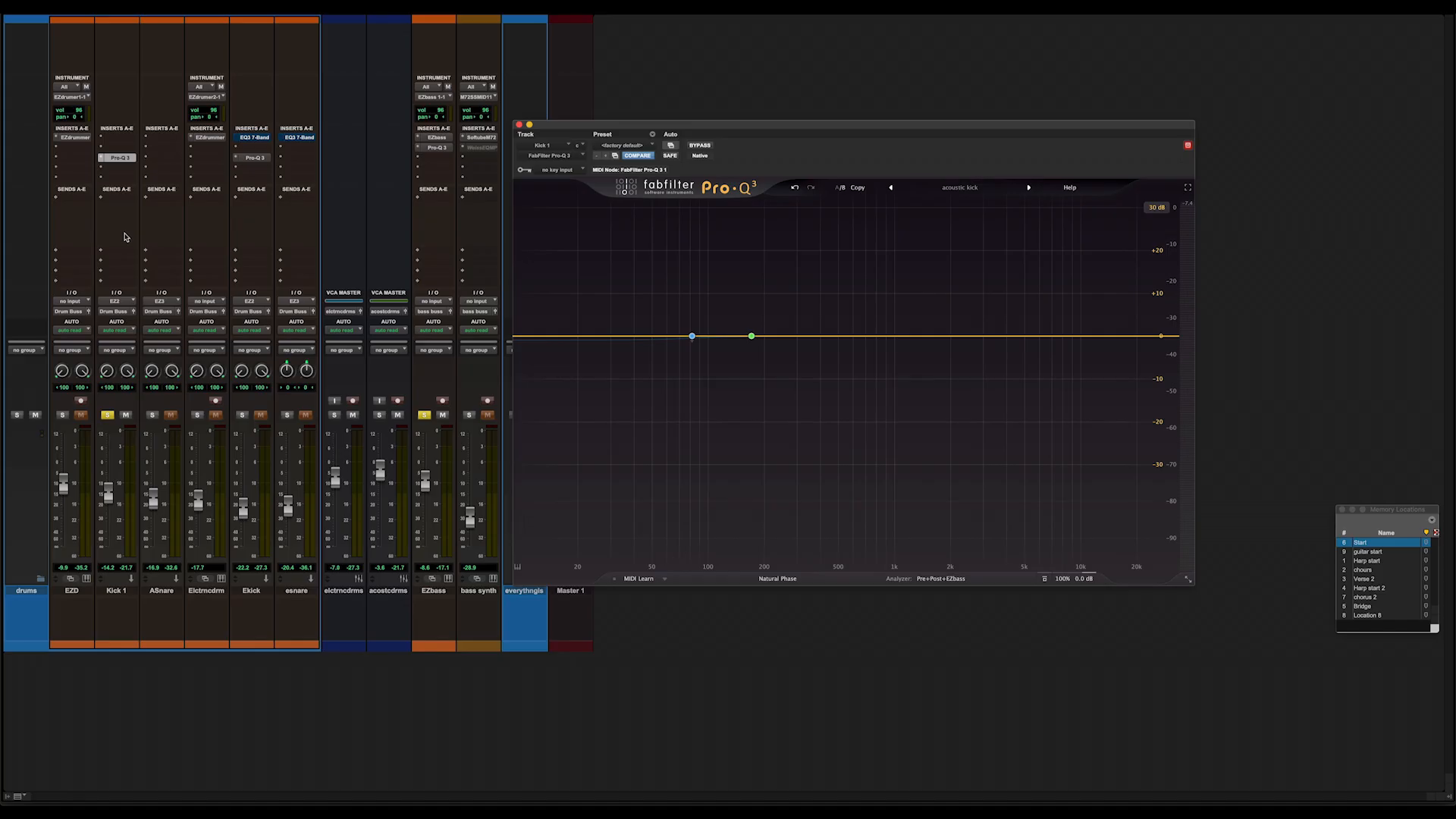
- During playback, cut Kick 1's Pro-Q 3 low shelf near 82 Hz by about 6.77 dB, lower the bell near 176 Hz, and compare with bypass
key("space")
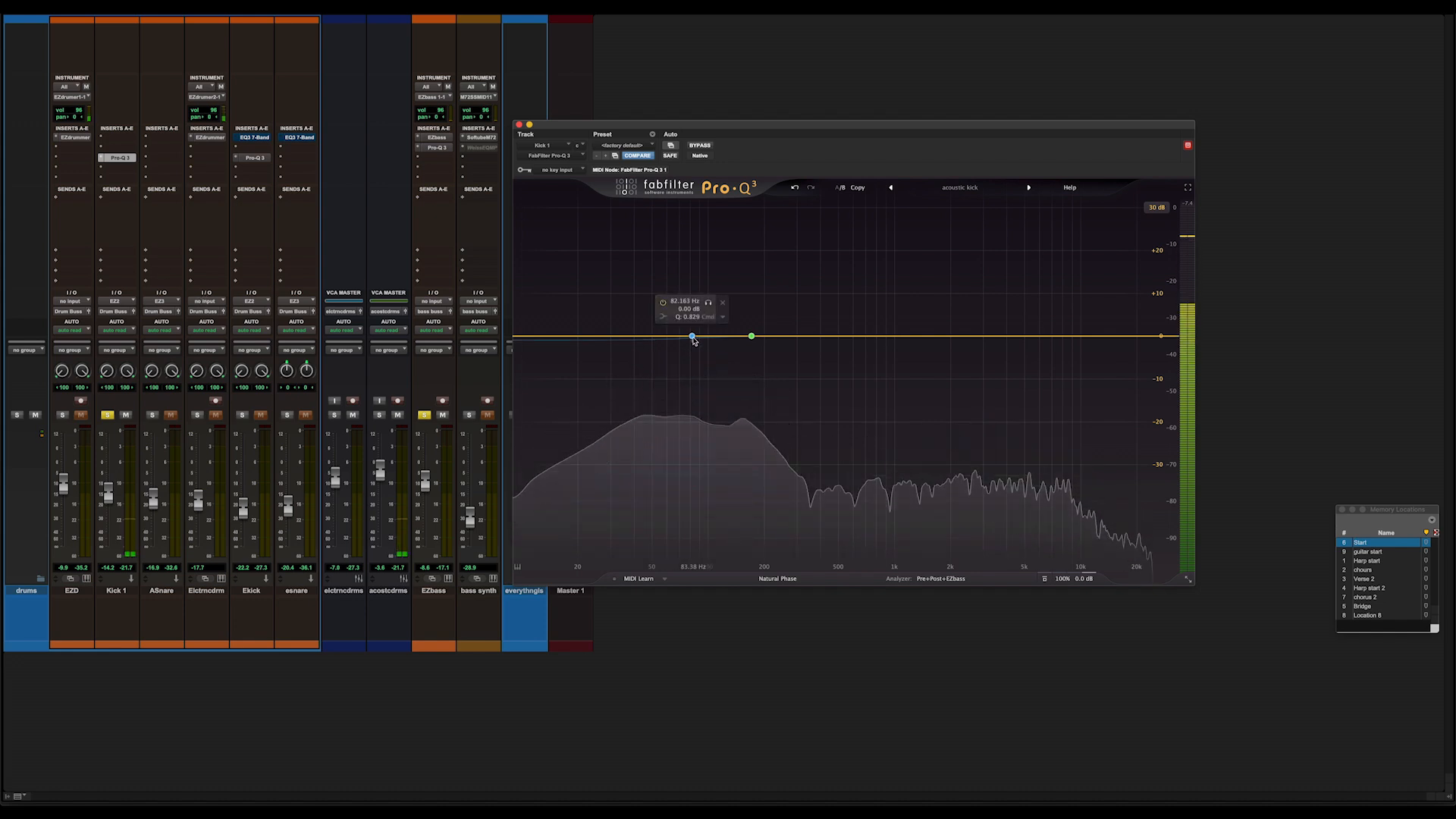
left_click_drag(692, 349, 693, 365)
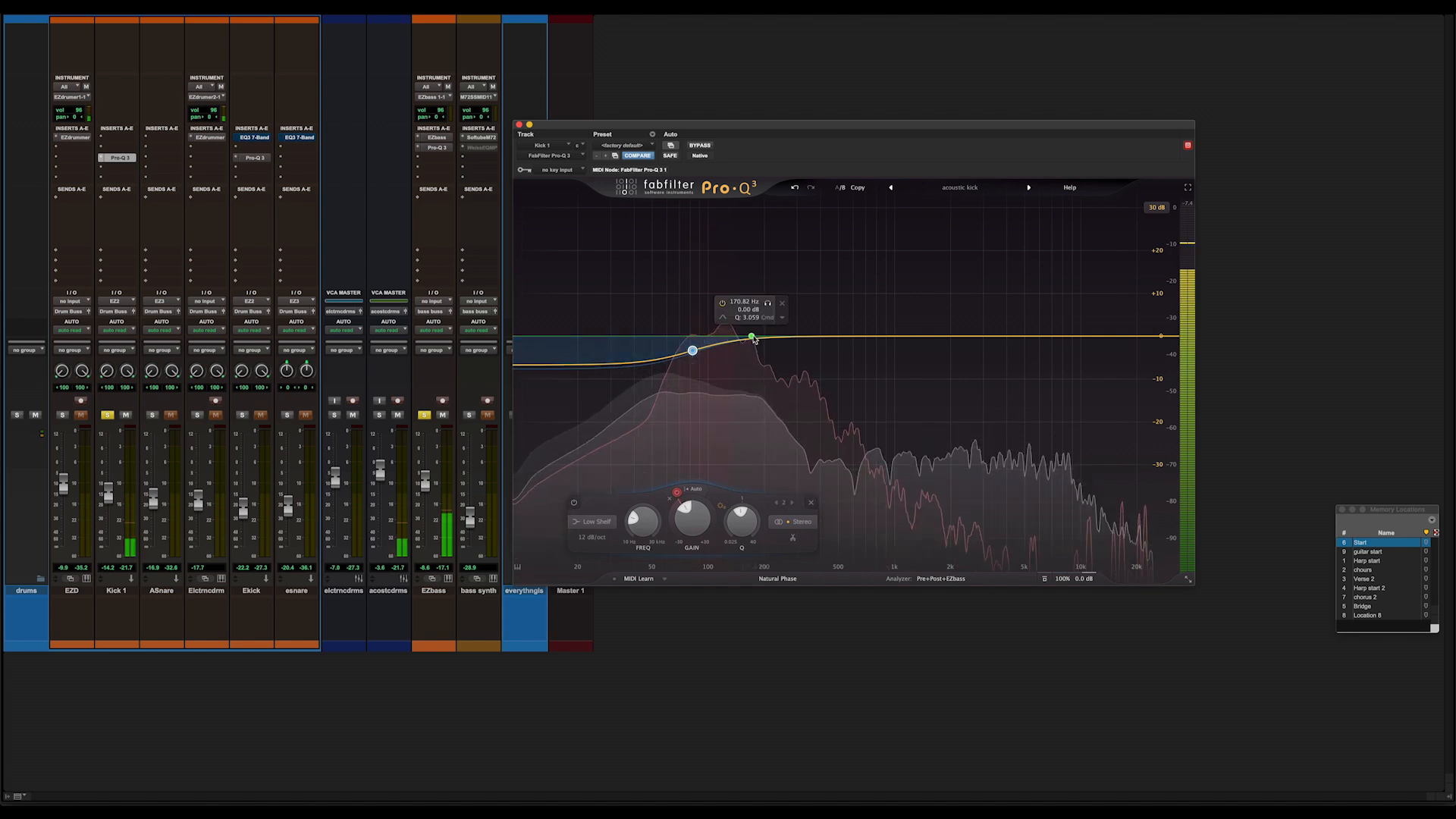
left_click_drag(751, 337, 754, 361)
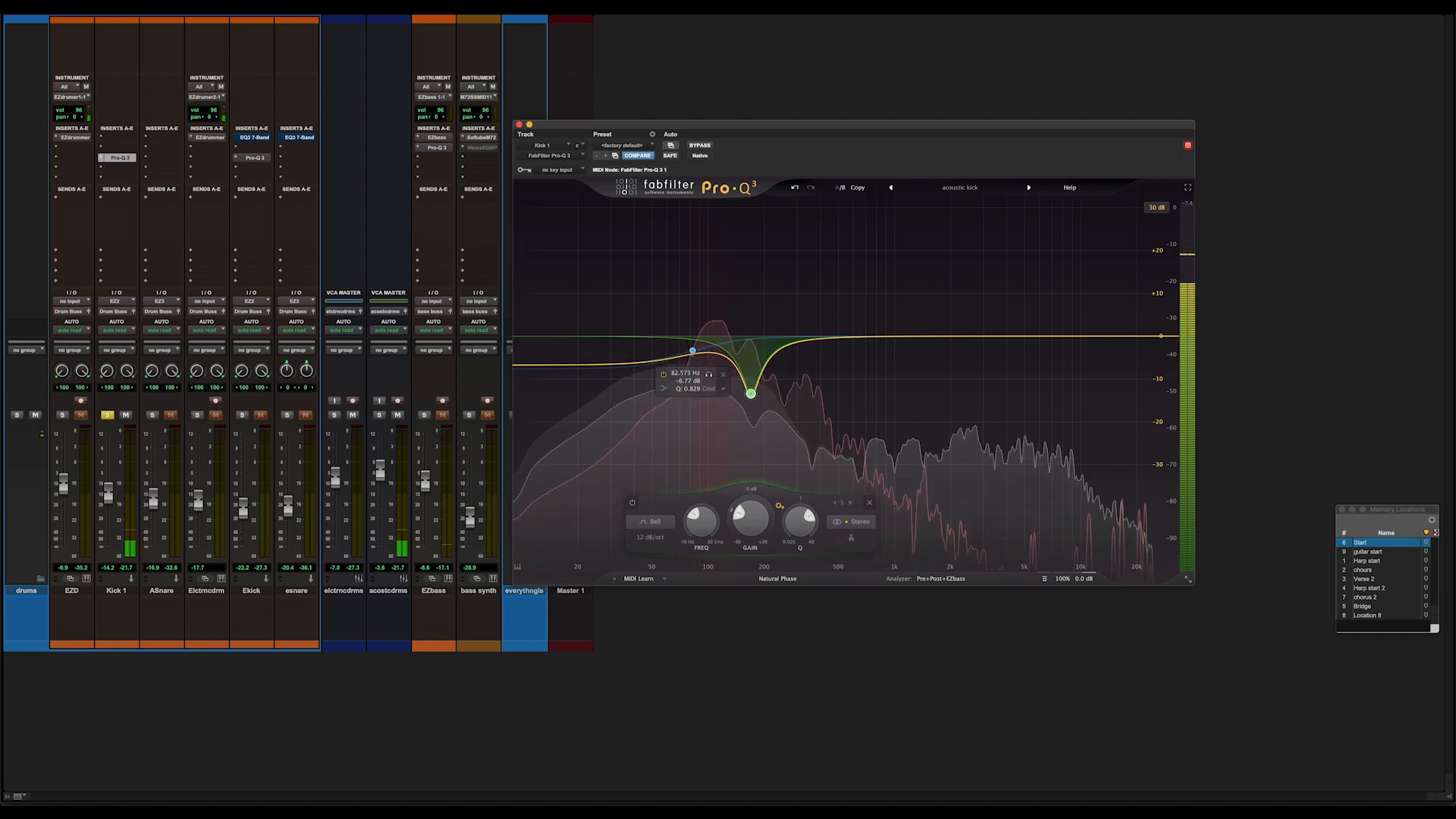
left_click(699, 145)
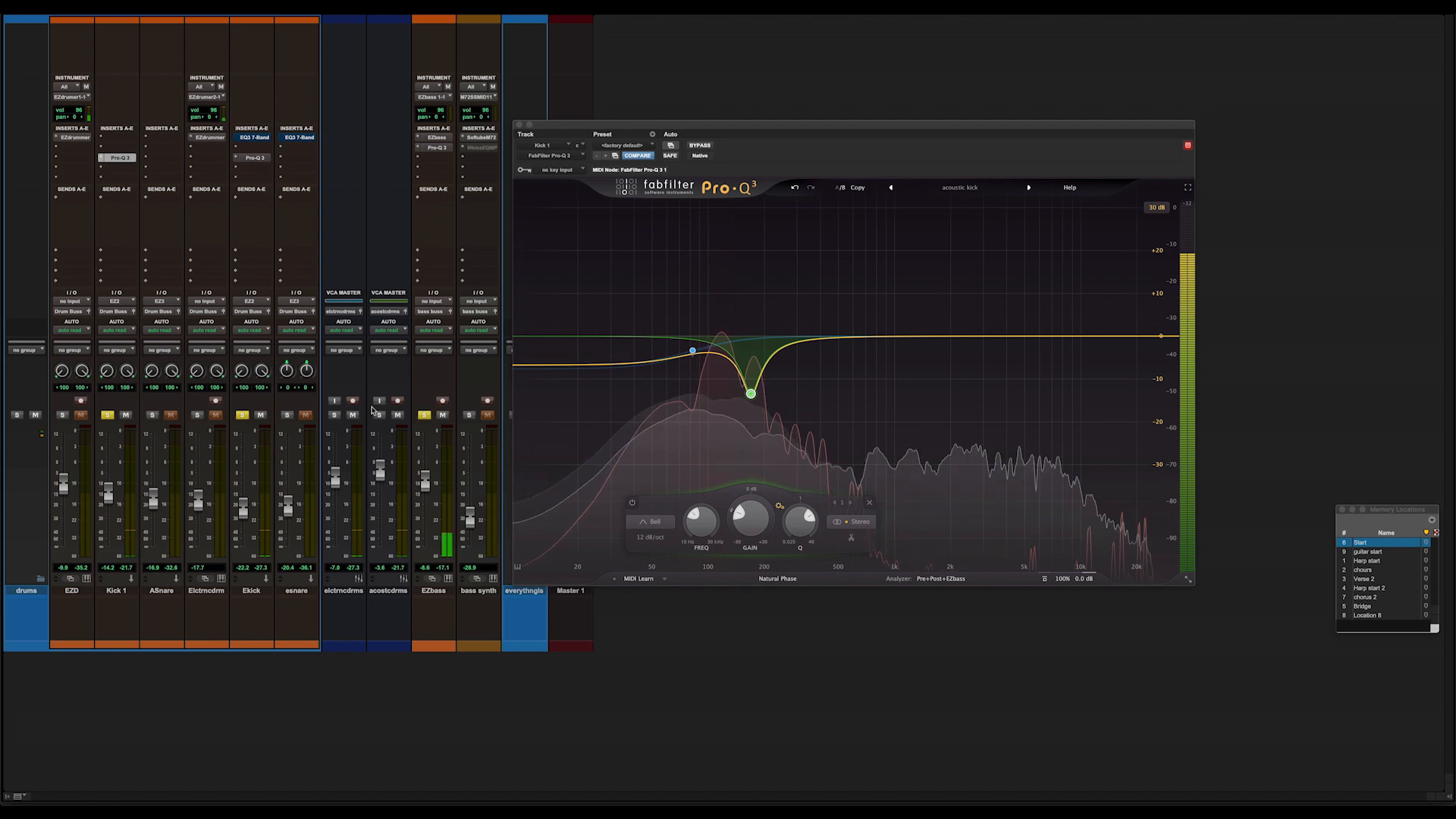
- Pull down the low-frequency bands in the Ekick track's Pro-Q 3 equalizer
left_click(258, 158)
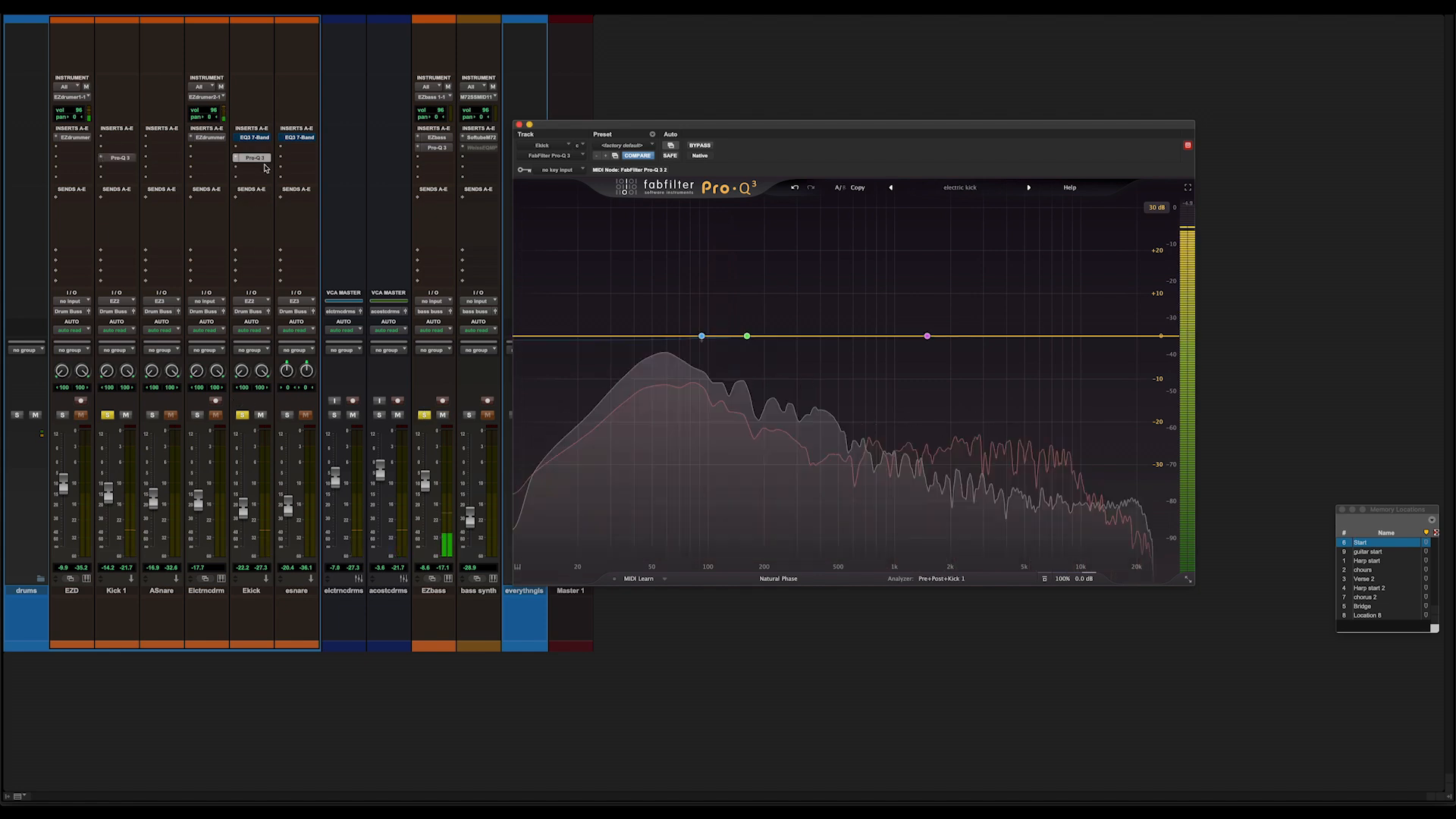
left_click_drag(701, 336, 747, 395)
left_click(765, 414)
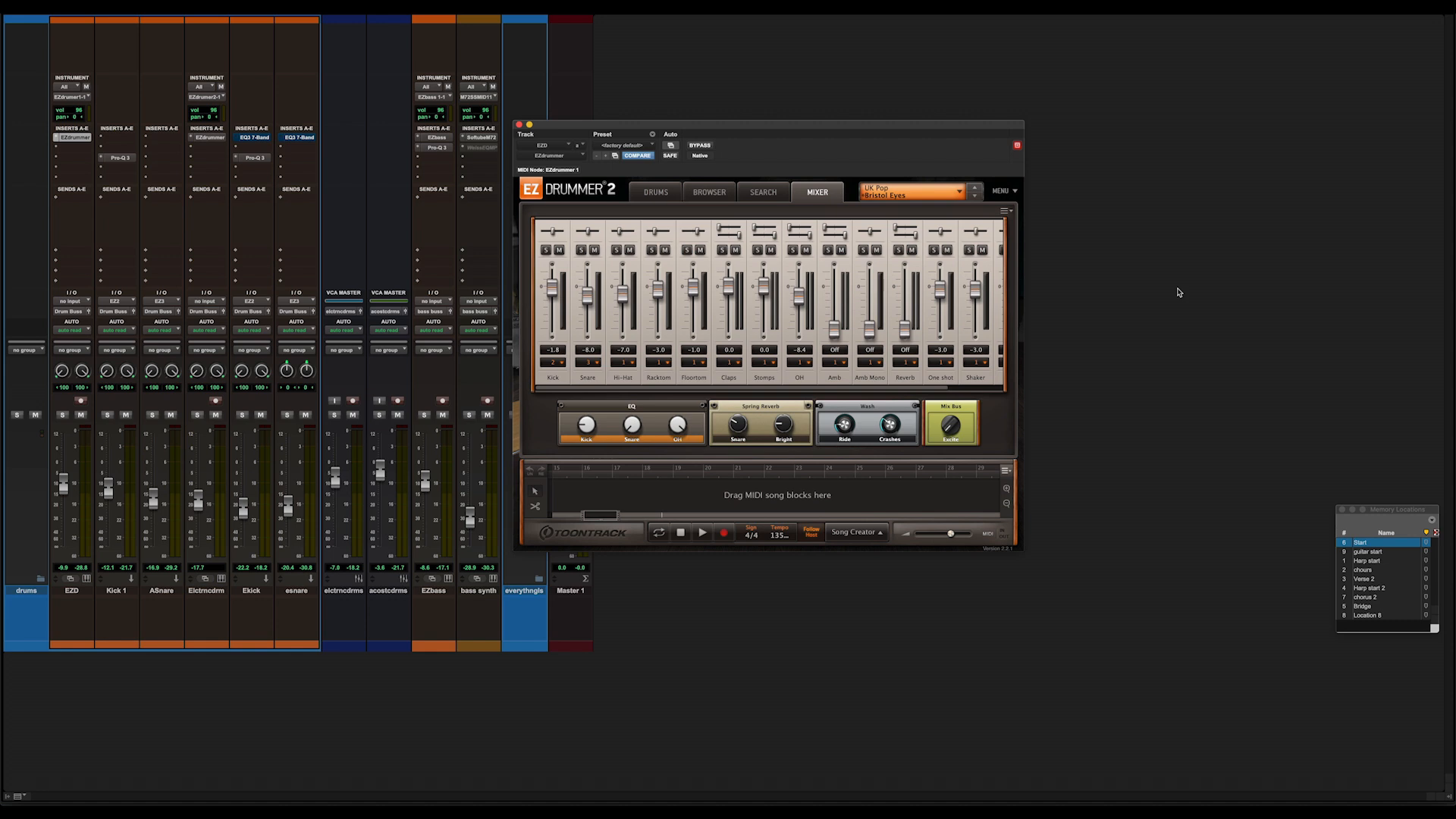
- Play the session and raise the Snare EQ knob in the EZD track's EZdrummer mixer
key("space")
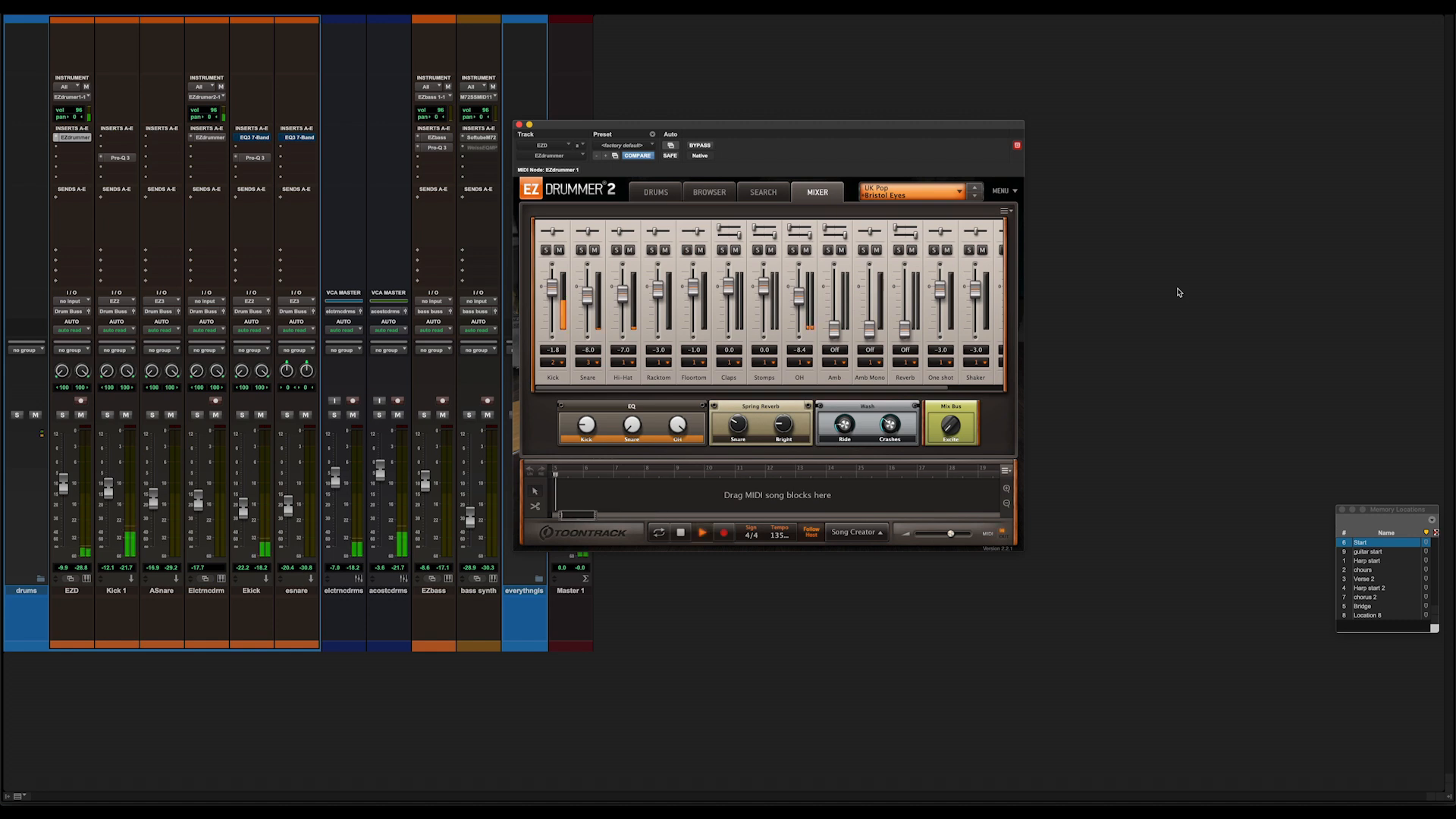
left_click(633, 434)
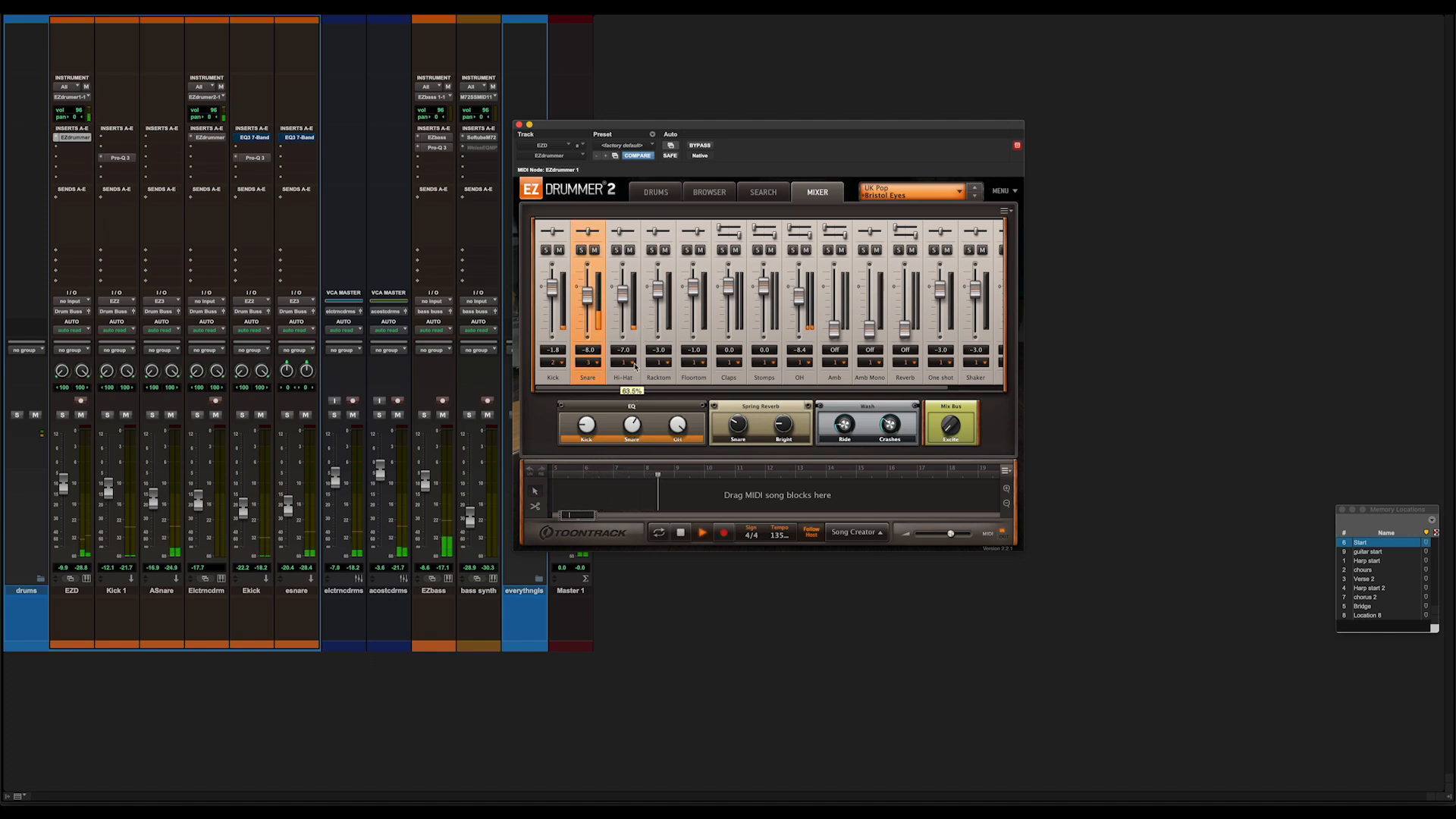
left_click_drag(636, 431, 638, 411)
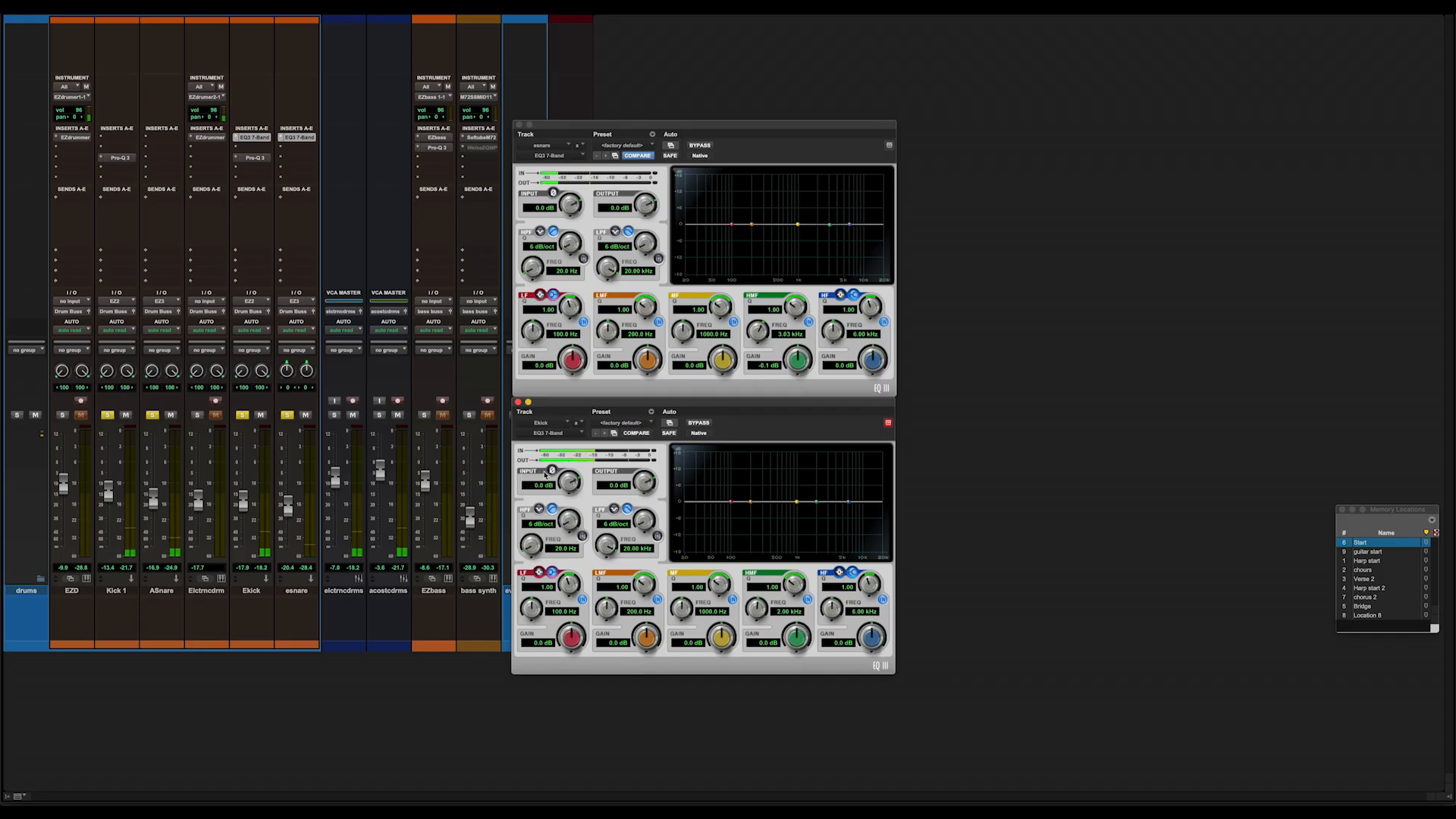
- Invert the input polarity in the esnare and Ekick EQ3 7-Band plug-ins and compare by bypassing and re-enabling both
left_click(554, 193)
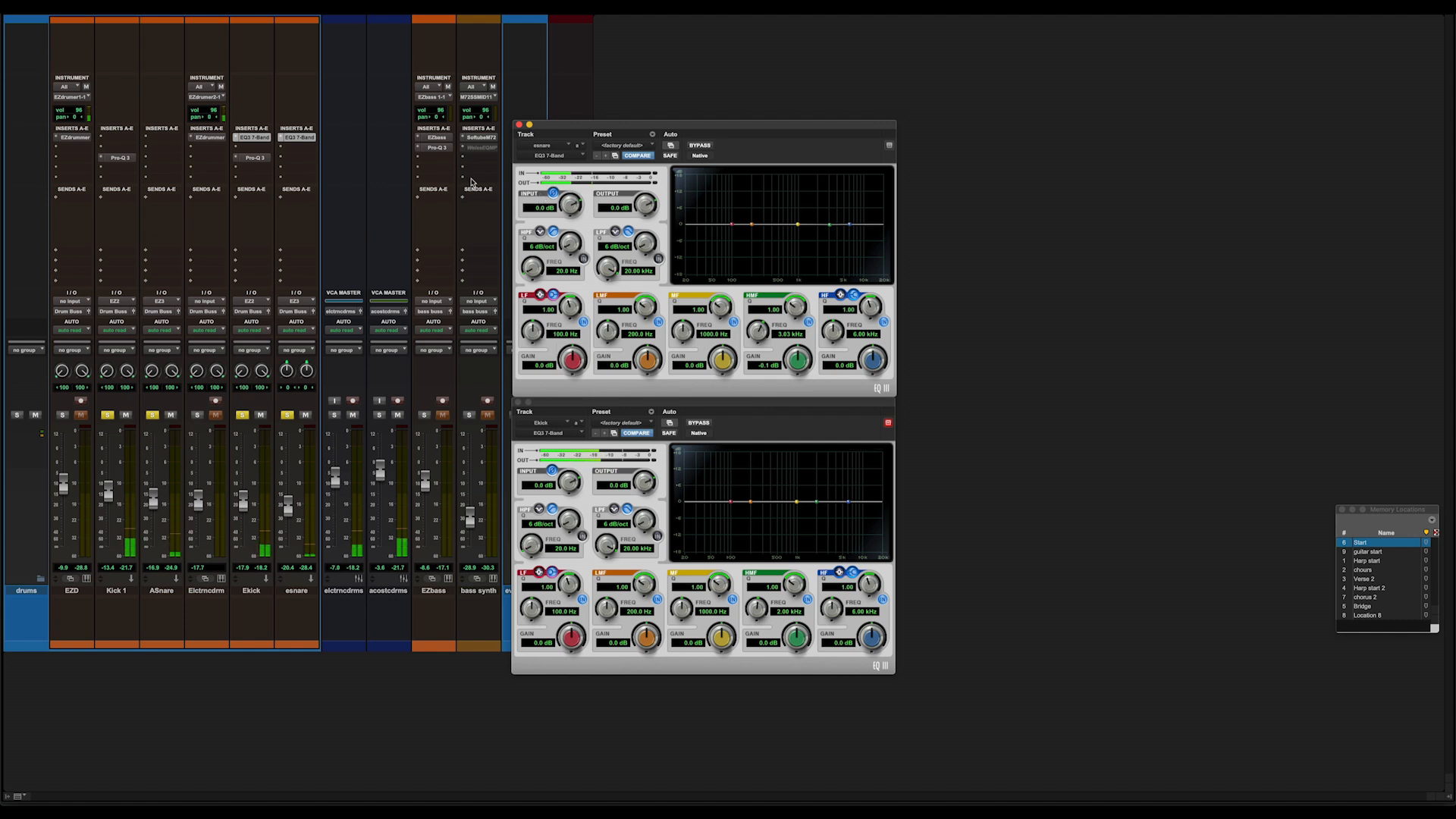
left_click(296, 137, "super")
left_click(261, 138, "super")
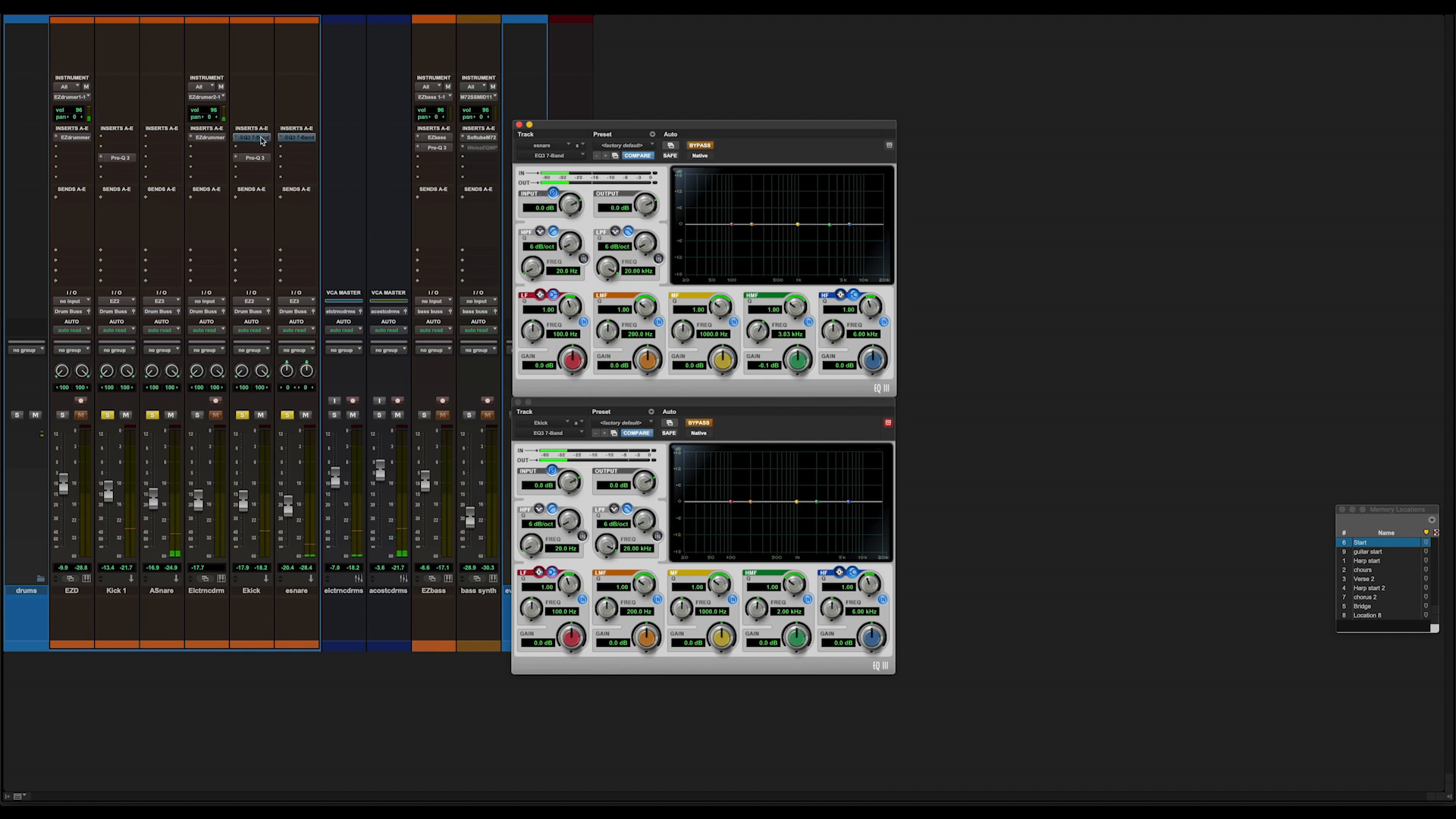
left_click(262, 138, "super")
left_click(297, 137, "super")
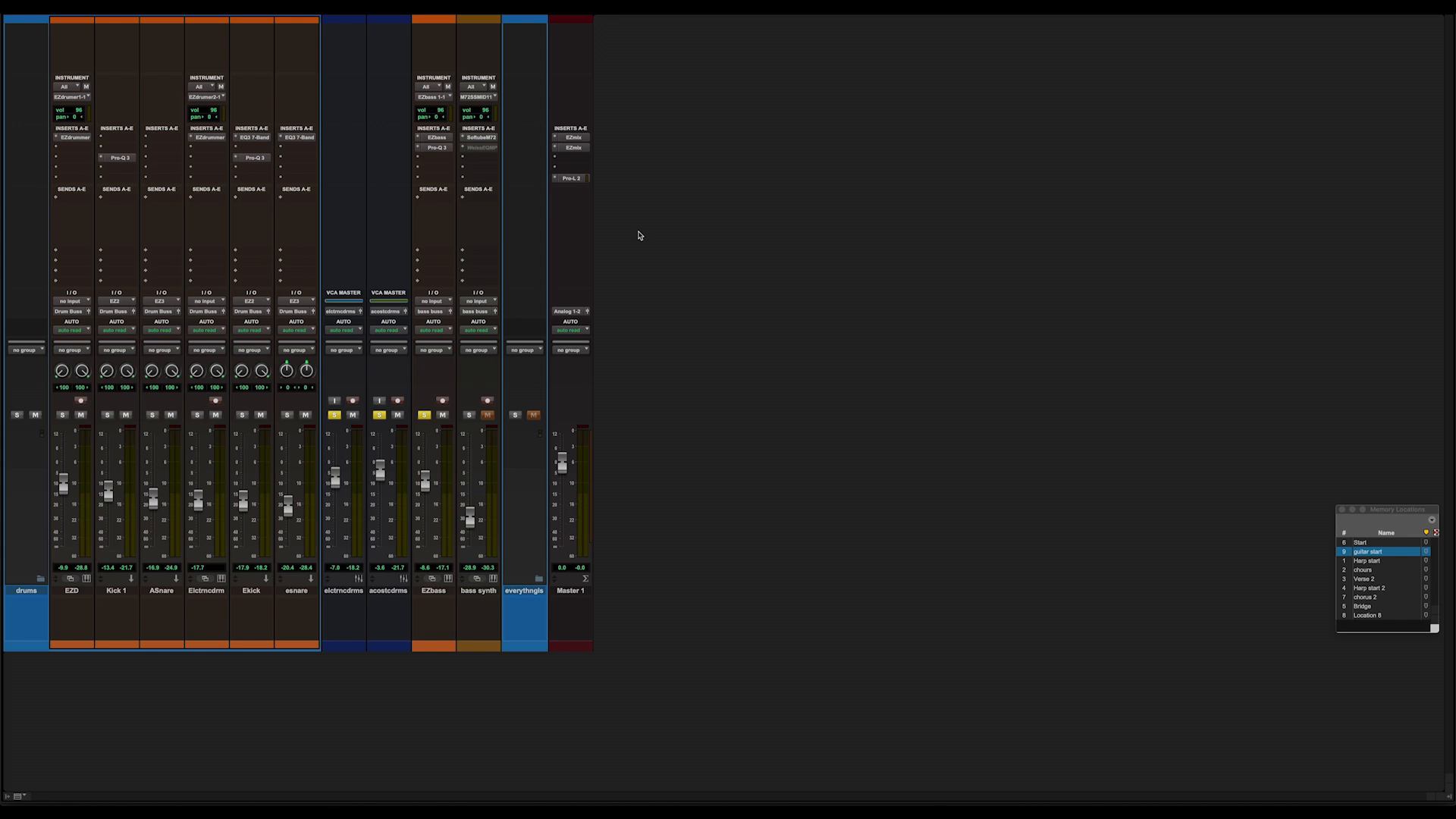
- During playback, add a low shelf of about -3.28 dB near 155 Hz in the EZbass track's Pro-Q 3
left_click(436, 148)
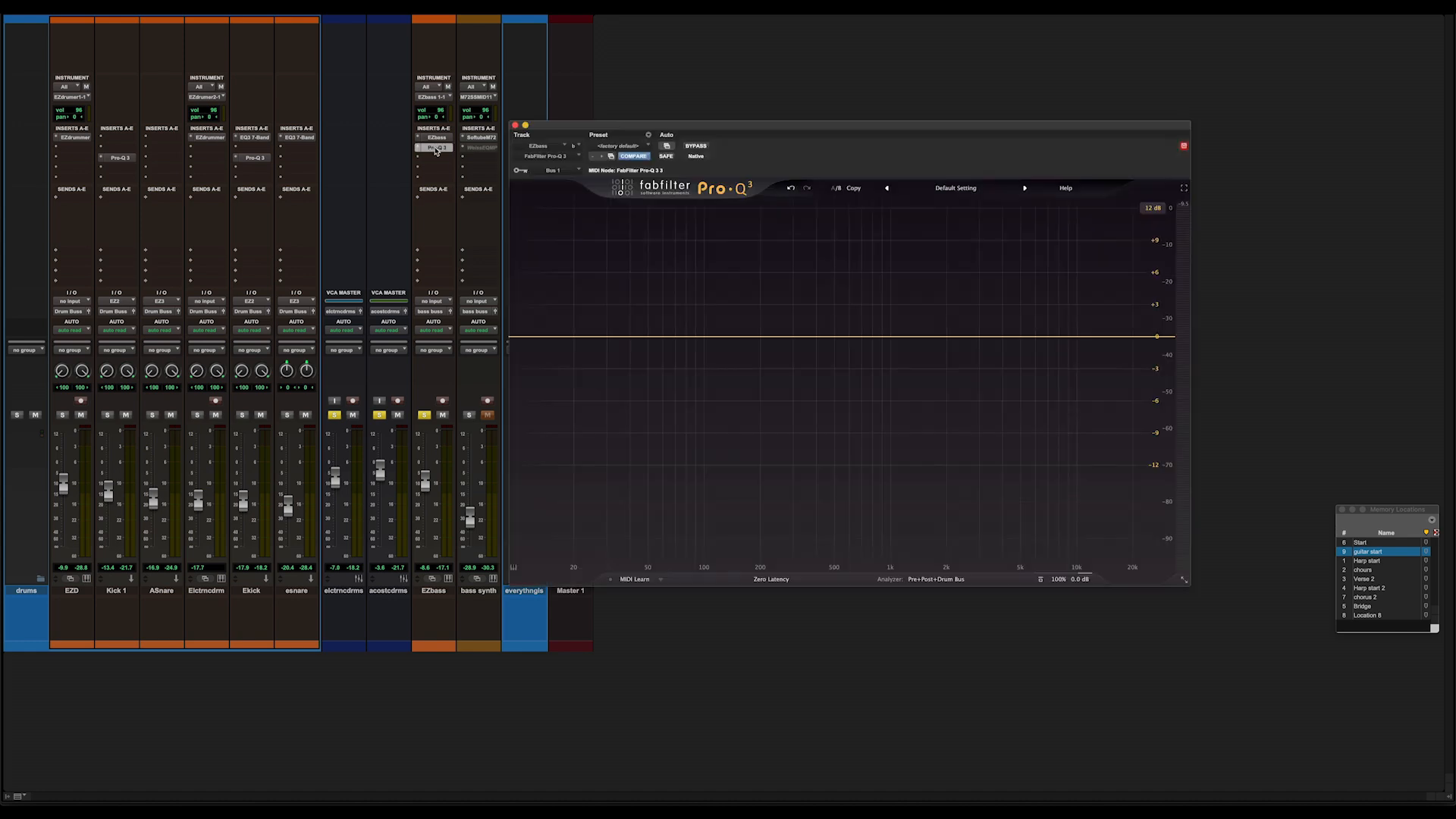
key("space")
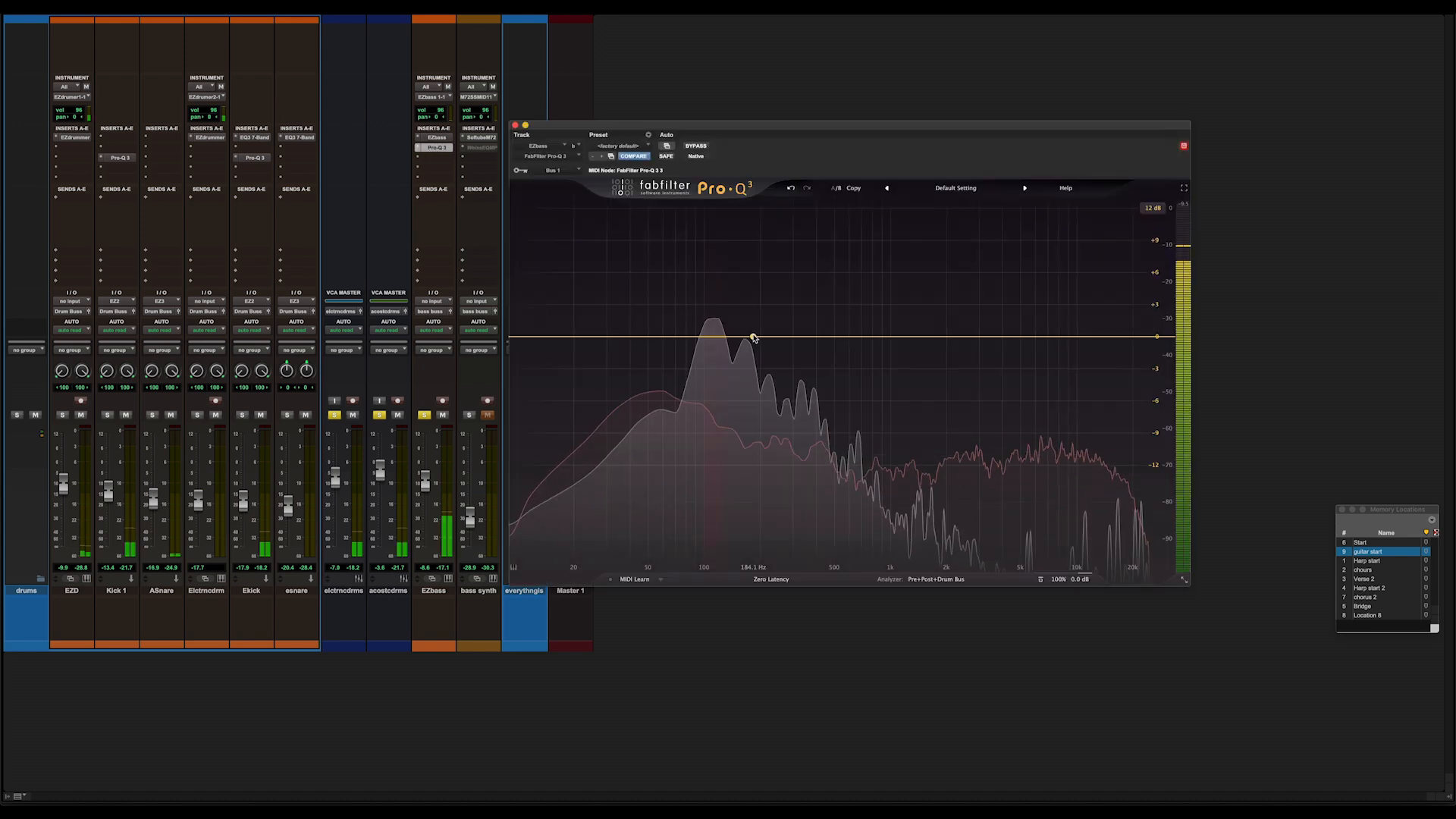
left_click_drag(753, 337, 744, 357)
left_click(648, 523)
left_click(648, 425)
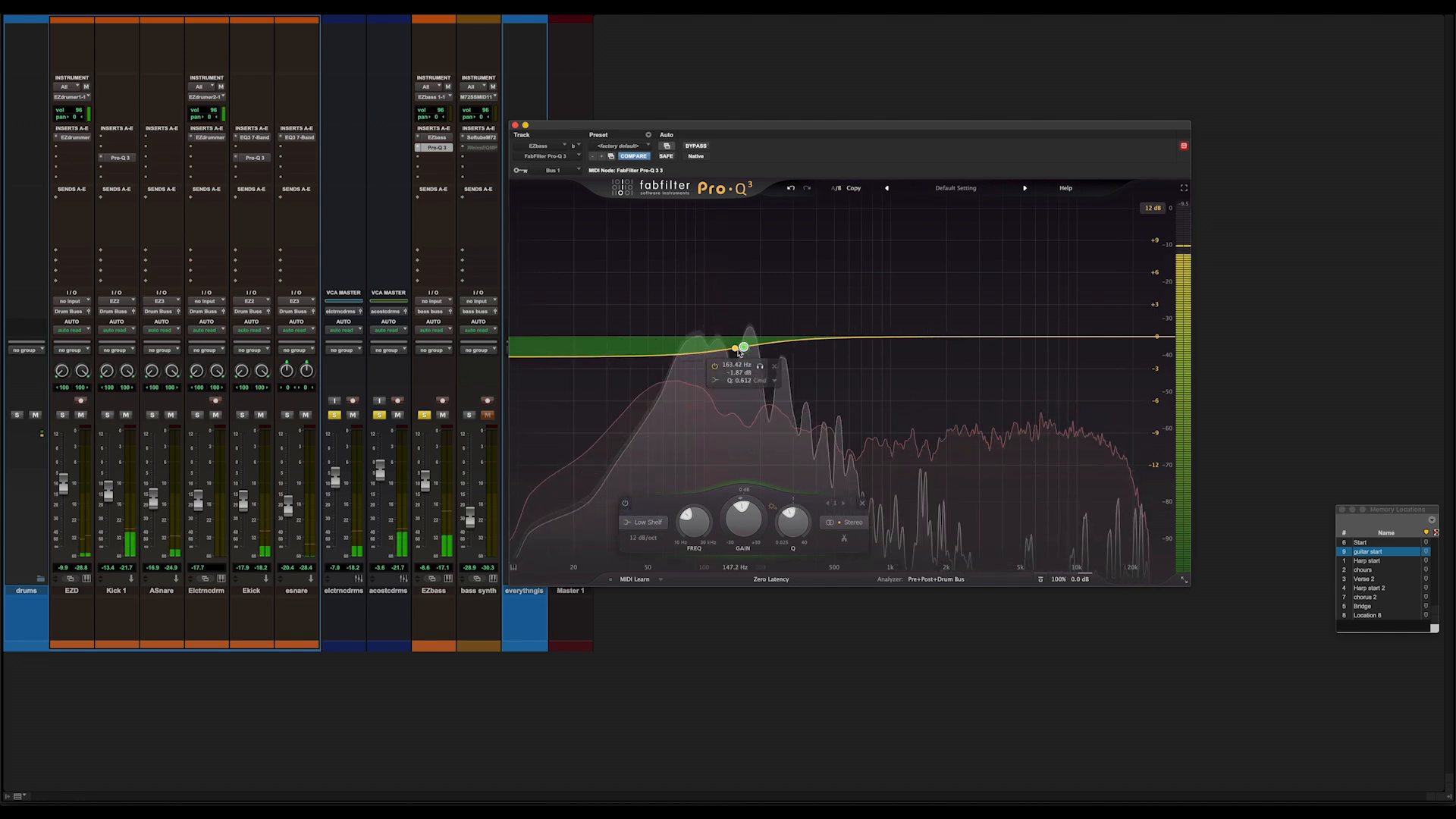
mouse_move(739, 352)
left_mouse_down()
mouse_move(744, 407)
mouse_move(741, 338)
mouse_move(737, 362)
left_mouse_up()
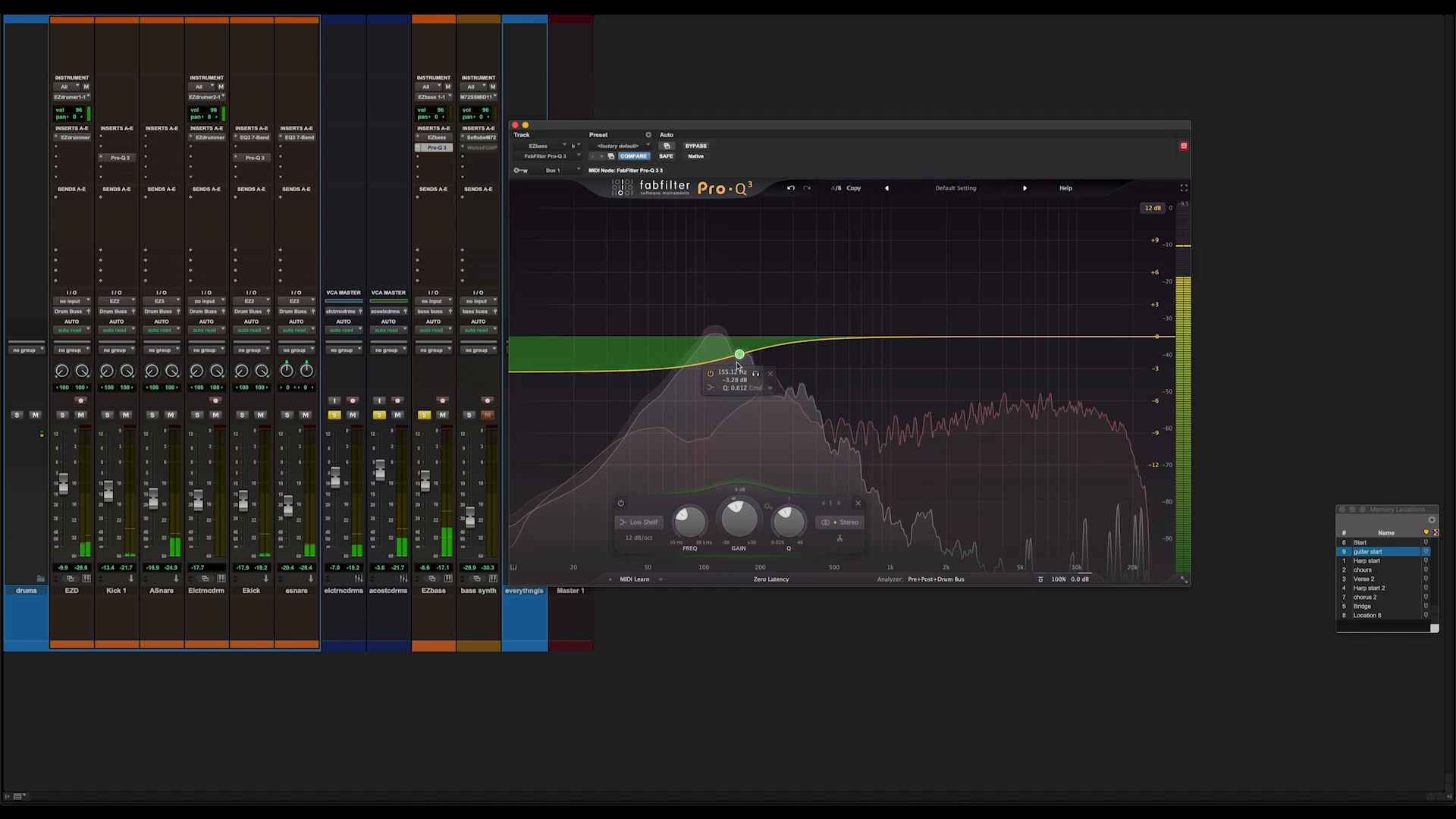
- Add a bell cut of about 4.68 dB near 200 Hz and a boost above 1 kHz on EZbass, adjusting the boost's Q
mouse_move(763, 350)
left_mouse_down()
mouse_move(760, 396)
mouse_move(759, 211)
mouse_move(789, 212)
mouse_move(761, 213)
mouse_move(761, 366)
left_mouse_up()
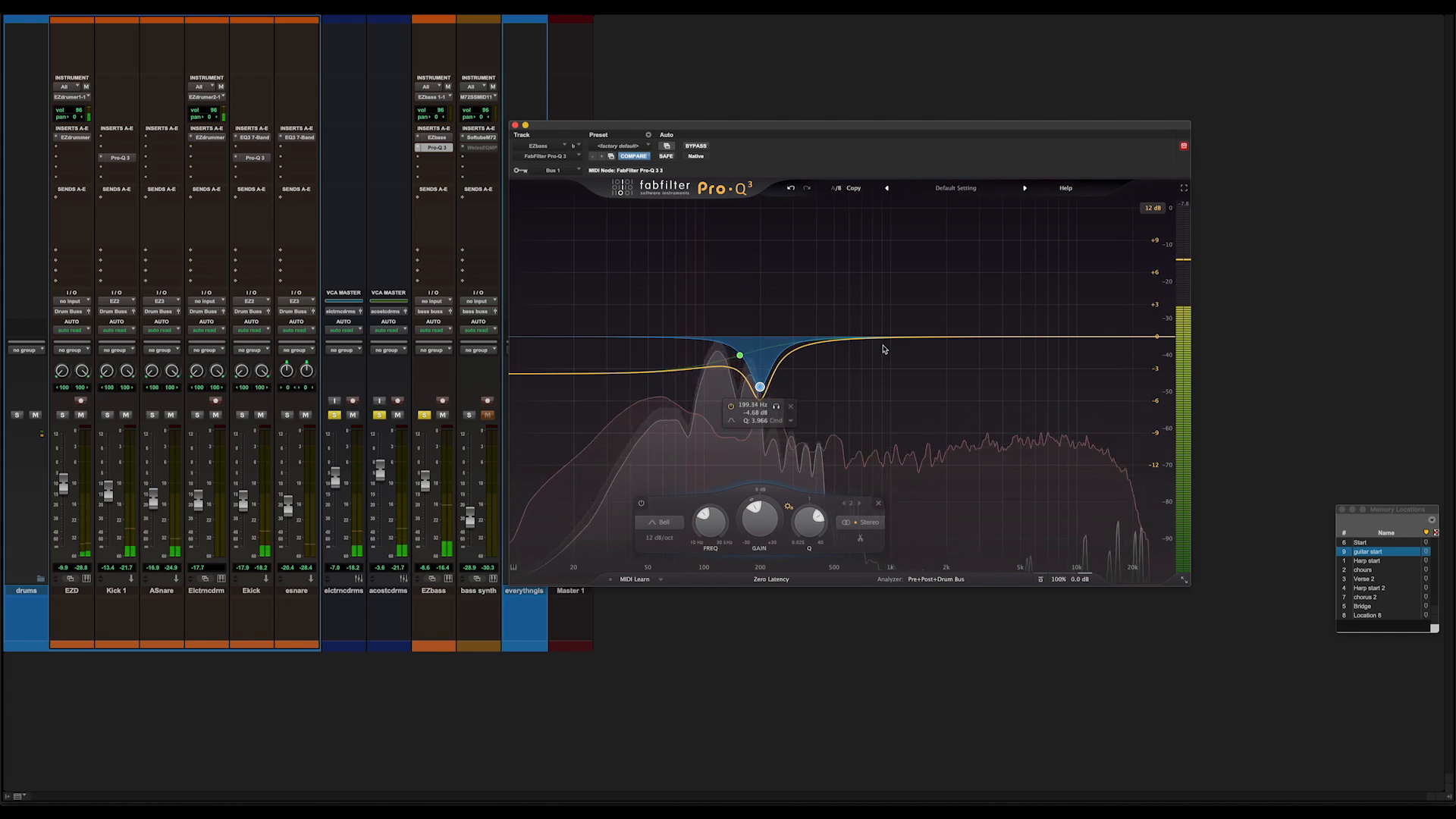
left_click_drag(894, 338, 934, 315)
scroll(934, 315, "down", 2)
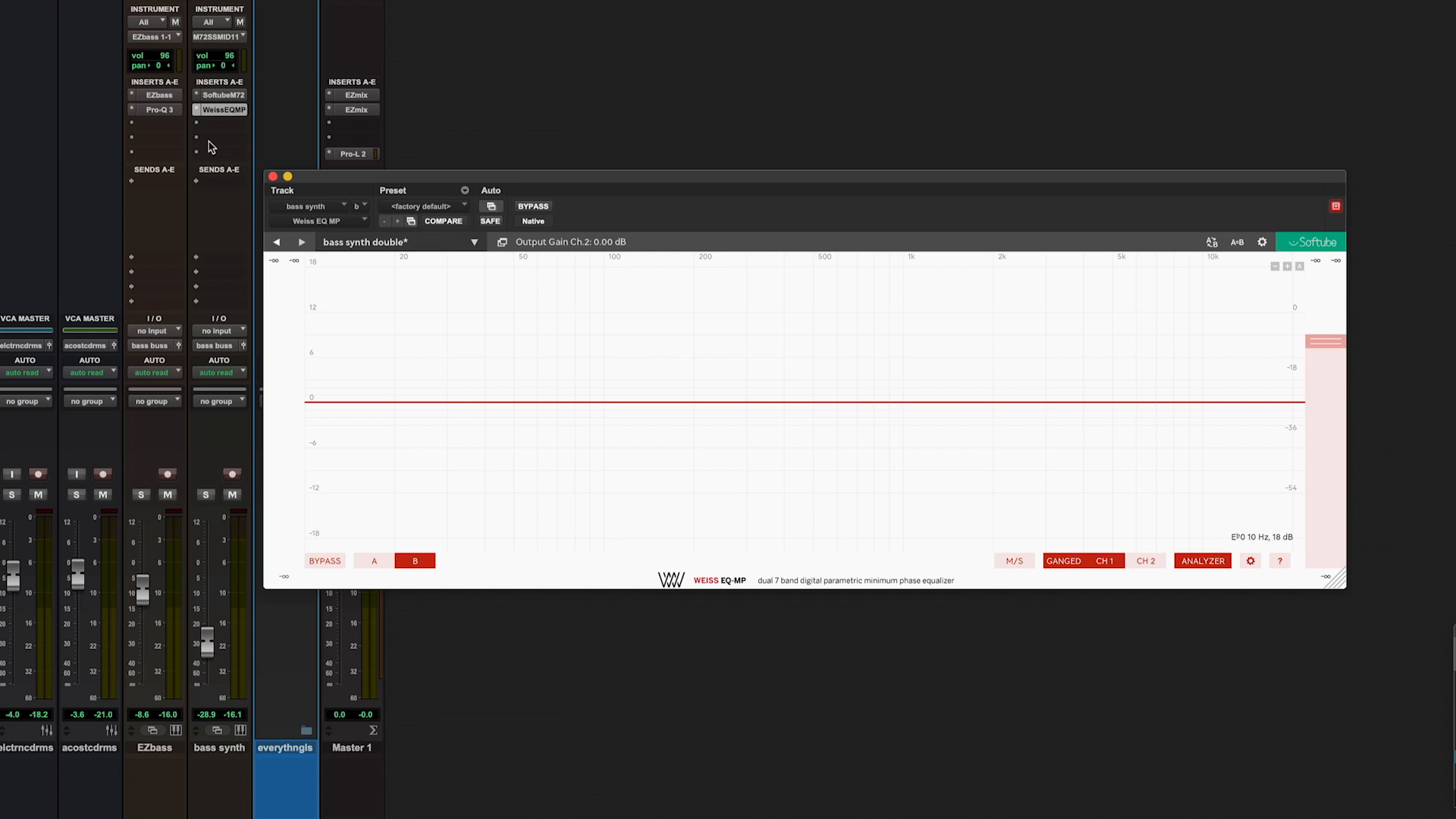
- In the bass synth's Weiss EQ MP, add a low cut, set band 3 to about -9.95 dB at 196 Hz with Q 2.64, and compare with bypass
key("space")
left_click_drag(392, 408, 676, 469)
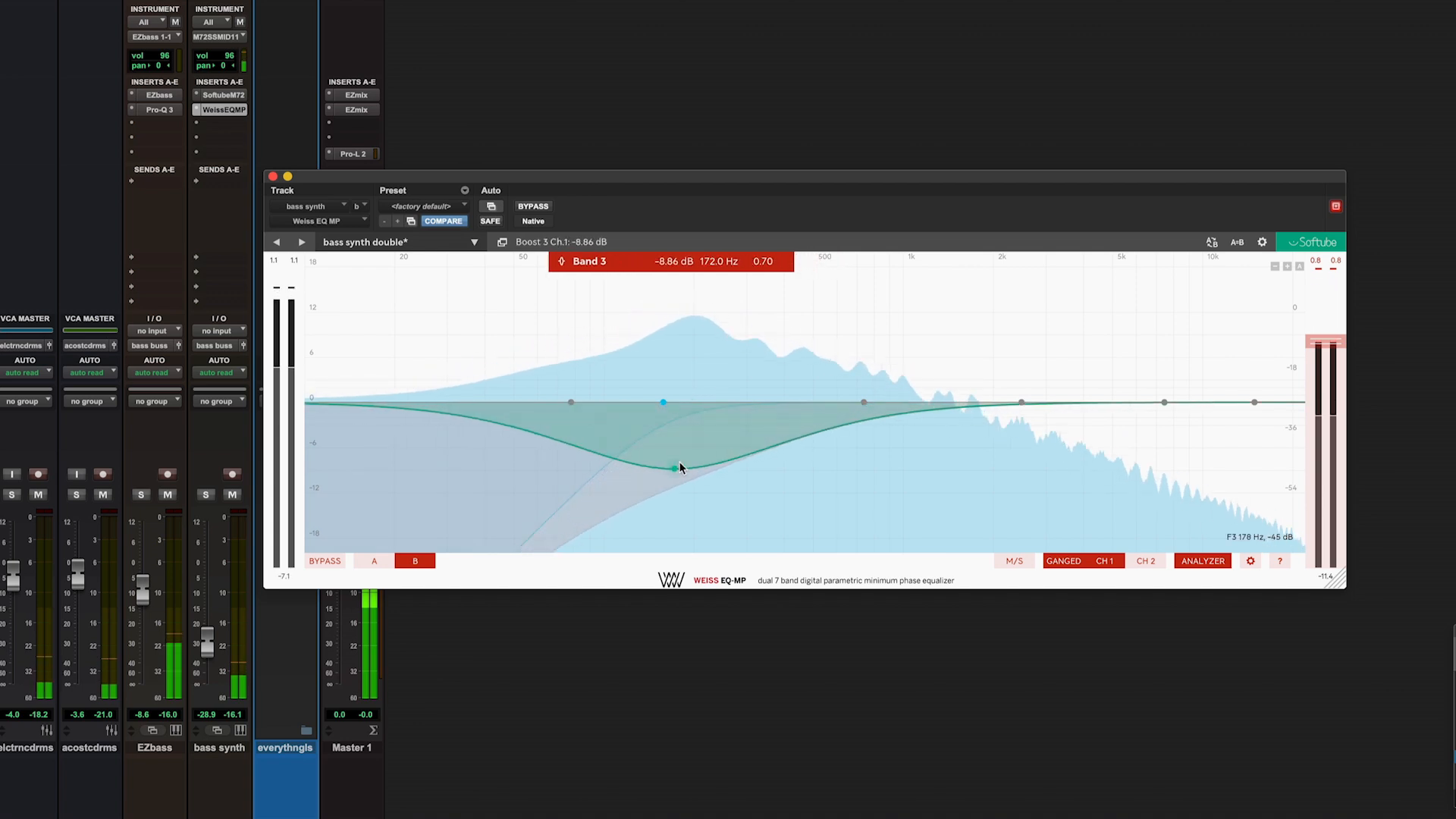
scroll(680, 464, "up", 8)
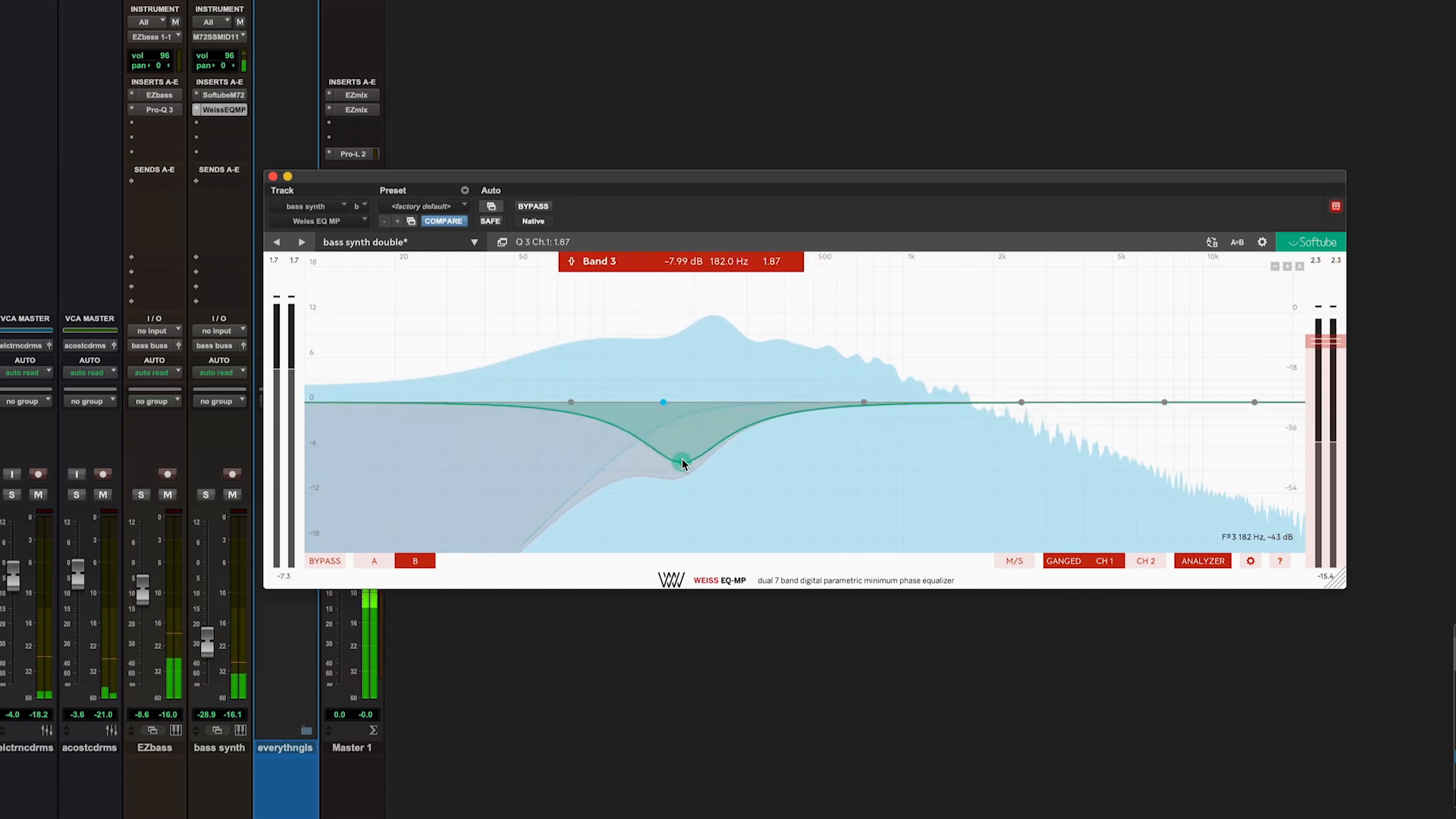
mouse_move(681, 462)
left_mouse_down()
mouse_move(689, 535)
mouse_move(686, 466)
mouse_move(692, 480)
left_mouse_up()
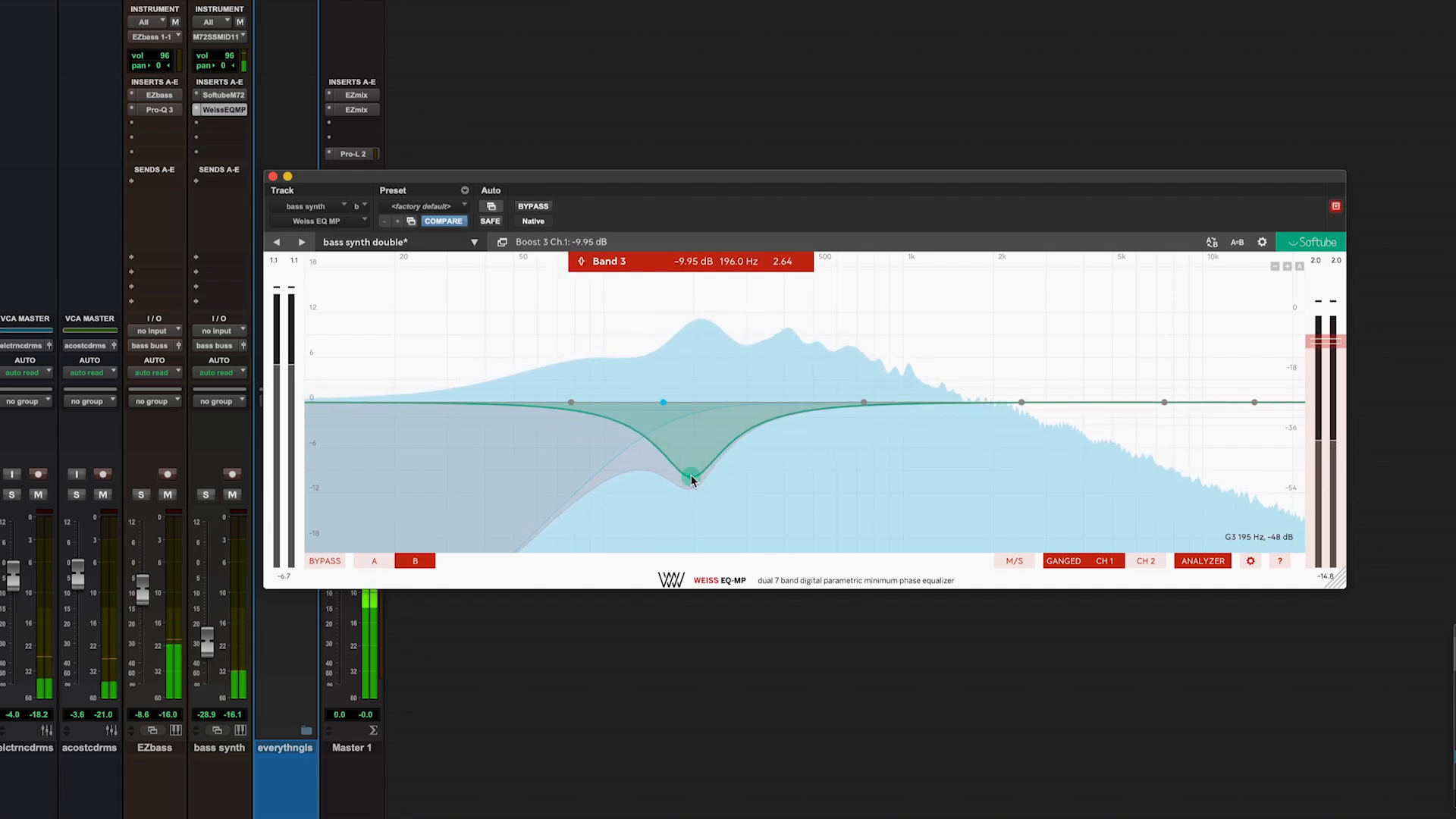
left_click(539, 208)
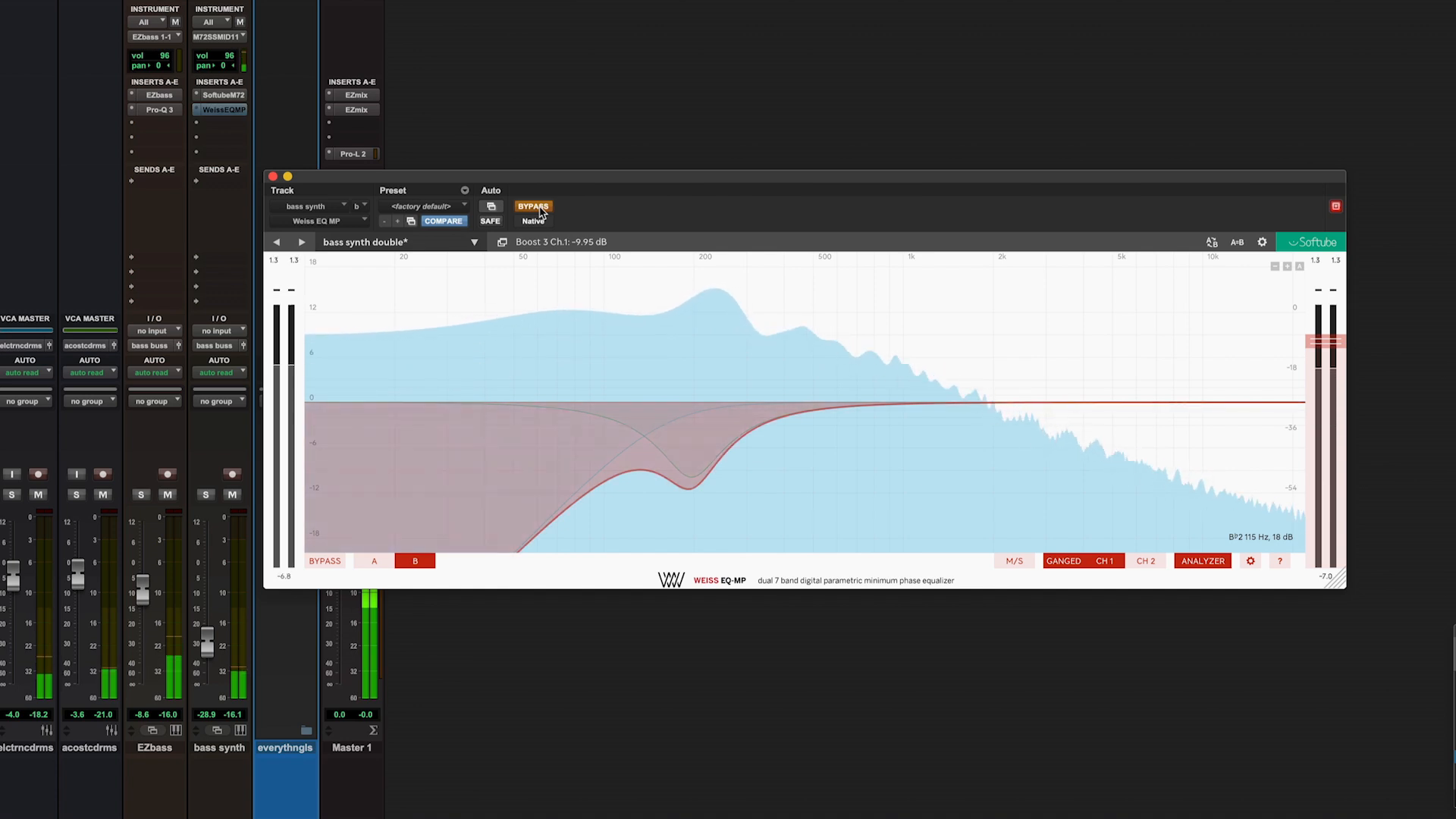
left_click(539, 208)
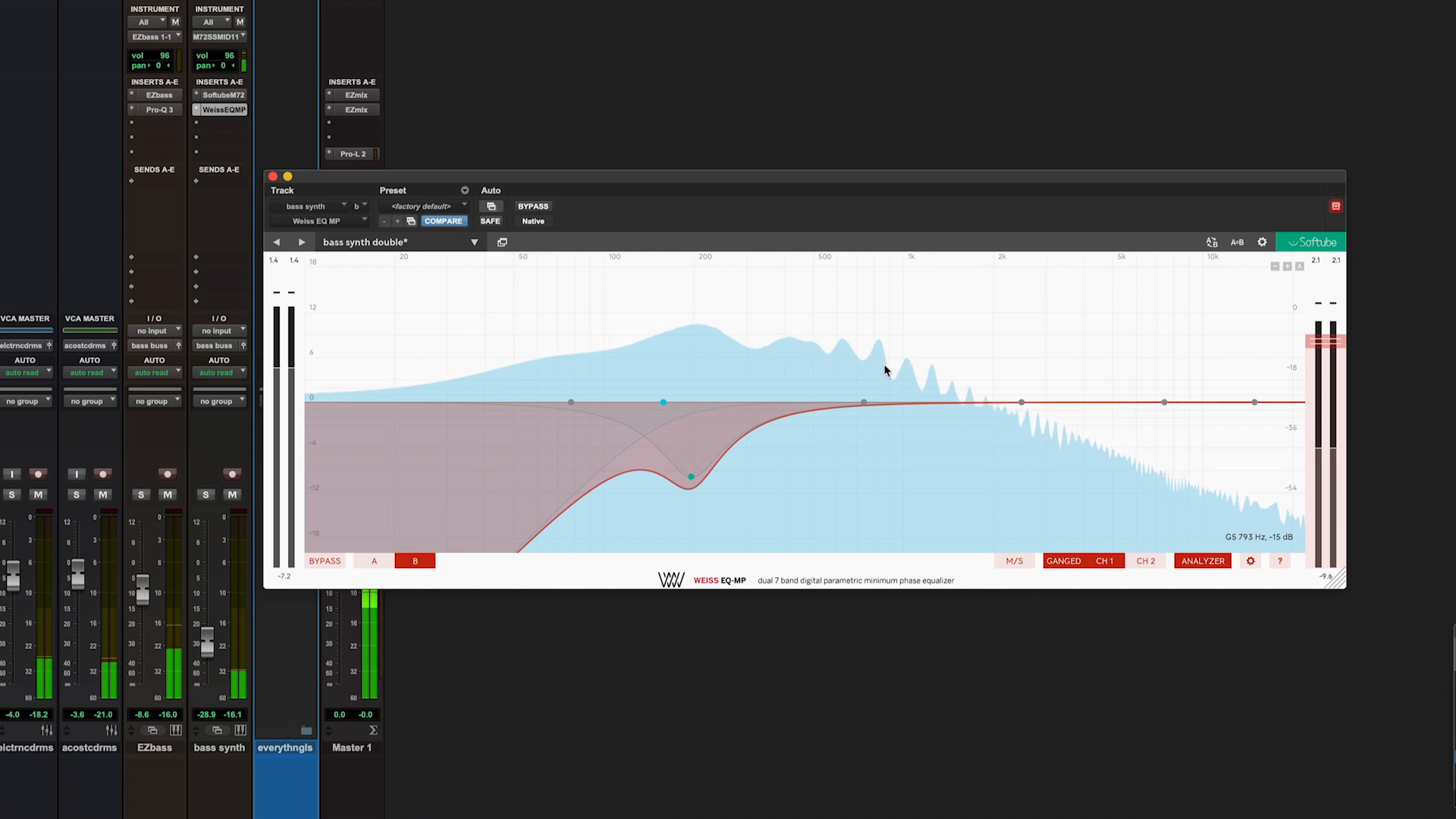
- Roll off the bass synth's highs with Weiss EQ MP band 7 at 11670 Hz and compare with the plug-in bypassed
mouse_move(1253, 403)
left_mouse_down()
mouse_move(1218, 421)
mouse_move(1224, 403)
left_mouse_up()
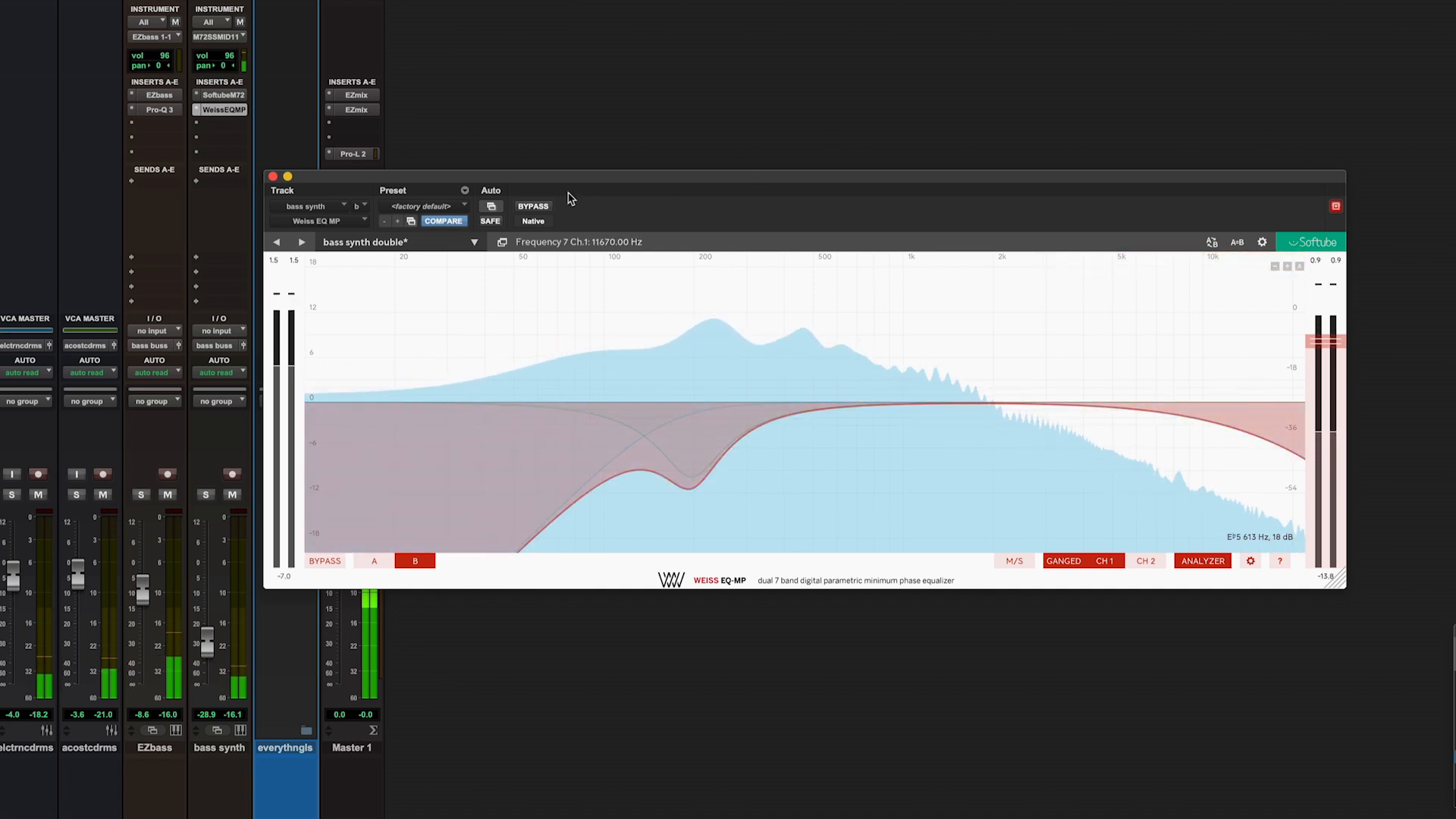
left_click(530, 207)
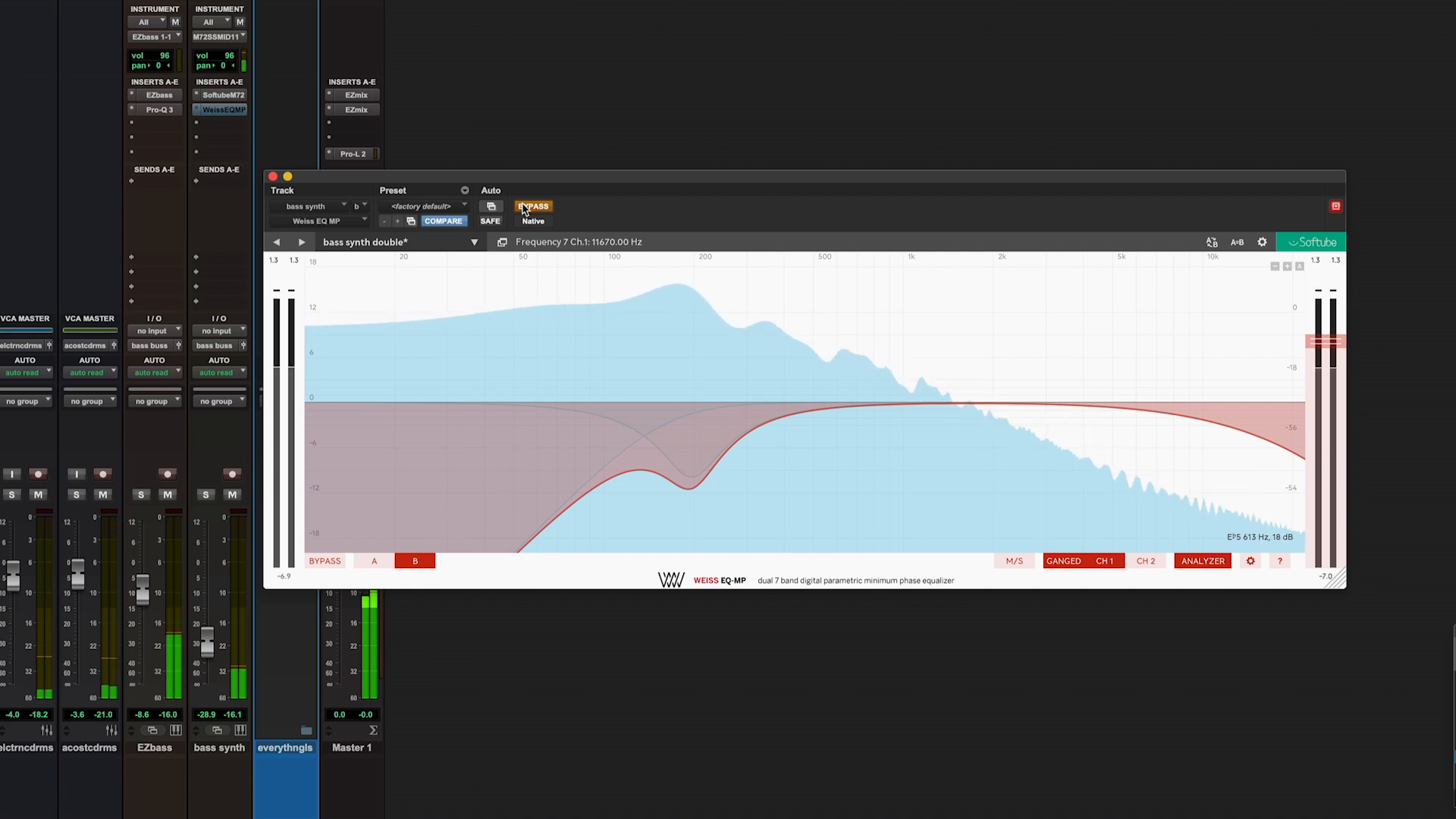
left_click(525, 209)
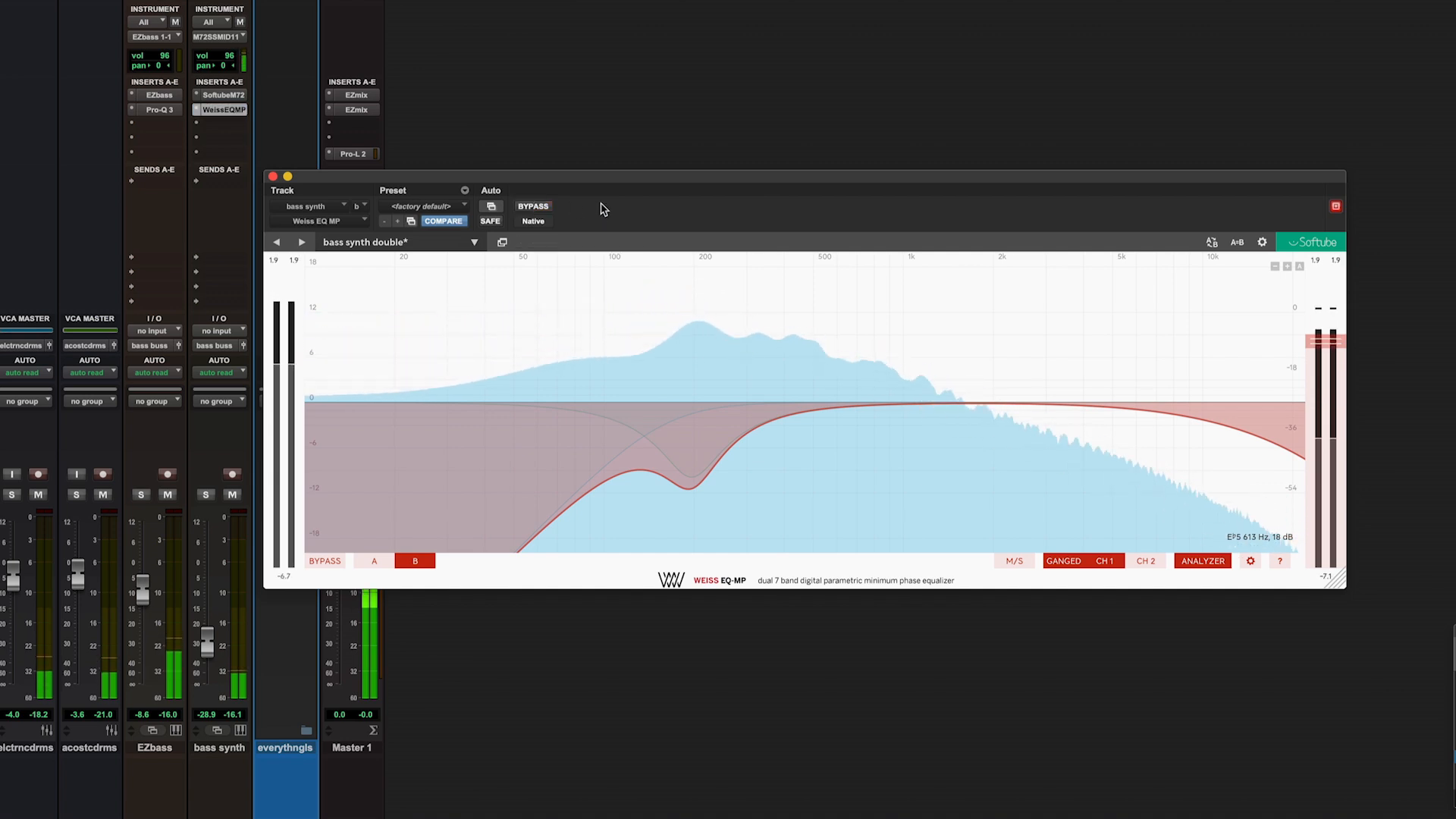
- Solo both drum VCAs and EZbass, play the mix, and repeatedly compare the kick, Ekick and EZbass Pro-Q 3 inserts bypassed and enabled
left_click(11, 494)
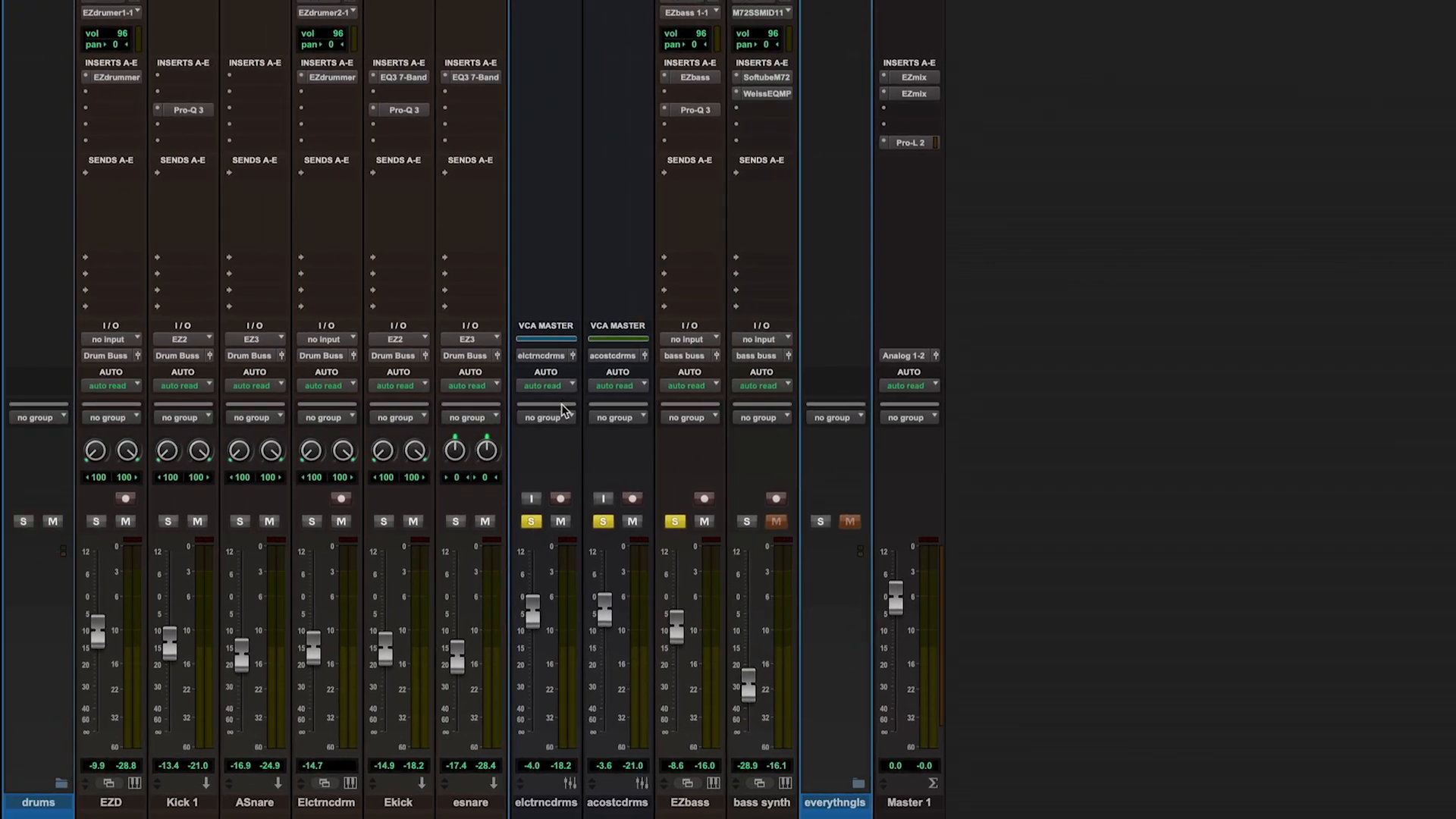
key("space")
left_click(702, 113, "alt+super")
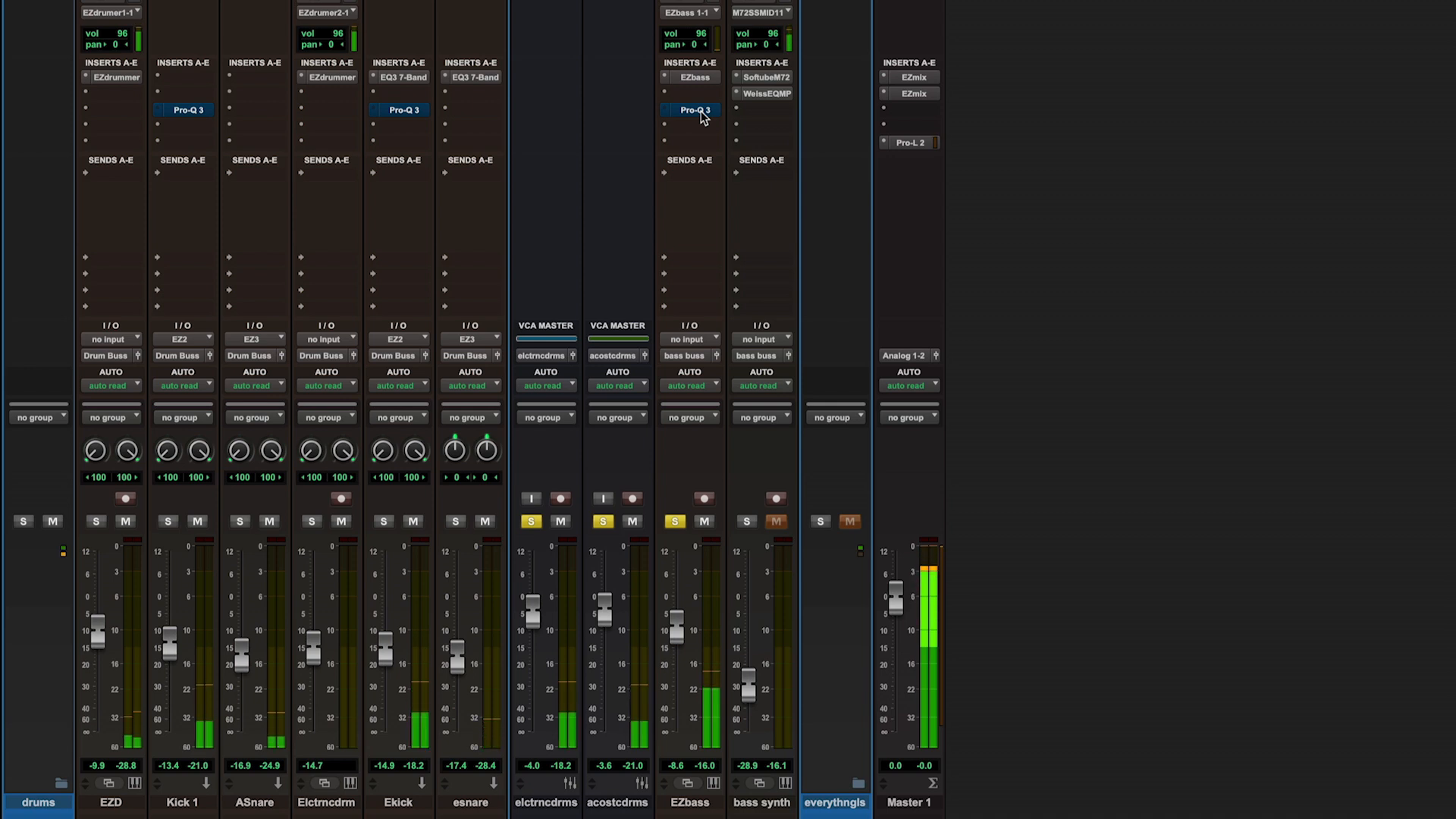
left_click(702, 113, "alt+super")
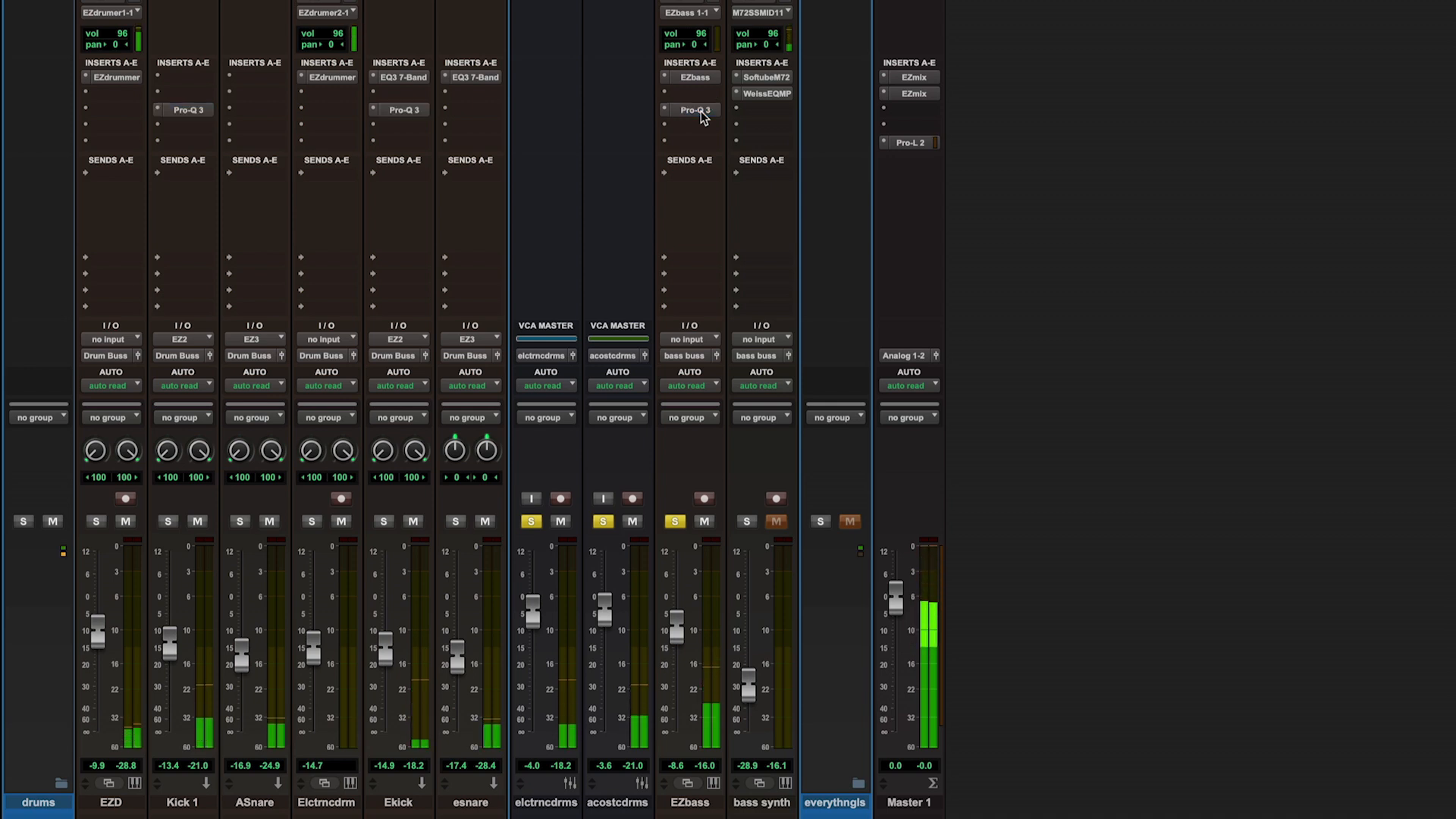
left_click(702, 113, "alt+super")
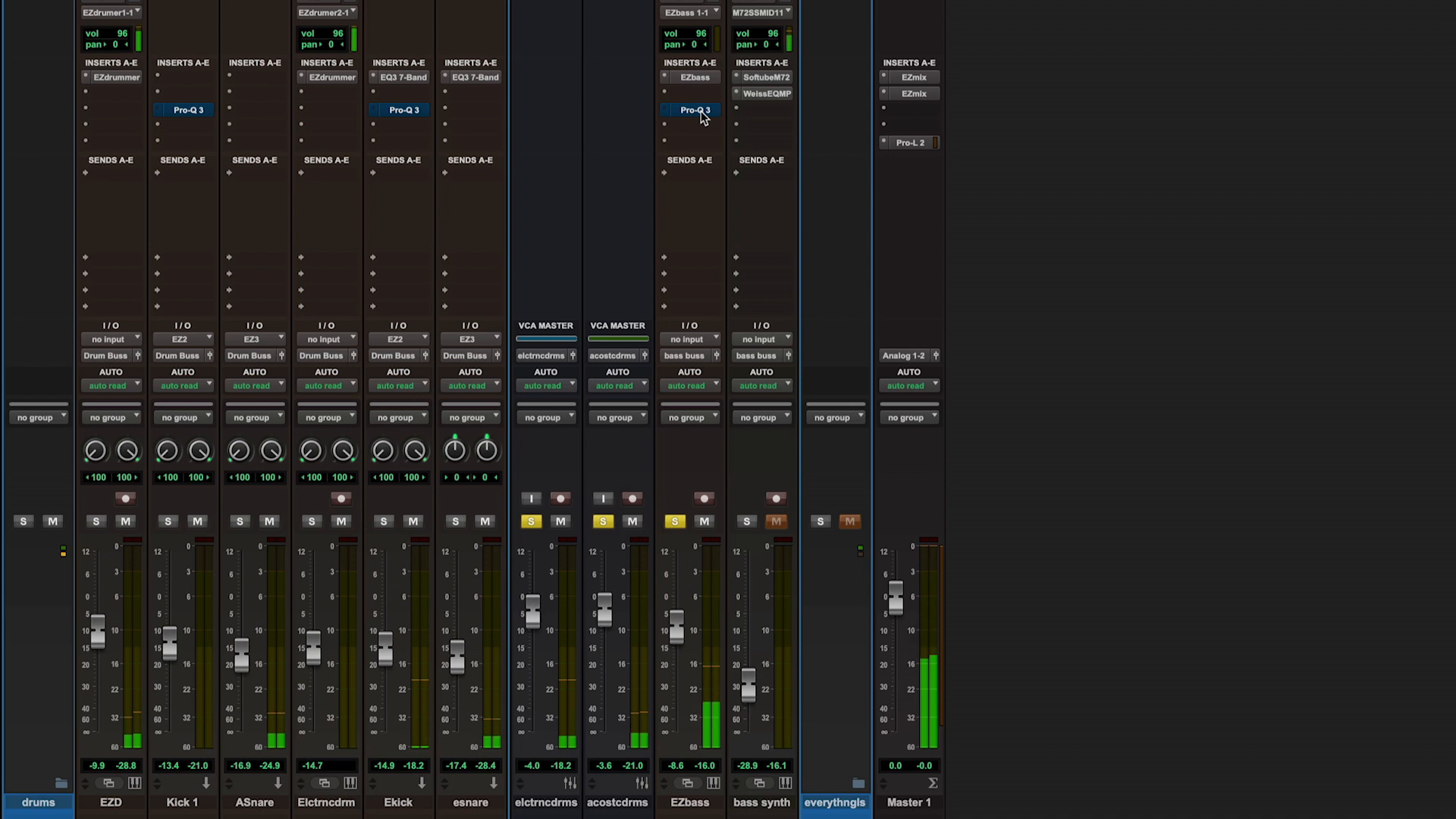
left_click(703, 113, "alt+super")
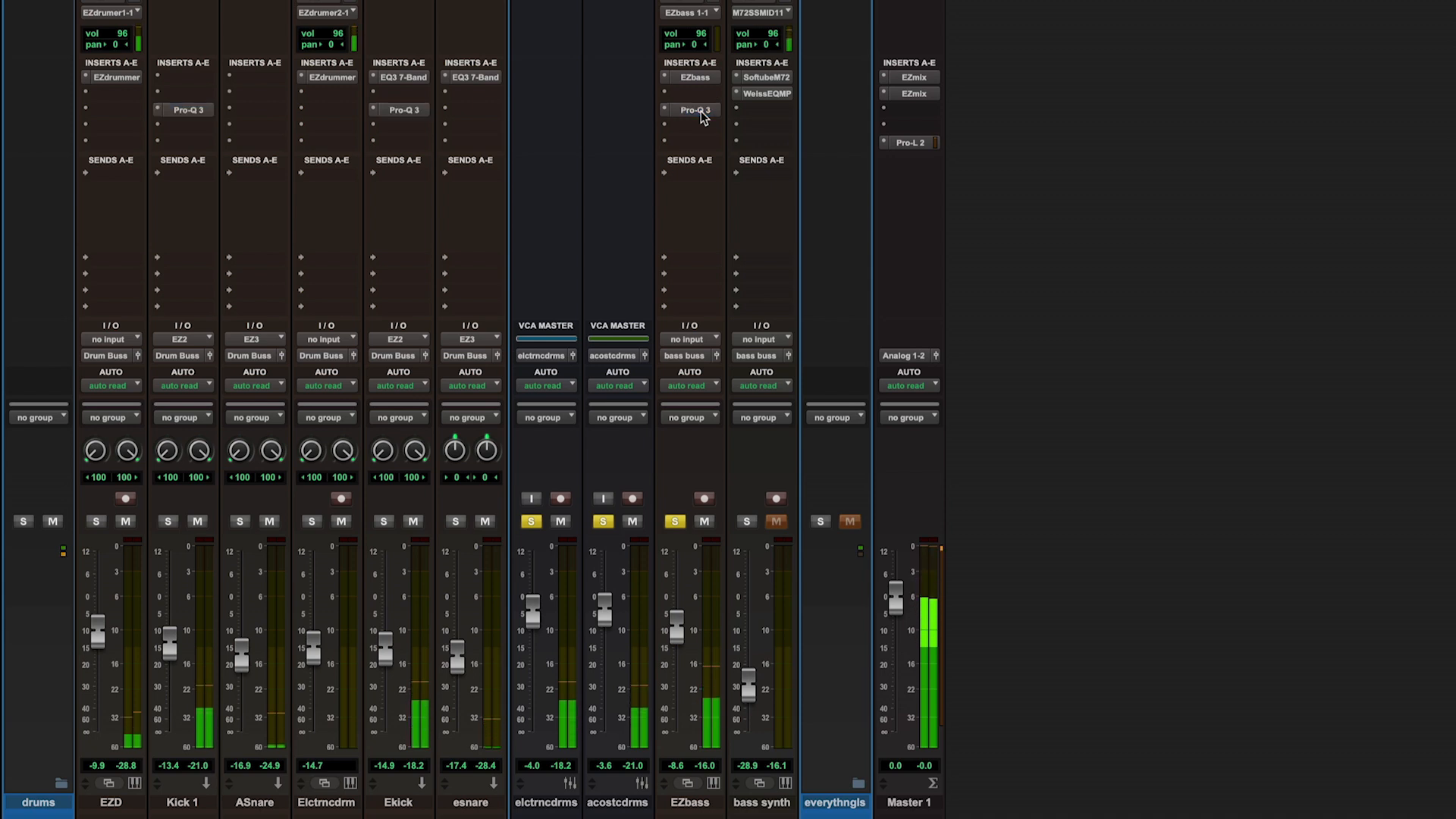
- Solo the bass synth, move its WeissEQMP to the same insert slot as the Pro-Q 3s, and compare that row bypassed and enabled
left_click(746, 522)
left_click_drag(773, 108, 775, 113)
left_click(775, 113, "alt+super")
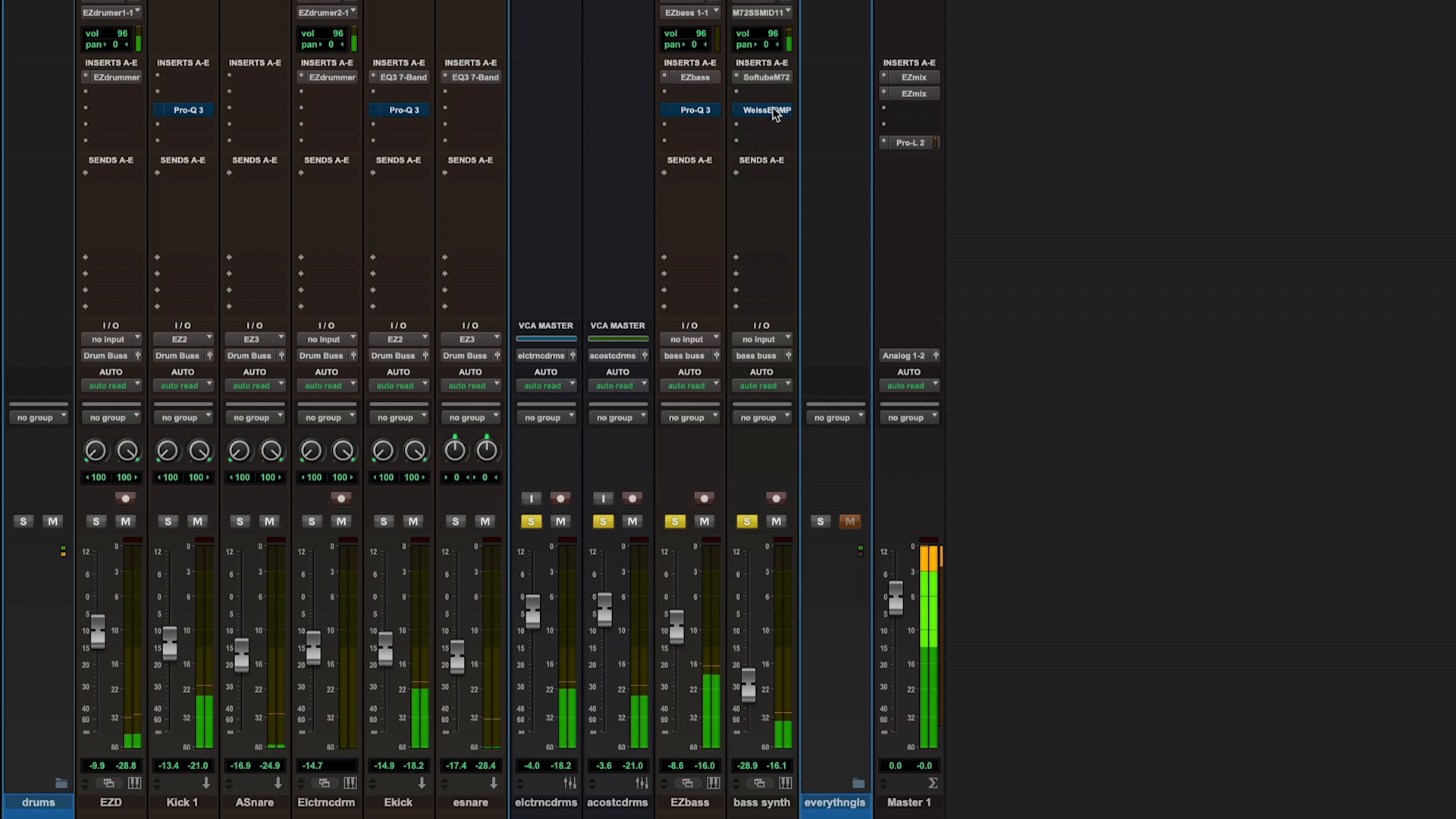
left_click(775, 112, "alt+super")
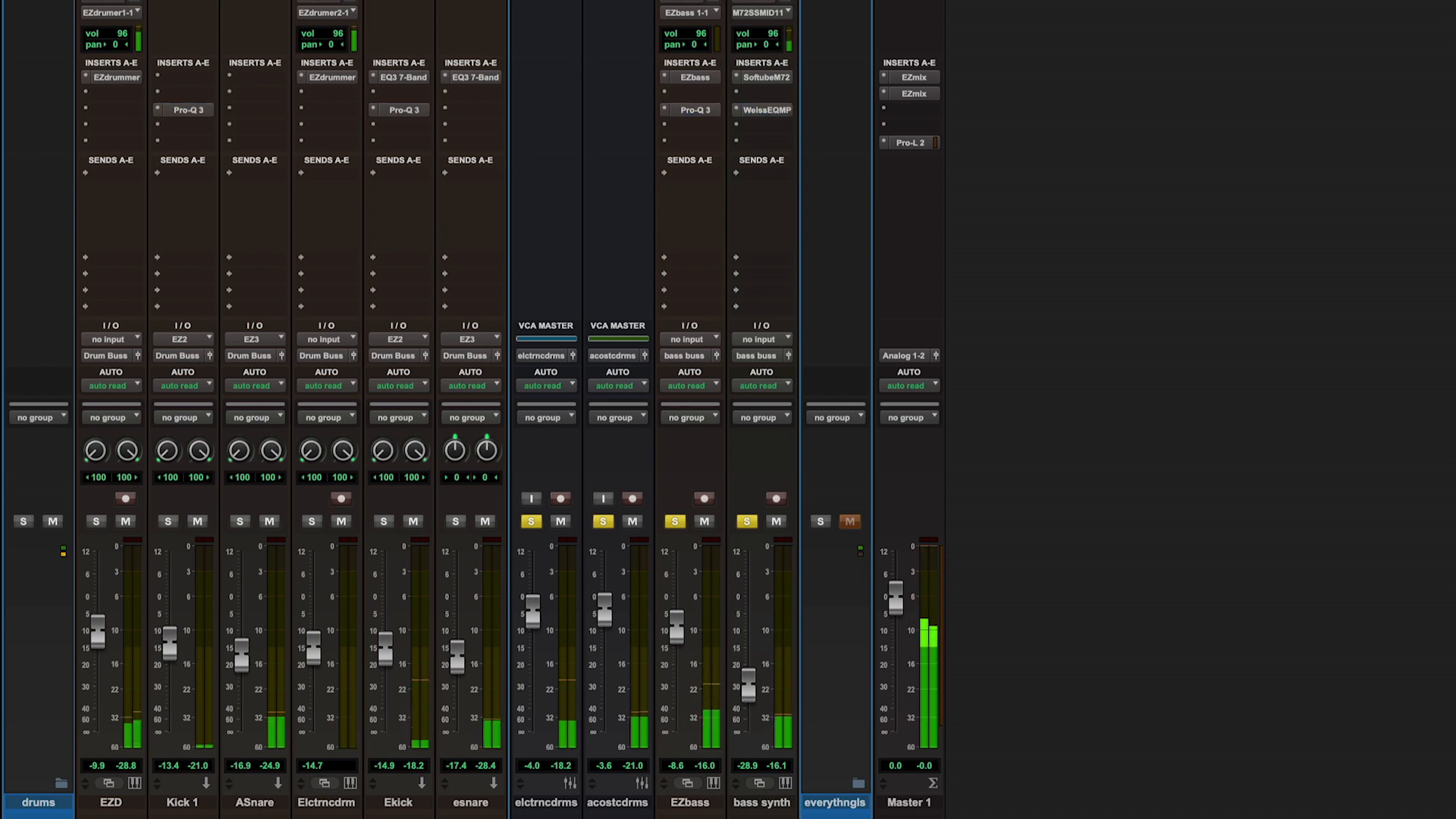
left_click(774, 110, "alt+super")
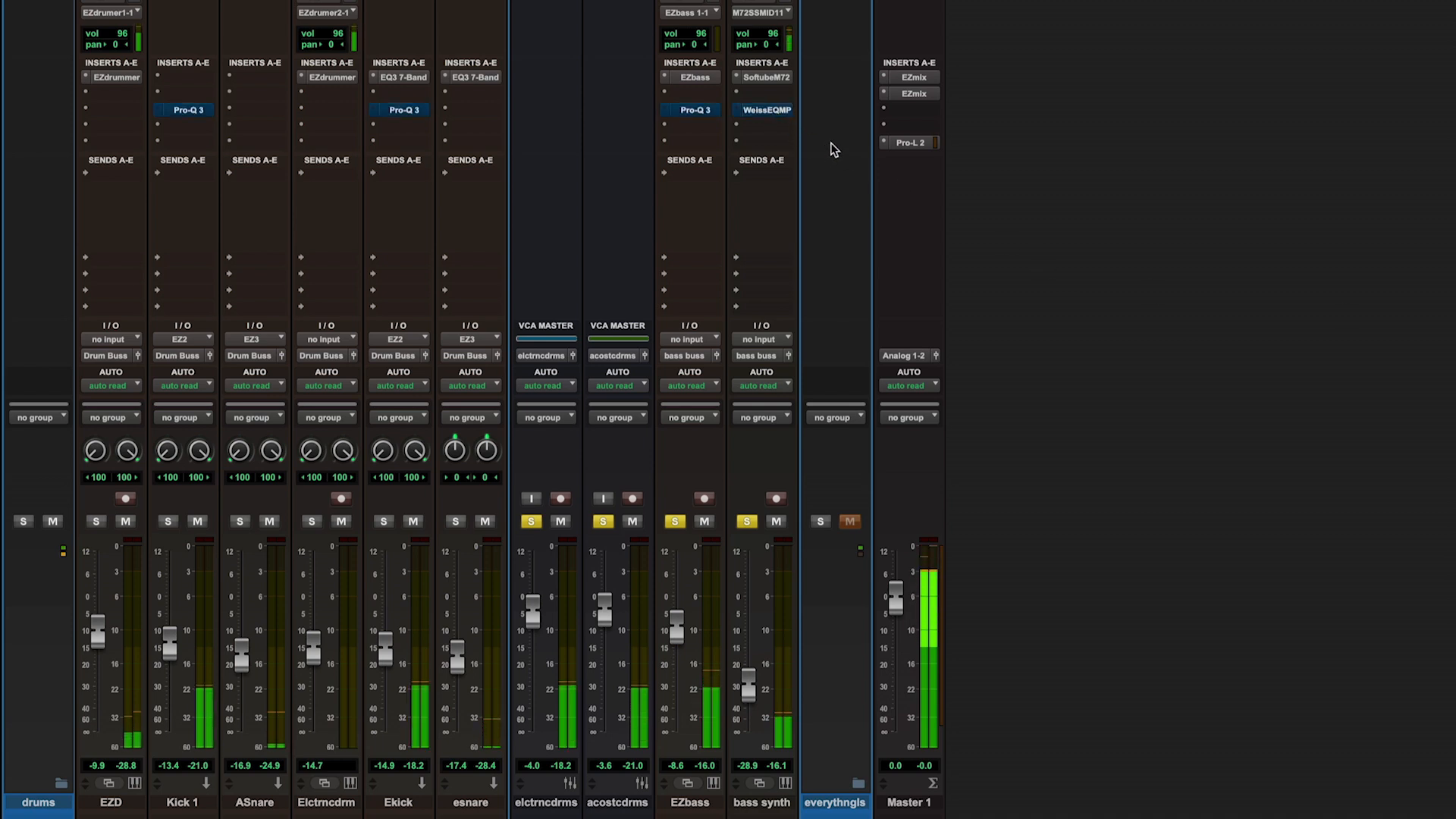
left_click(774, 110, "alt+super")
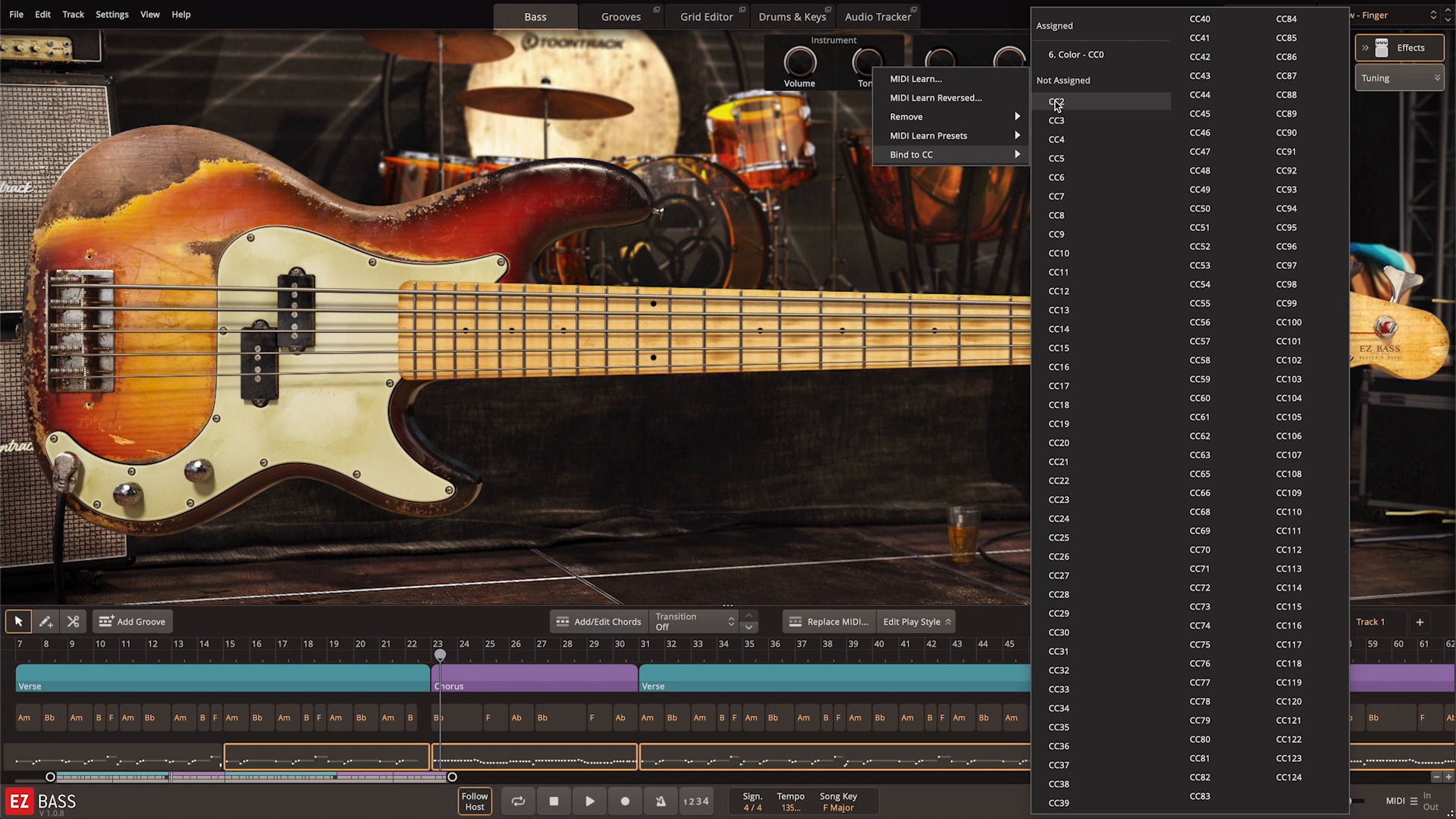
- Bind EZbass's Tone knob to CC2 and display the Tone (CC2) lane in the Grid Editor
left_click(1111, 103)
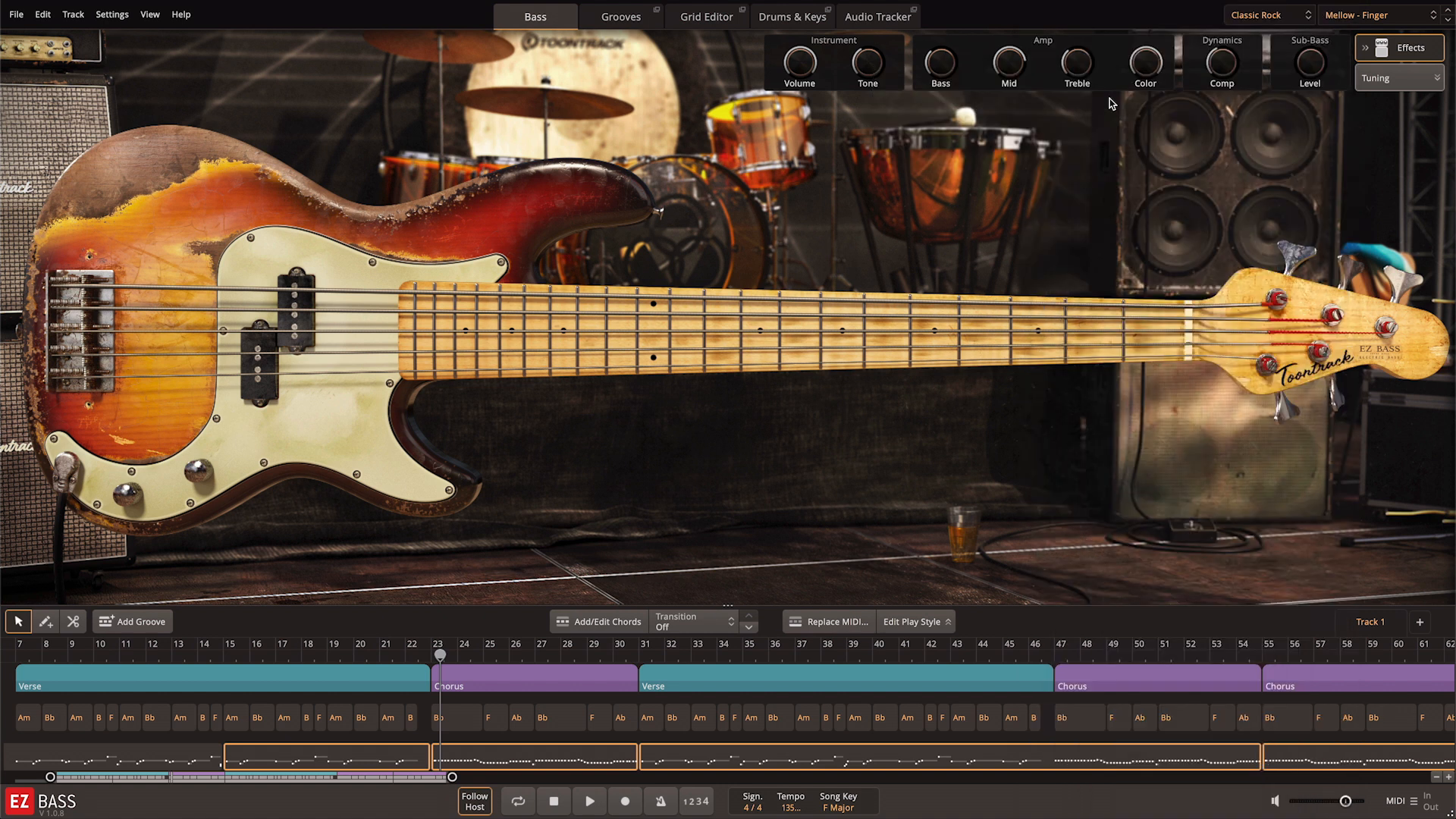
left_click(707, 17)
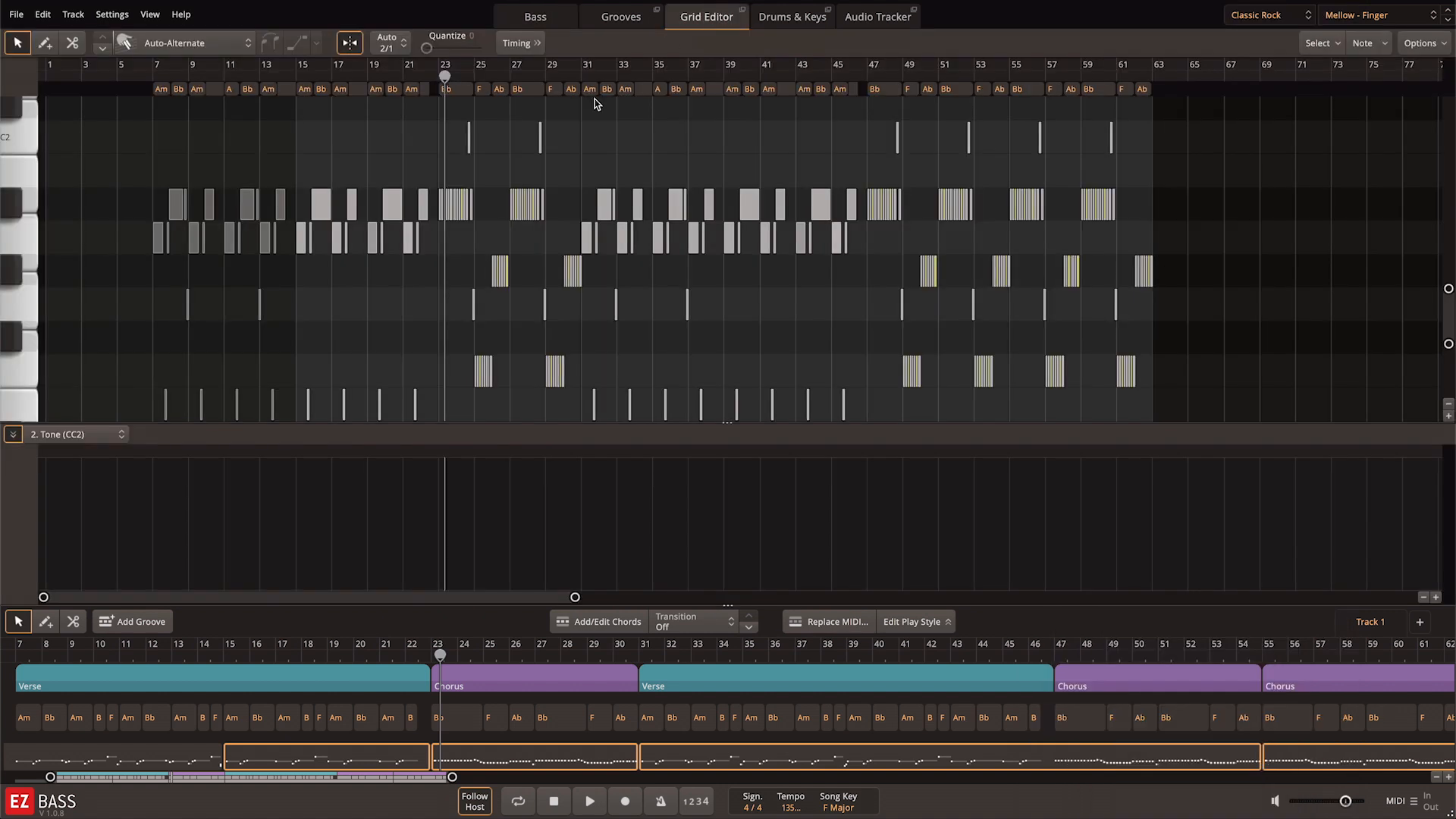
left_click(95, 439)
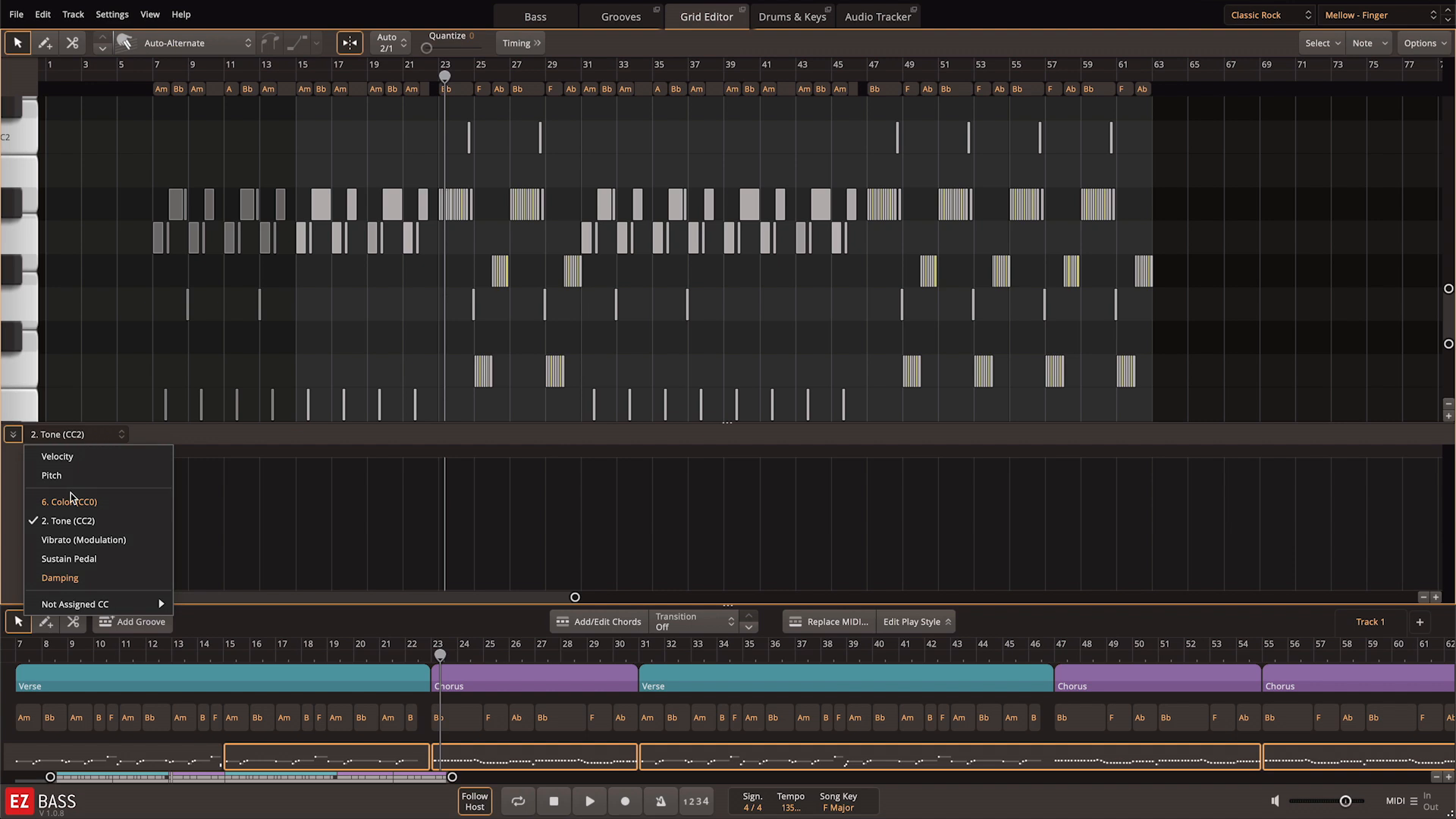
left_click(121, 519)
- Automate Tone to its maximum across the first chorus, from bar 23 to bar 31, returning to the base level at bar 31
left_click(440, 534)
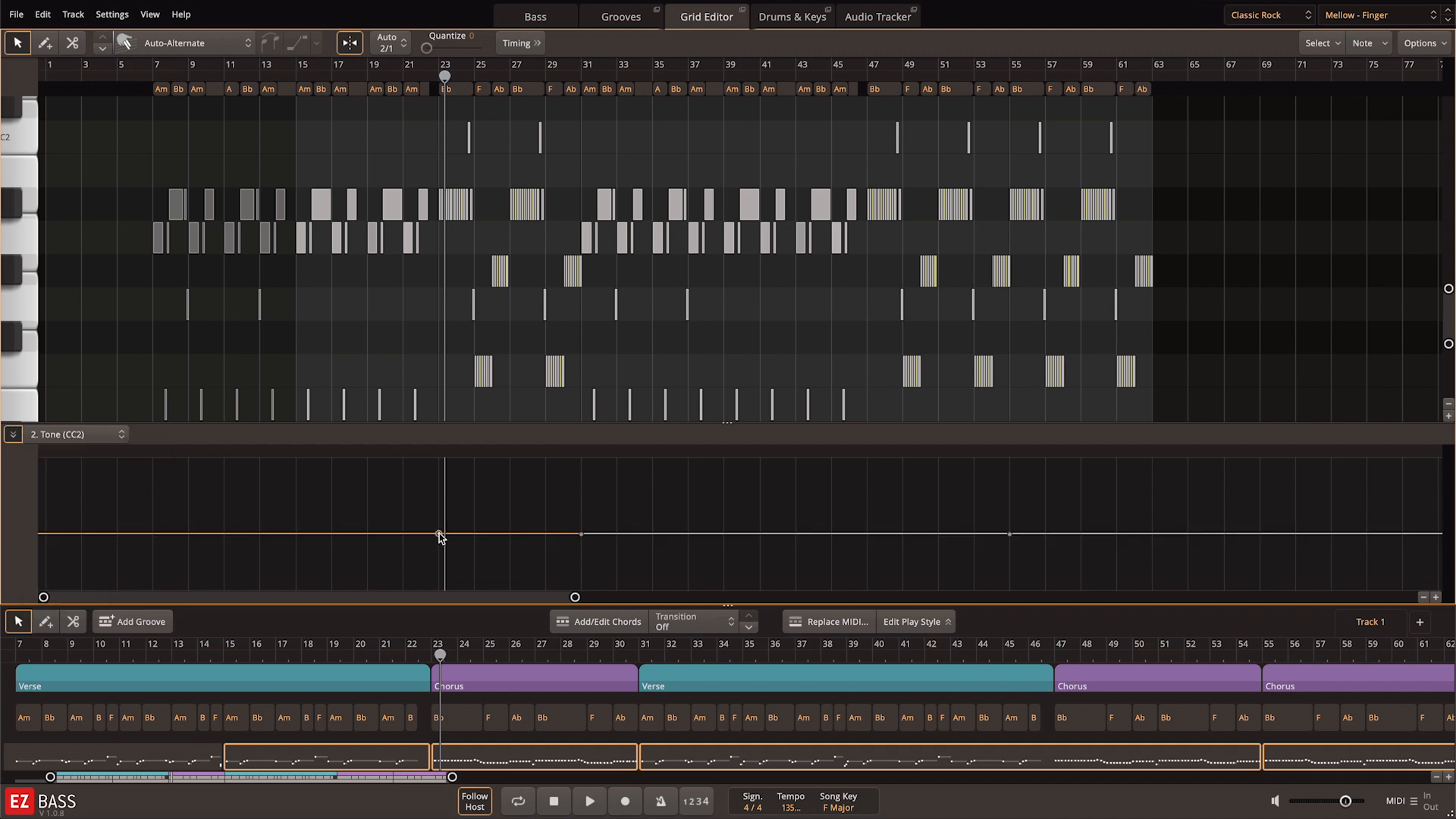
left_click_drag(580, 535, 425, 451)
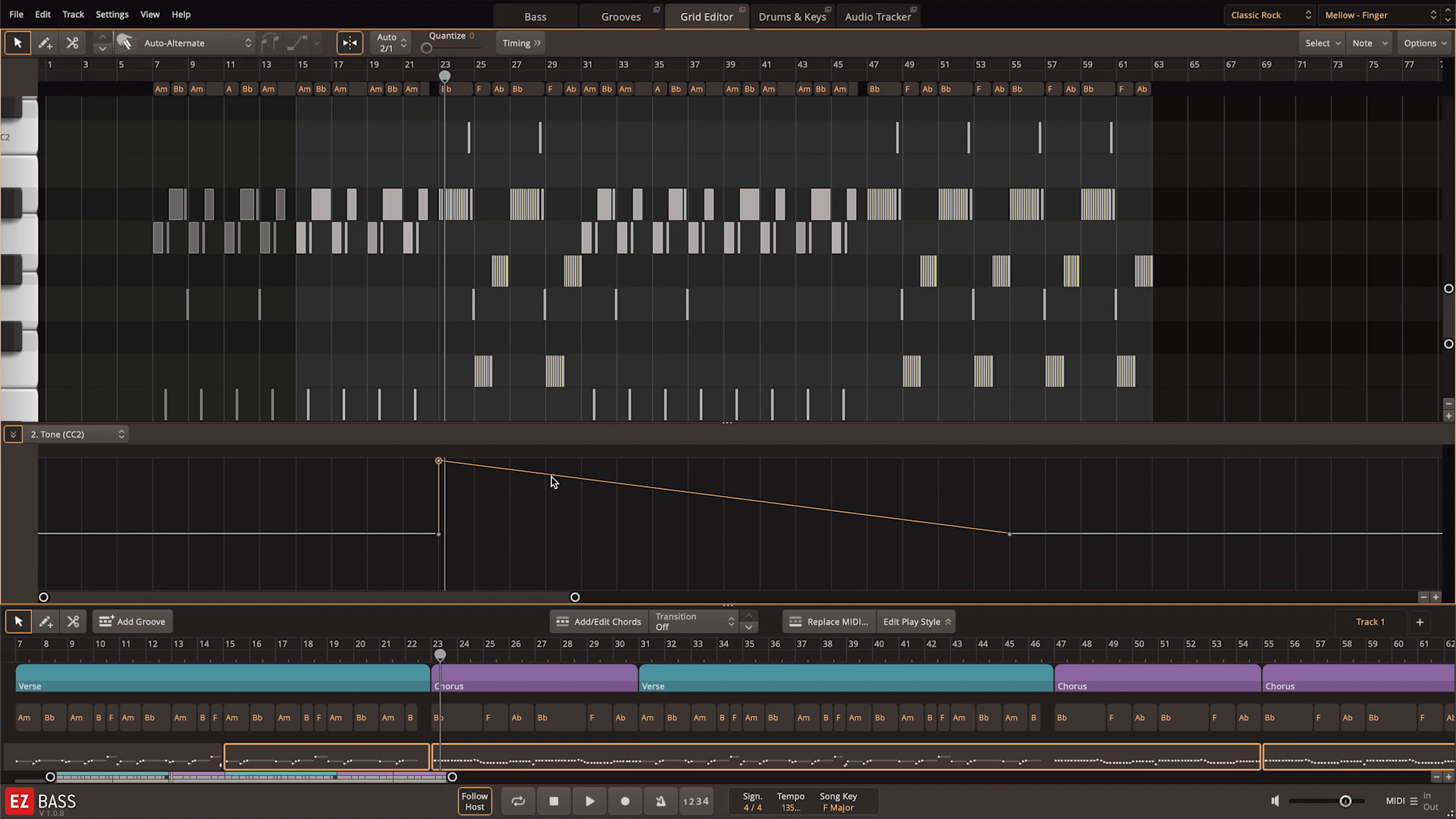
left_click_drag(587, 478, 580, 534)
- Raise the Tone automation to maximum across the choruses from bar 47, make the rise at bar 47 vertical, and return to the bass view
left_click_drag(1010, 462, 930, 535)
left_click(866, 534)
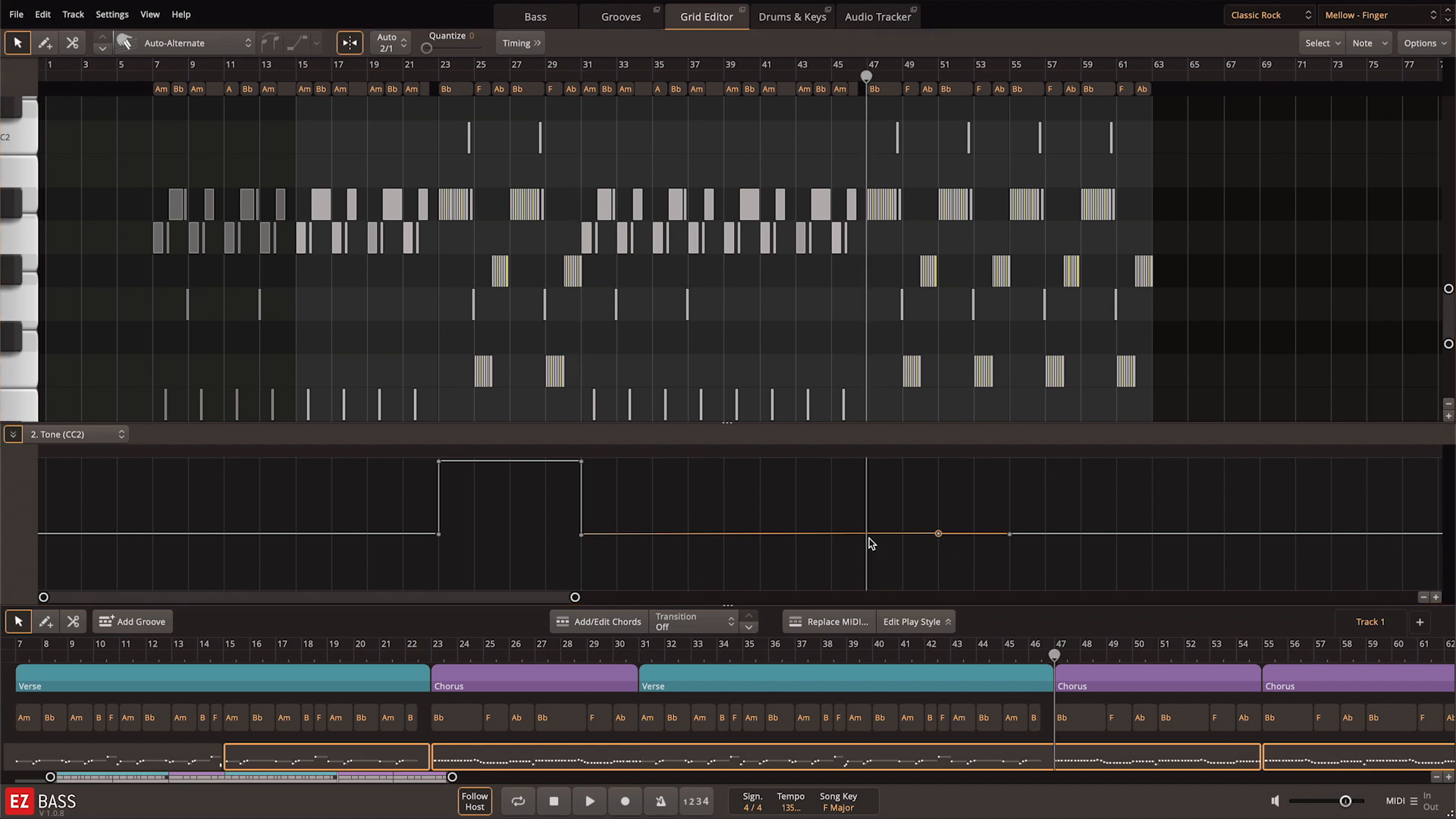
left_click_drag(867, 533, 943, 455)
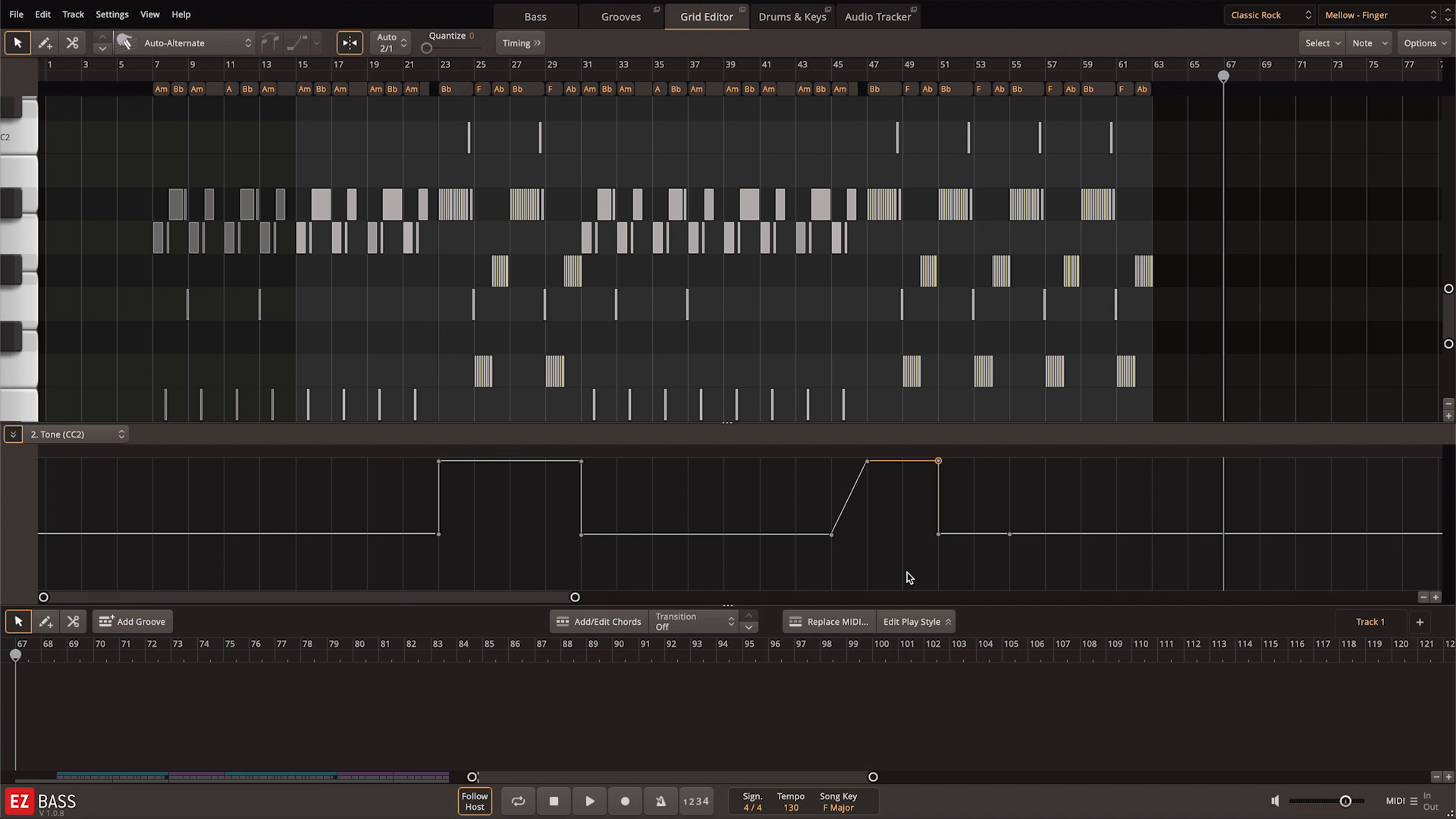
left_click_drag(939, 534, 1020, 457)
left_click_drag(1012, 534, 1116, 459)
left_click_drag(829, 535, 865, 534)
left_click(537, 16)
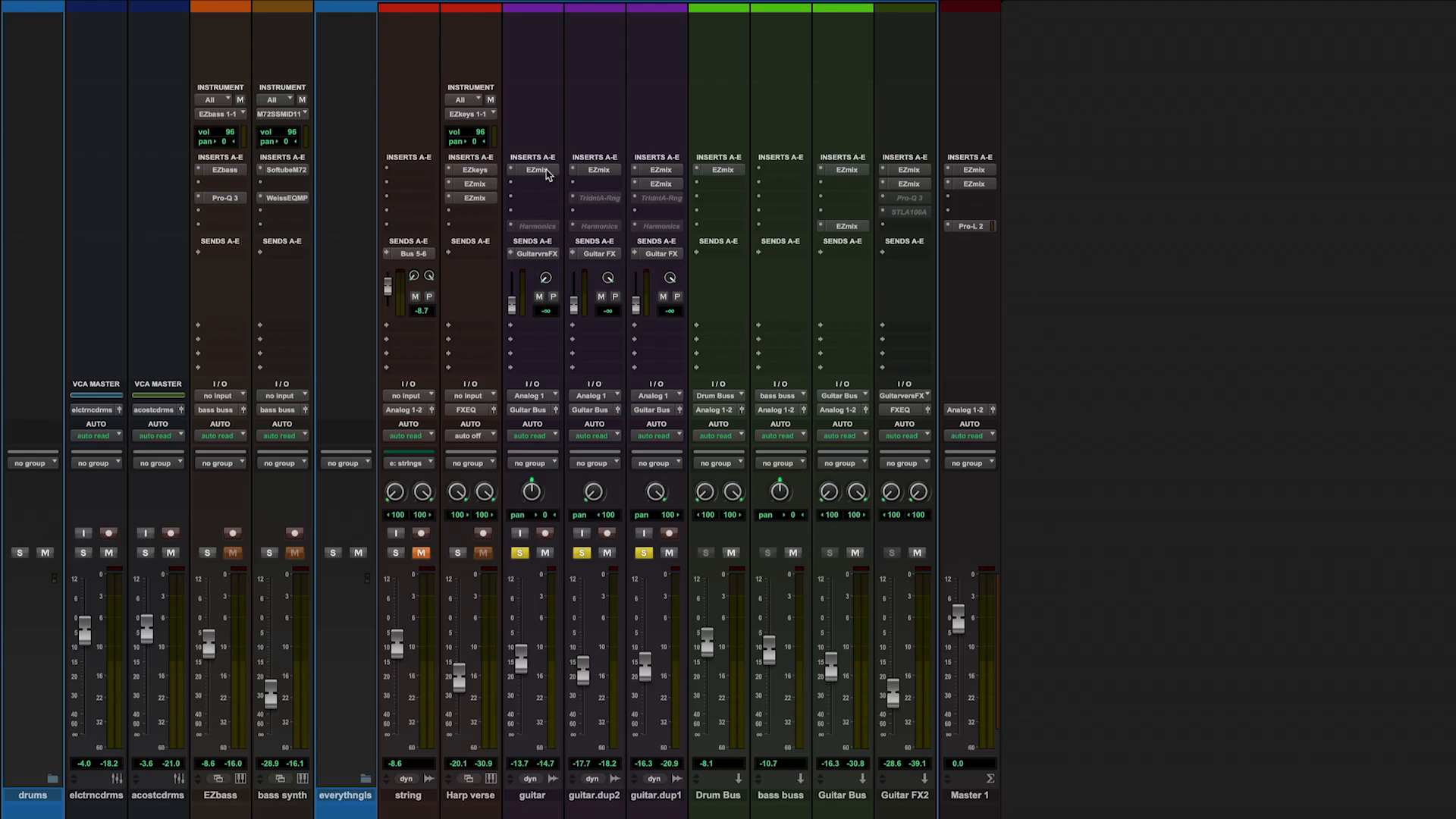
- Open the EZmix inserts on guitar, guitar.dup2 and guitar.dup1 one after another to examine their amp and effect presets
left_click(549, 173)
left_click(590, 168)
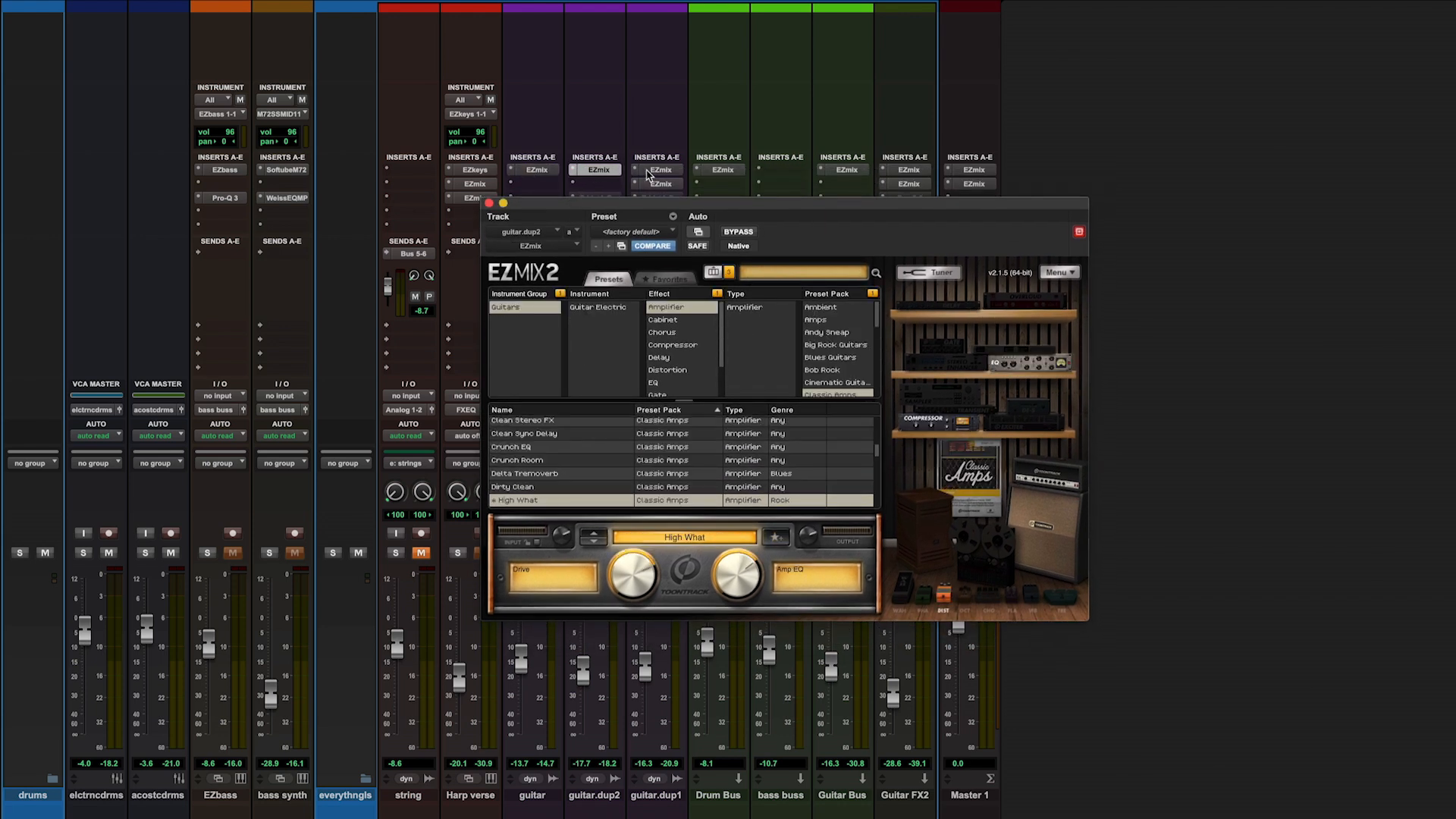
left_click(656, 171)
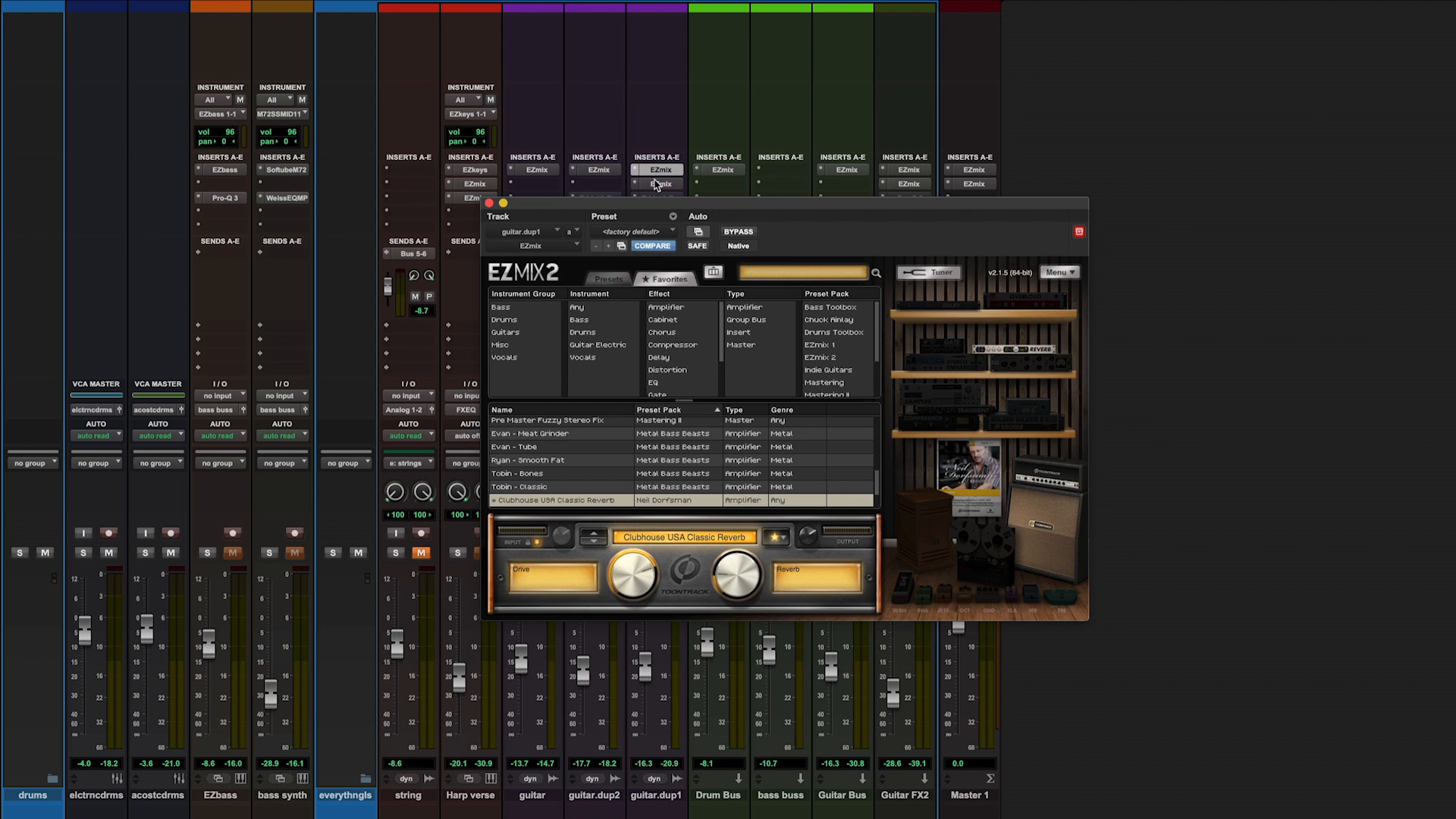
left_click(658, 184)
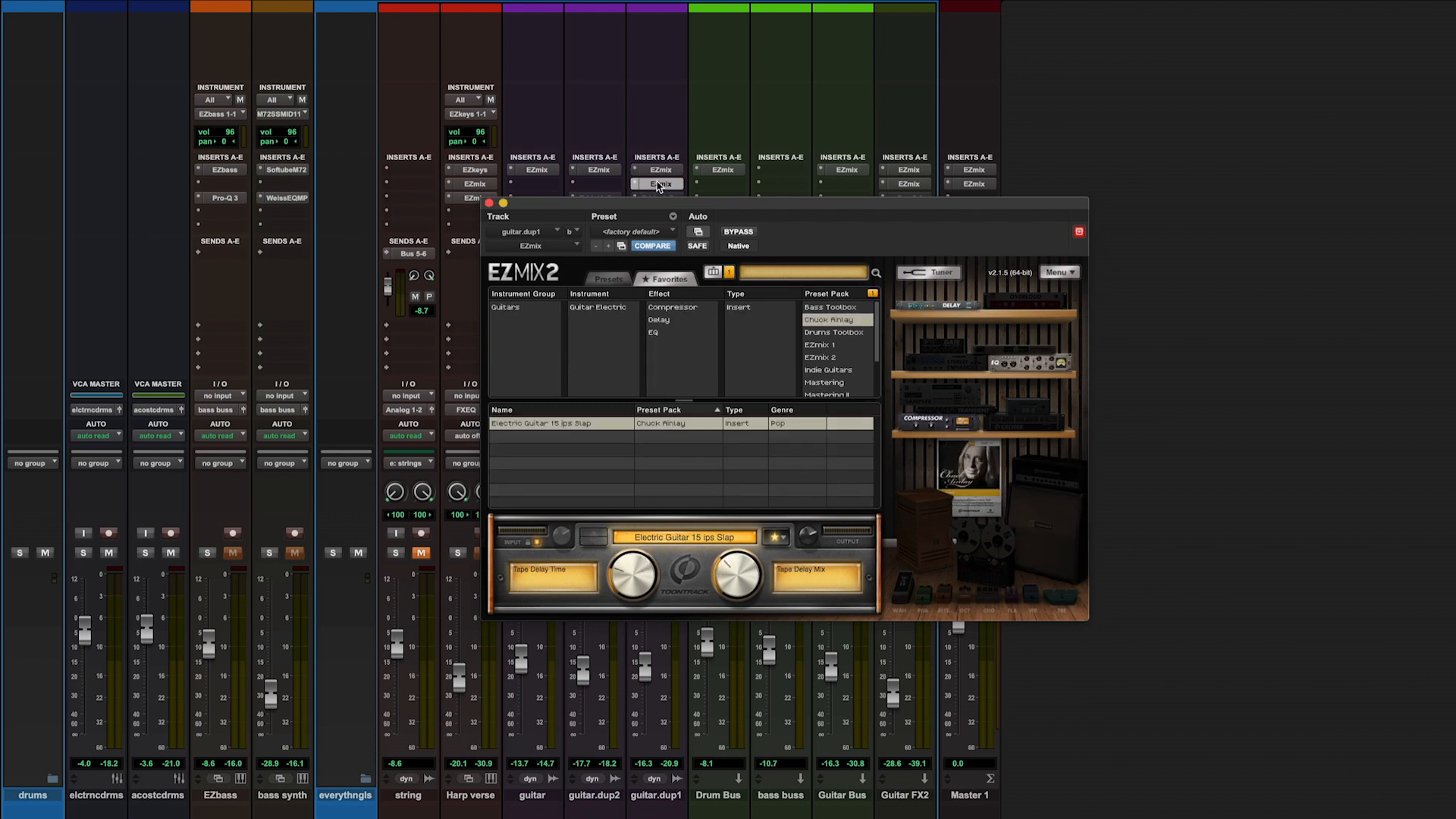
- During playback, compare guitar.dup1's Electric Guitar 15 ips Slap EZmix bypassed and enabled, close the plug-in, and stop playback
key("space")
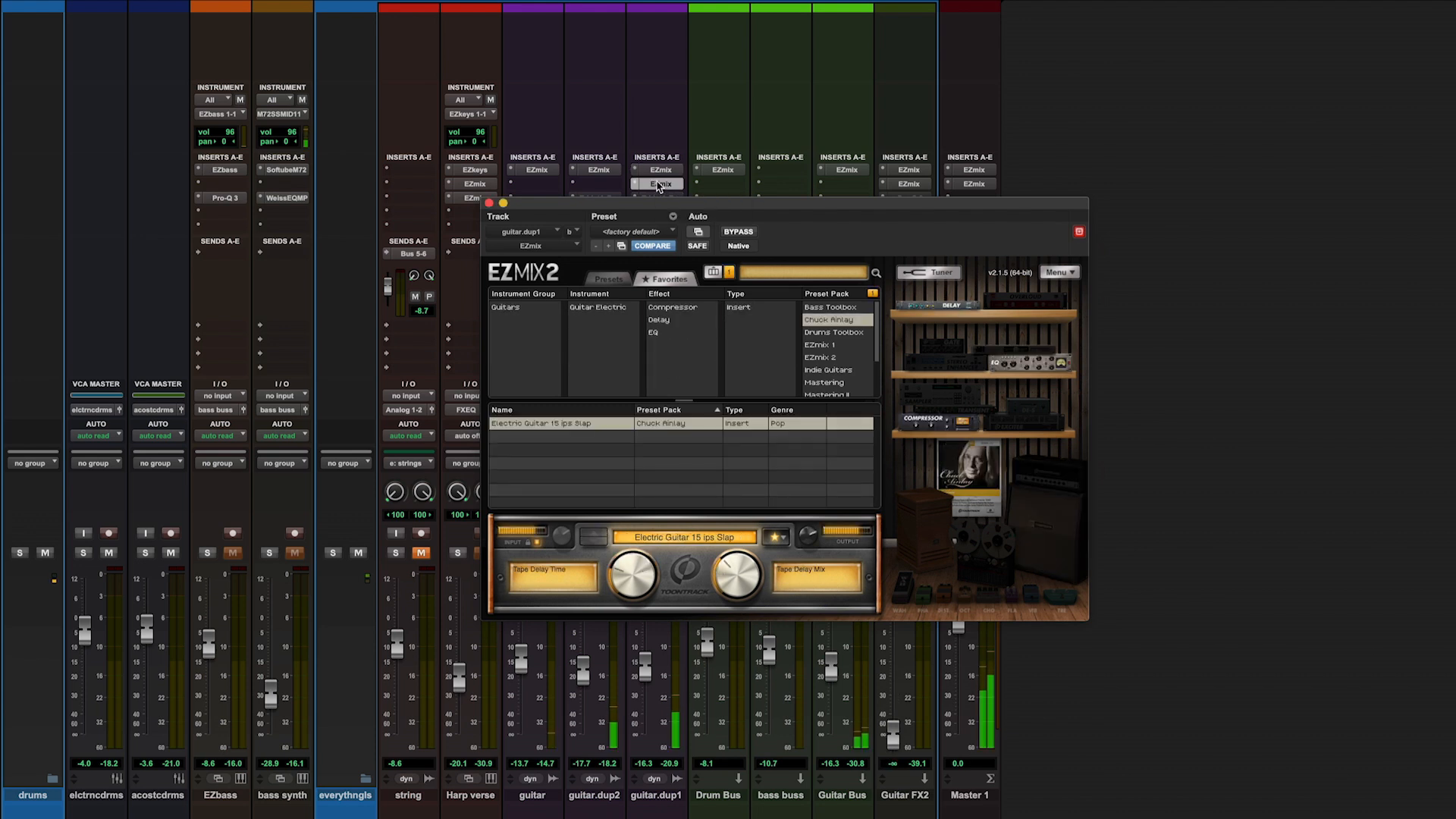
left_click(657, 184, "super")
left_click(655, 170, "super")
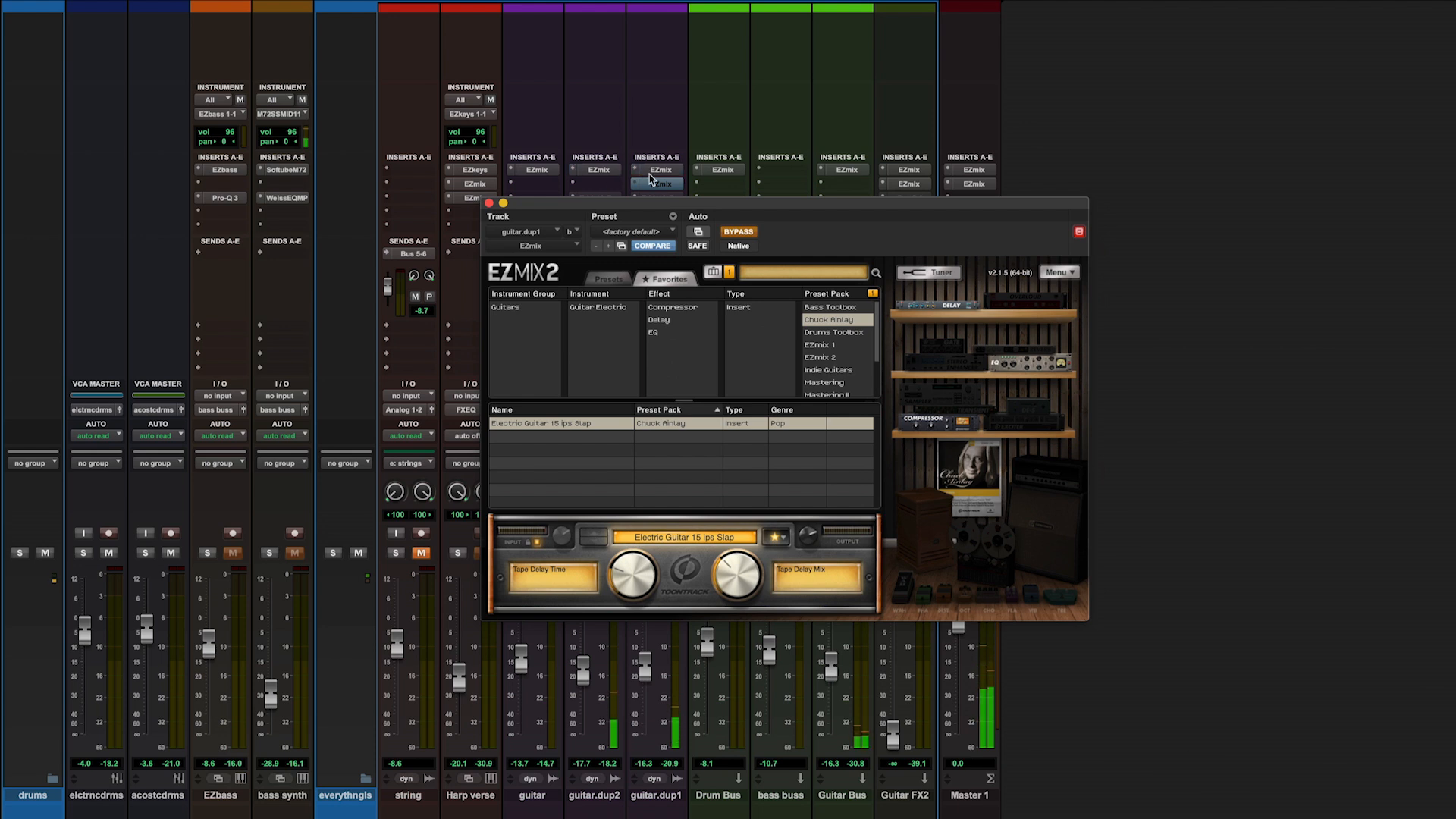
left_click(657, 185, "super")
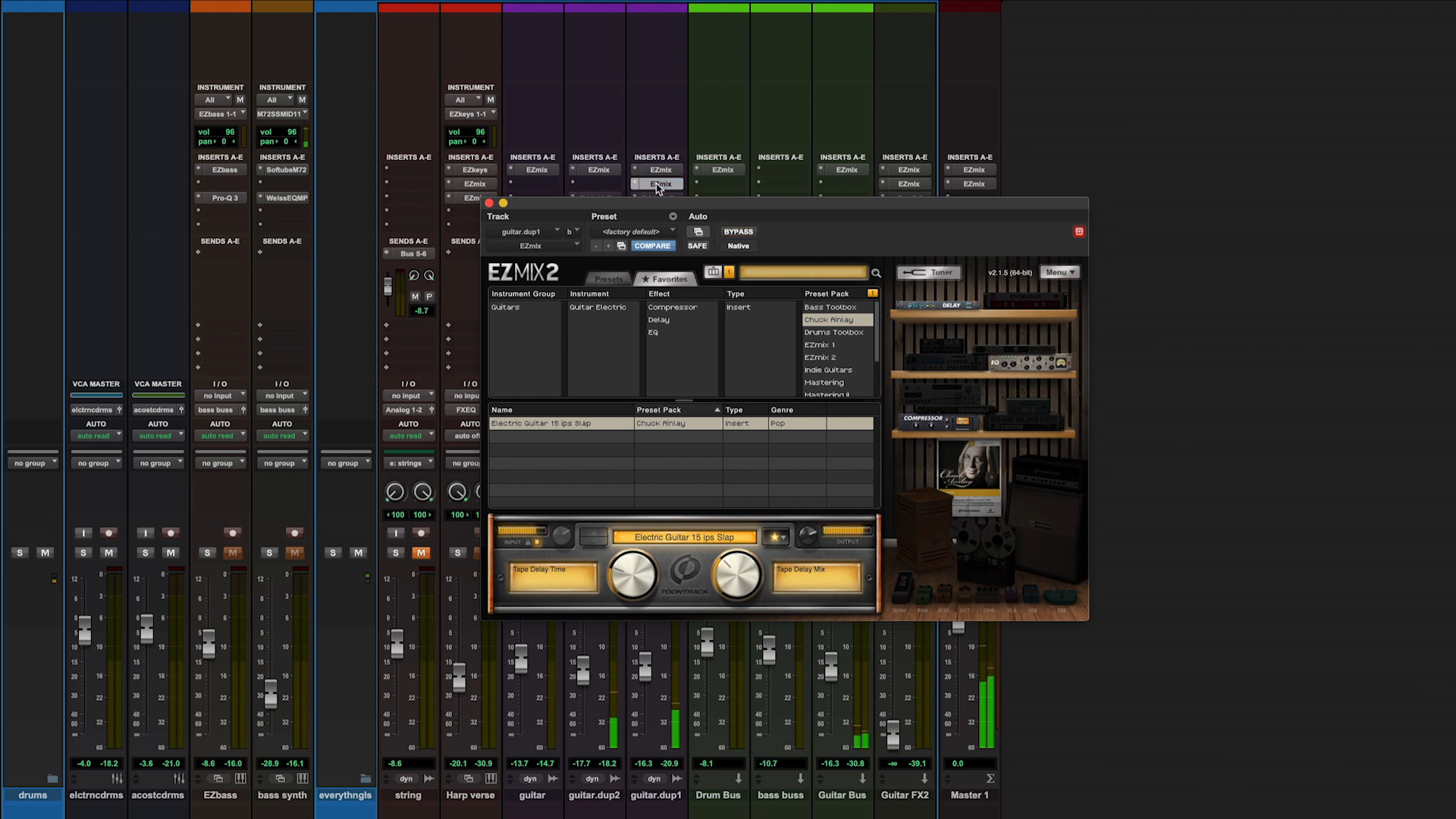
left_click(489, 203)
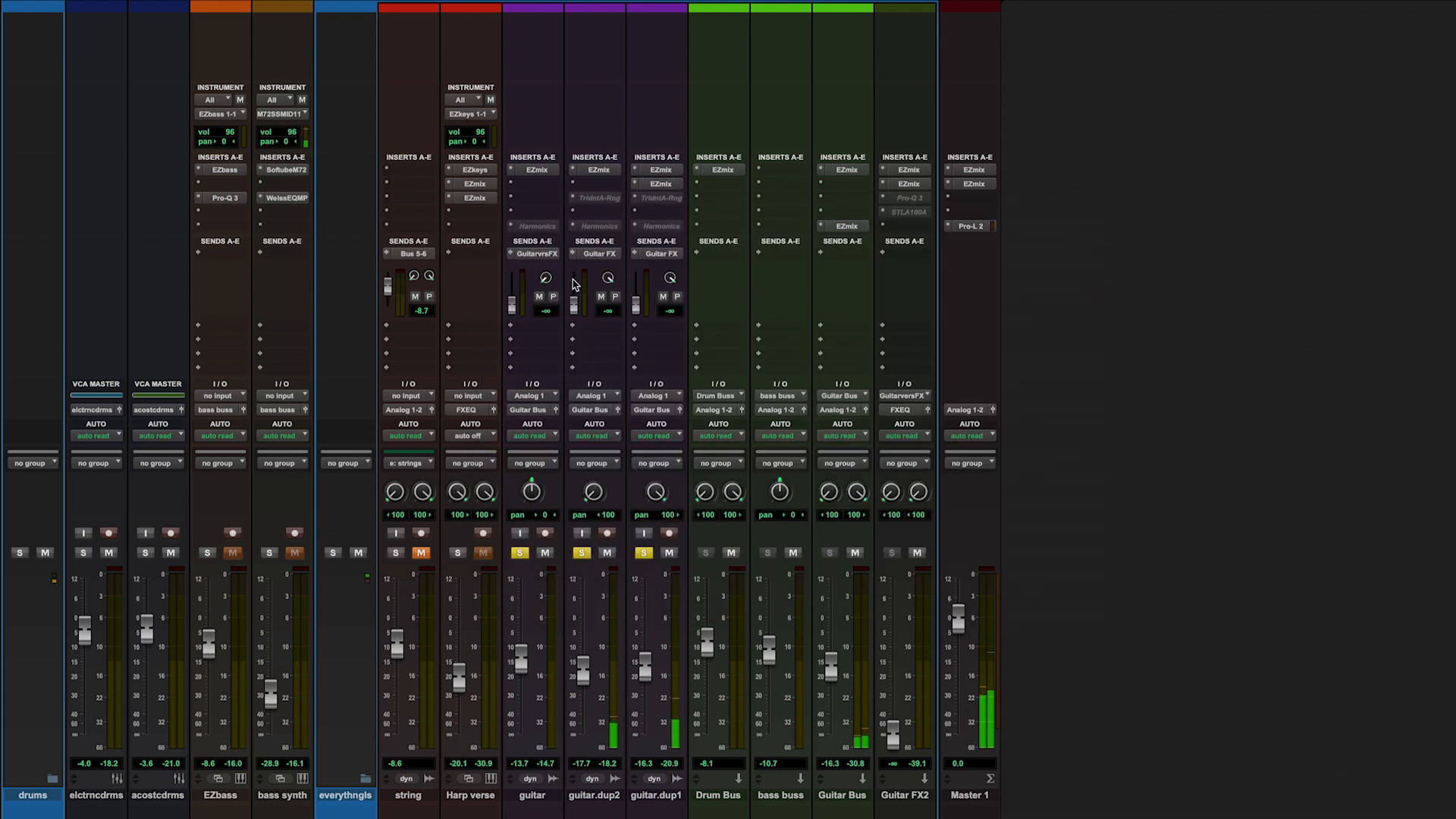
key("space")
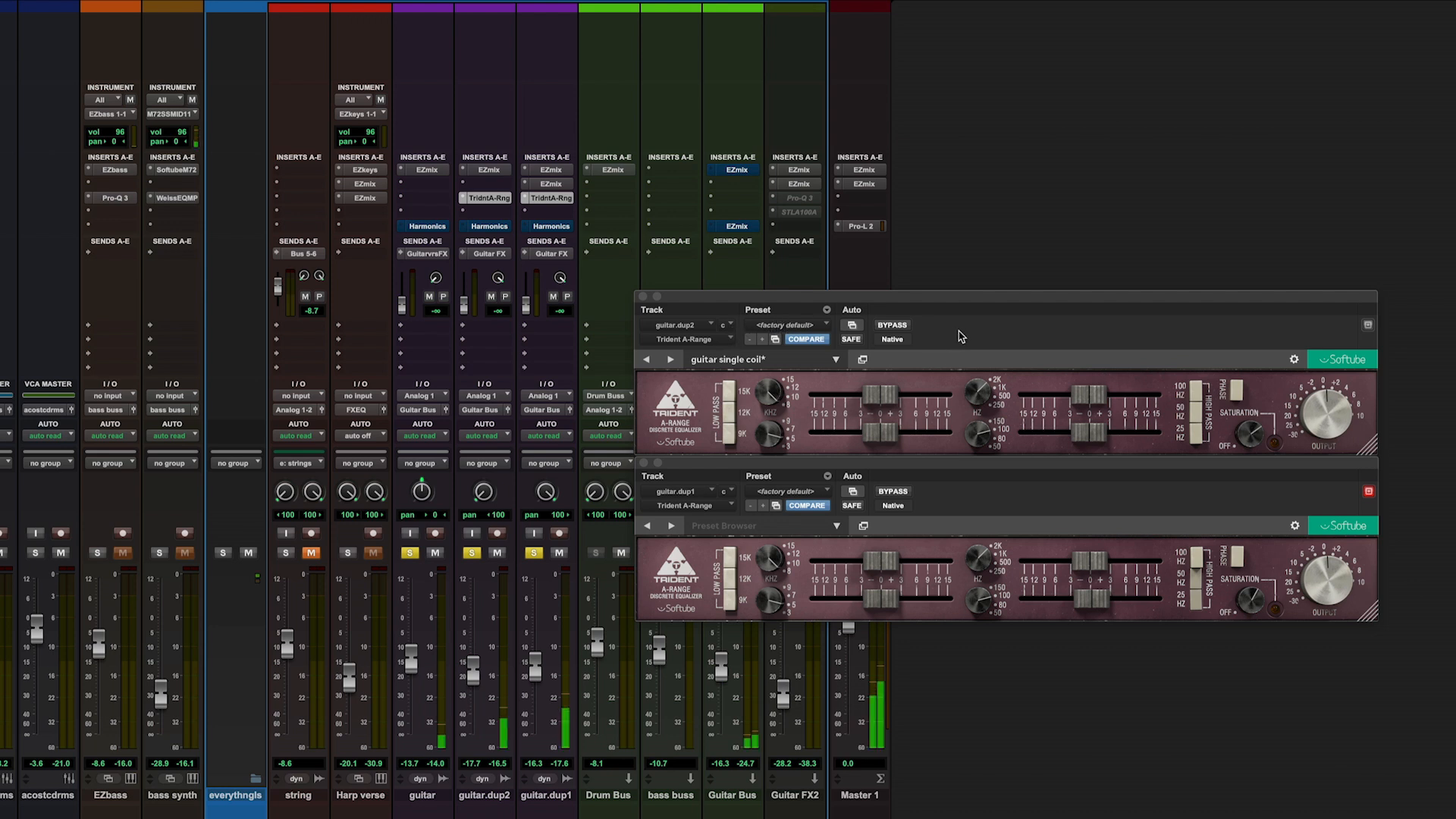
- In the Trident A-Range EQs, boost high and low-mid gain to 3.3 dB each on guitar.dup2, and to 3.1 and 3.7 dB on guitar.dup1
left_click_drag(880, 395, 900, 396)
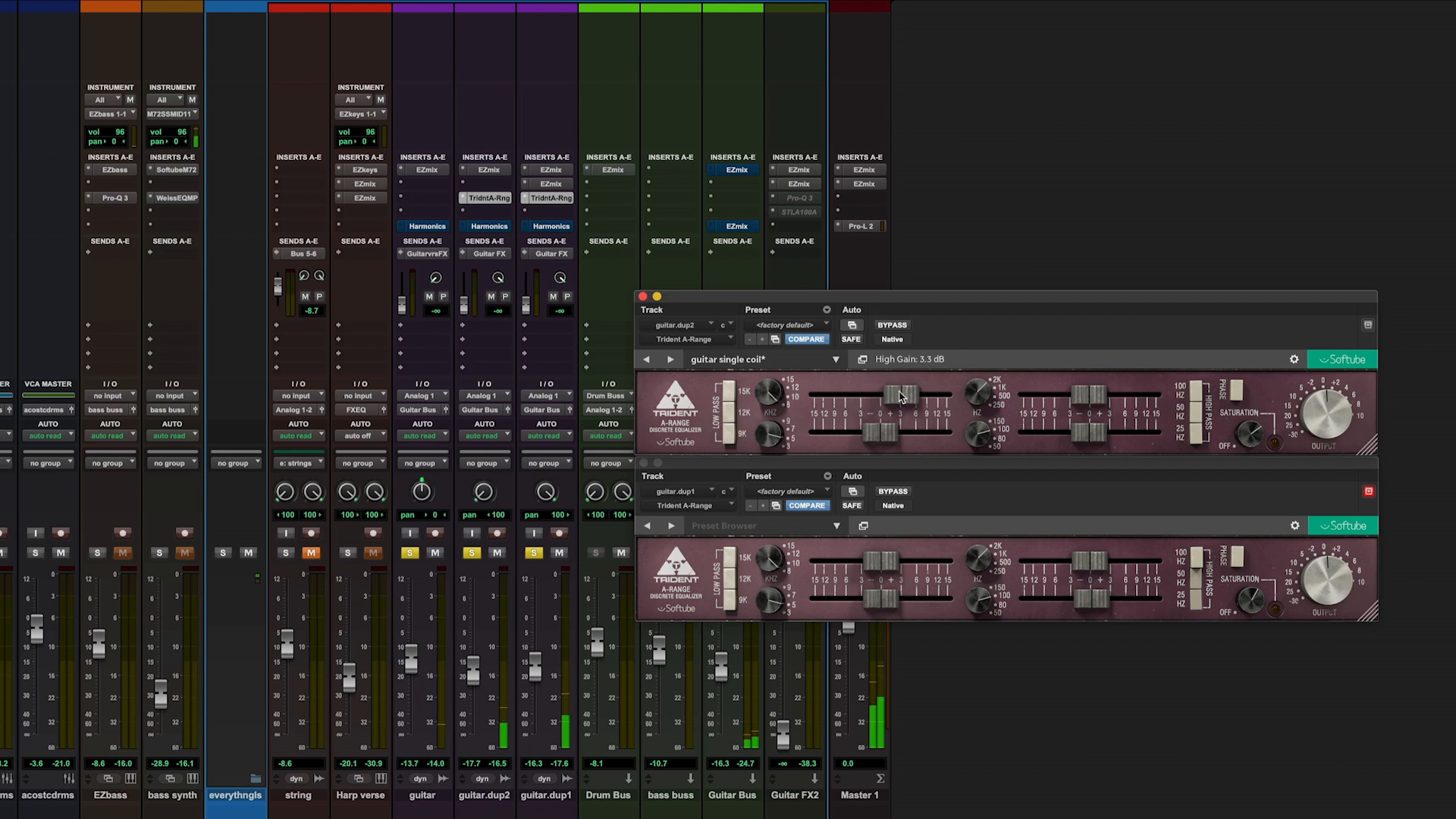
left_click_drag(1090, 392, 1108, 387)
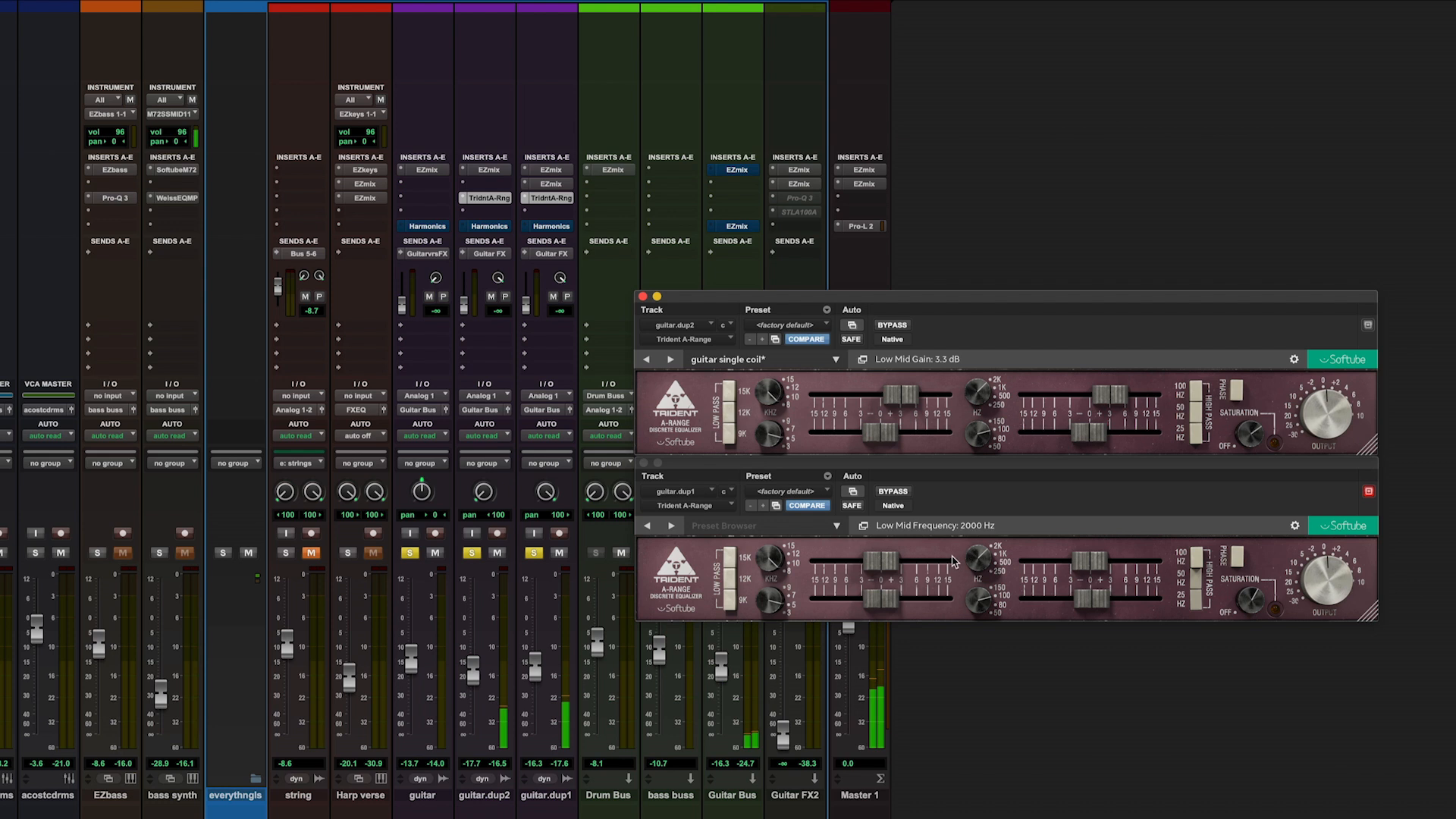
left_click_drag(893, 565, 900, 564)
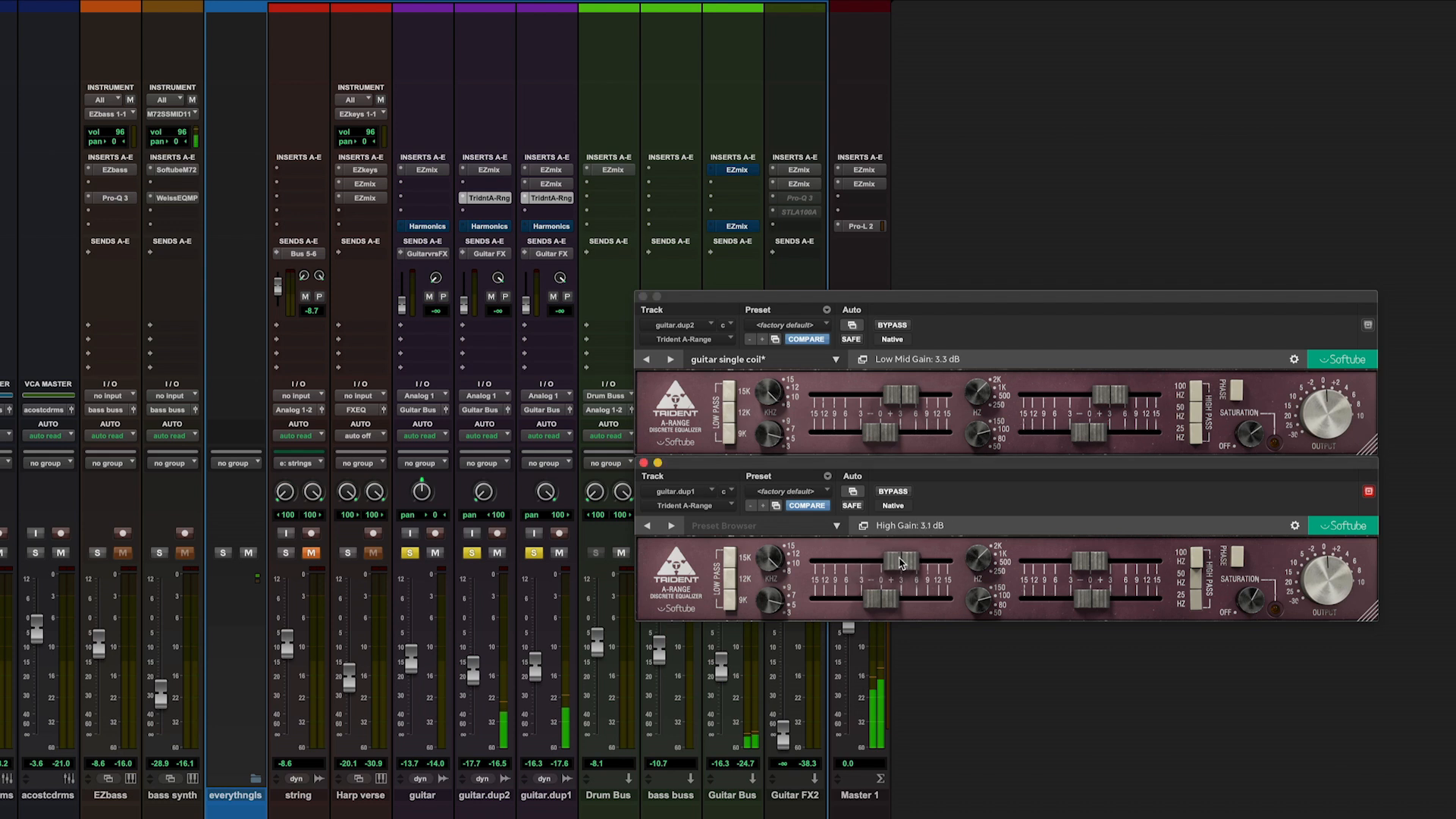
left_click_drag(1083, 562, 1112, 559)
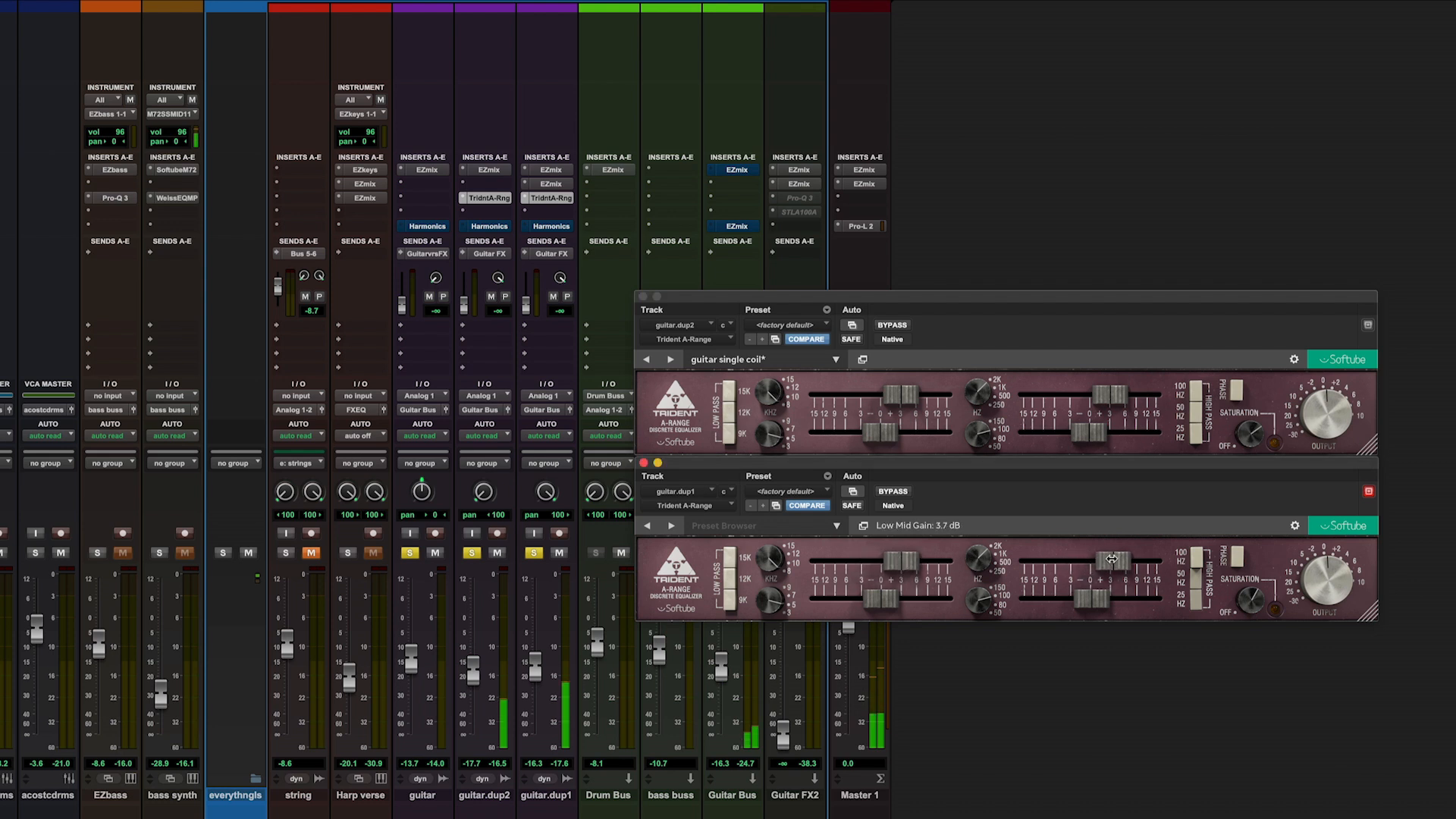
- Compare the Guitar Bus with its EZmix Mud Be Gone preset bypassed and enabled during playback
left_click(531, 555, "alt")
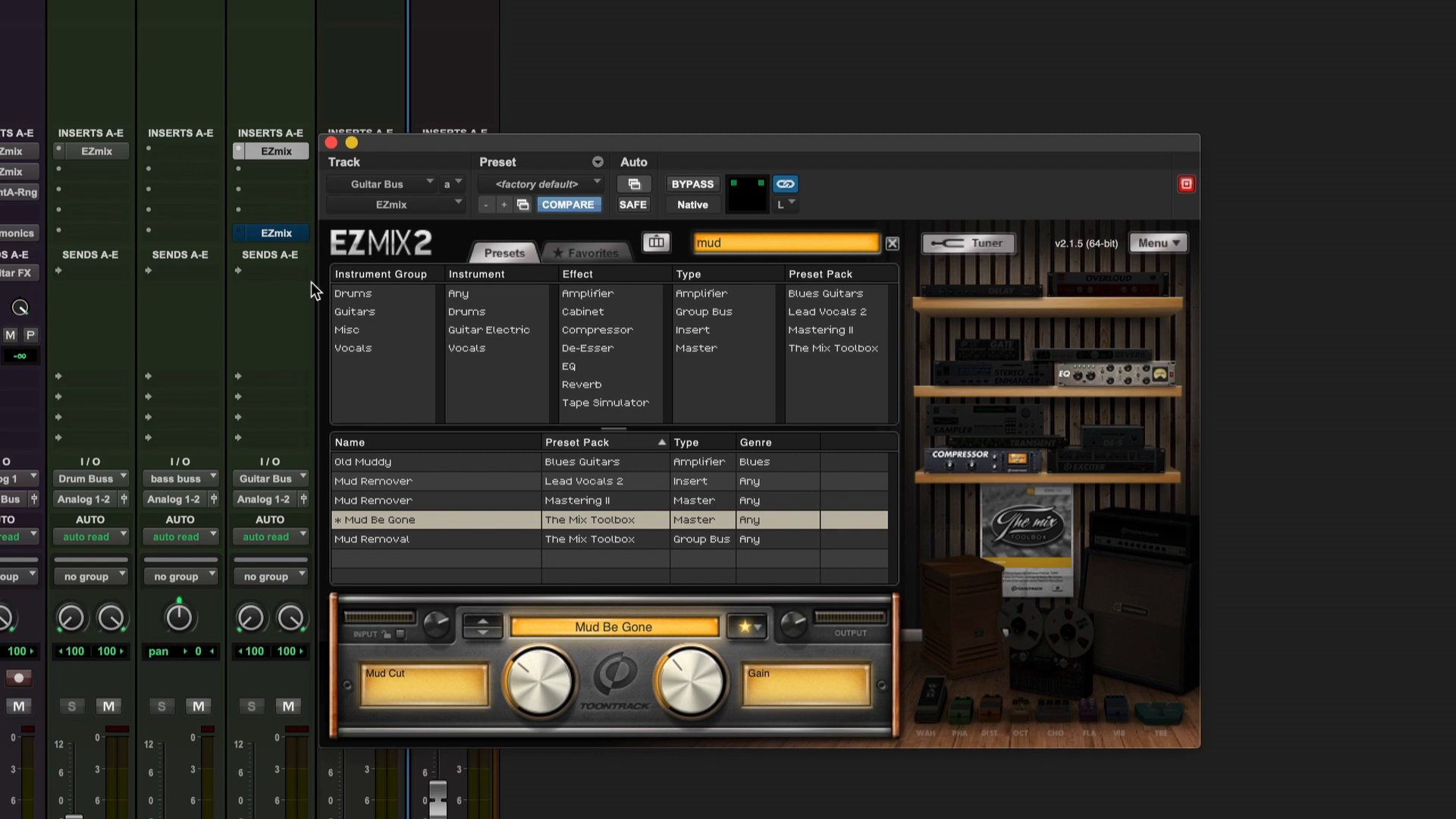
left_click(698, 184)
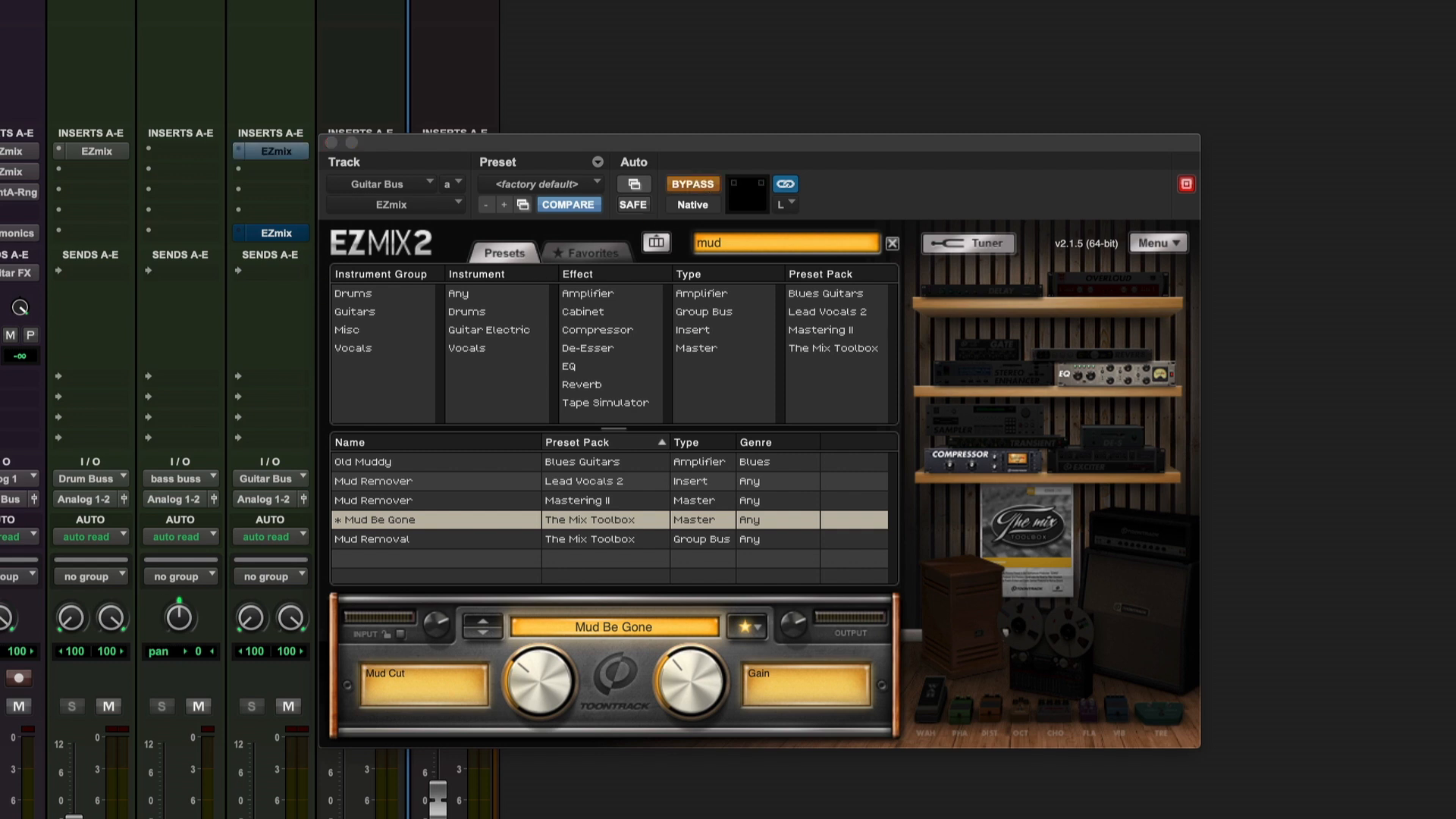
left_click(706, 187)
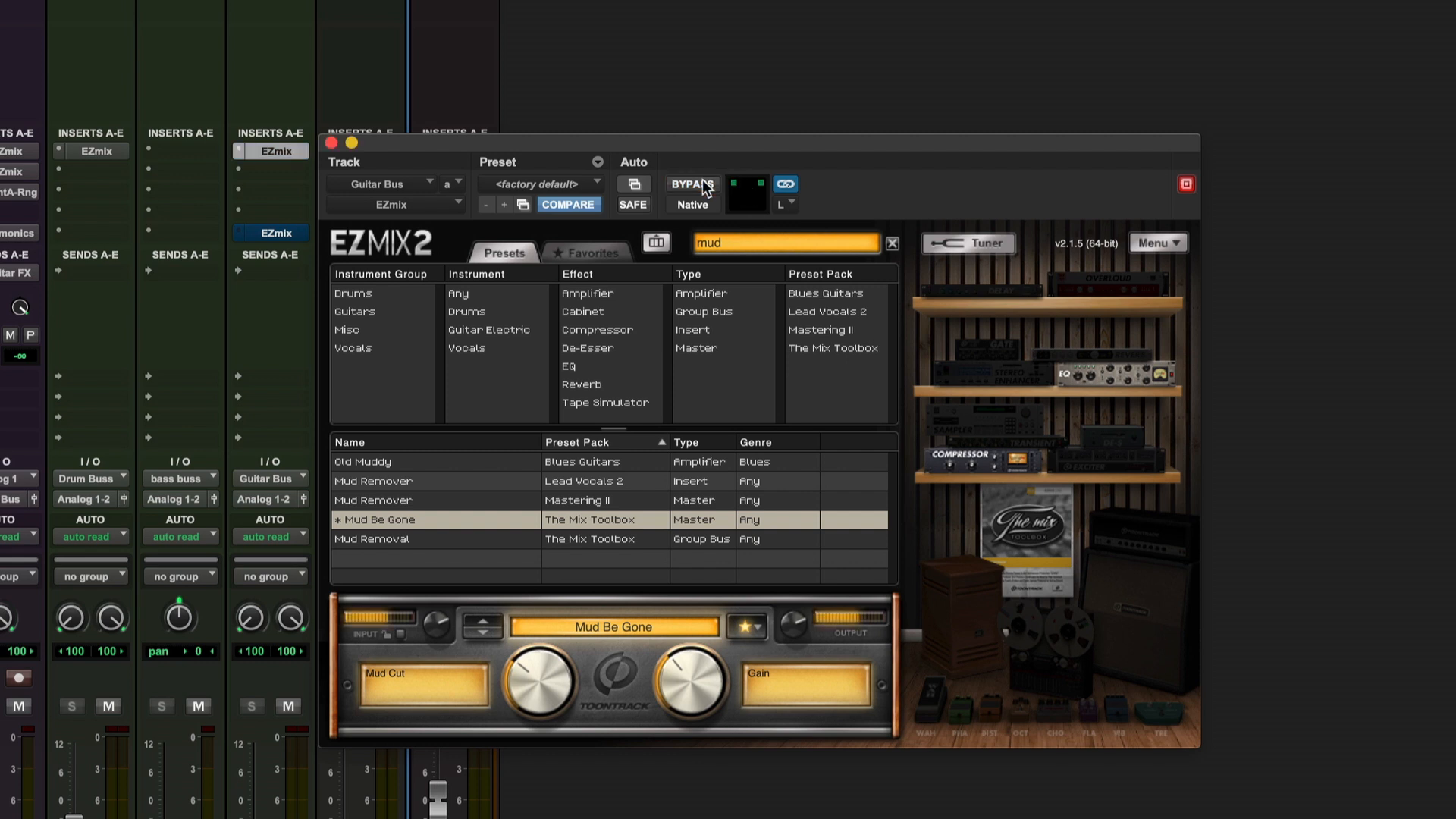
- Adjust the Mud Cut amount of the Mud Be Gone preset on the Guitar Bus
left_click_drag(528, 688, 561, 816)
left_click_drag(516, 690, 515, 683)
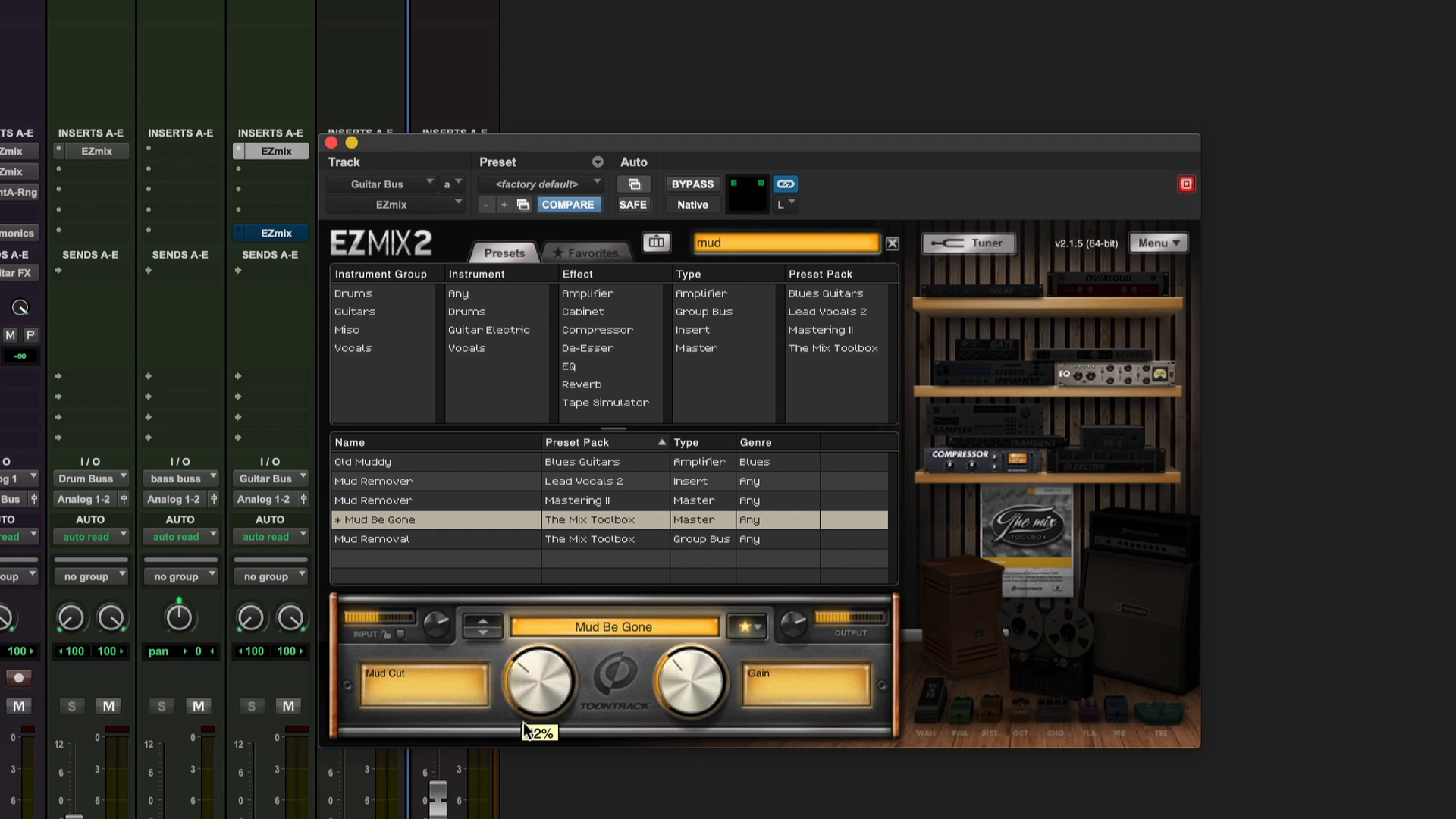
left_click(0, 705)
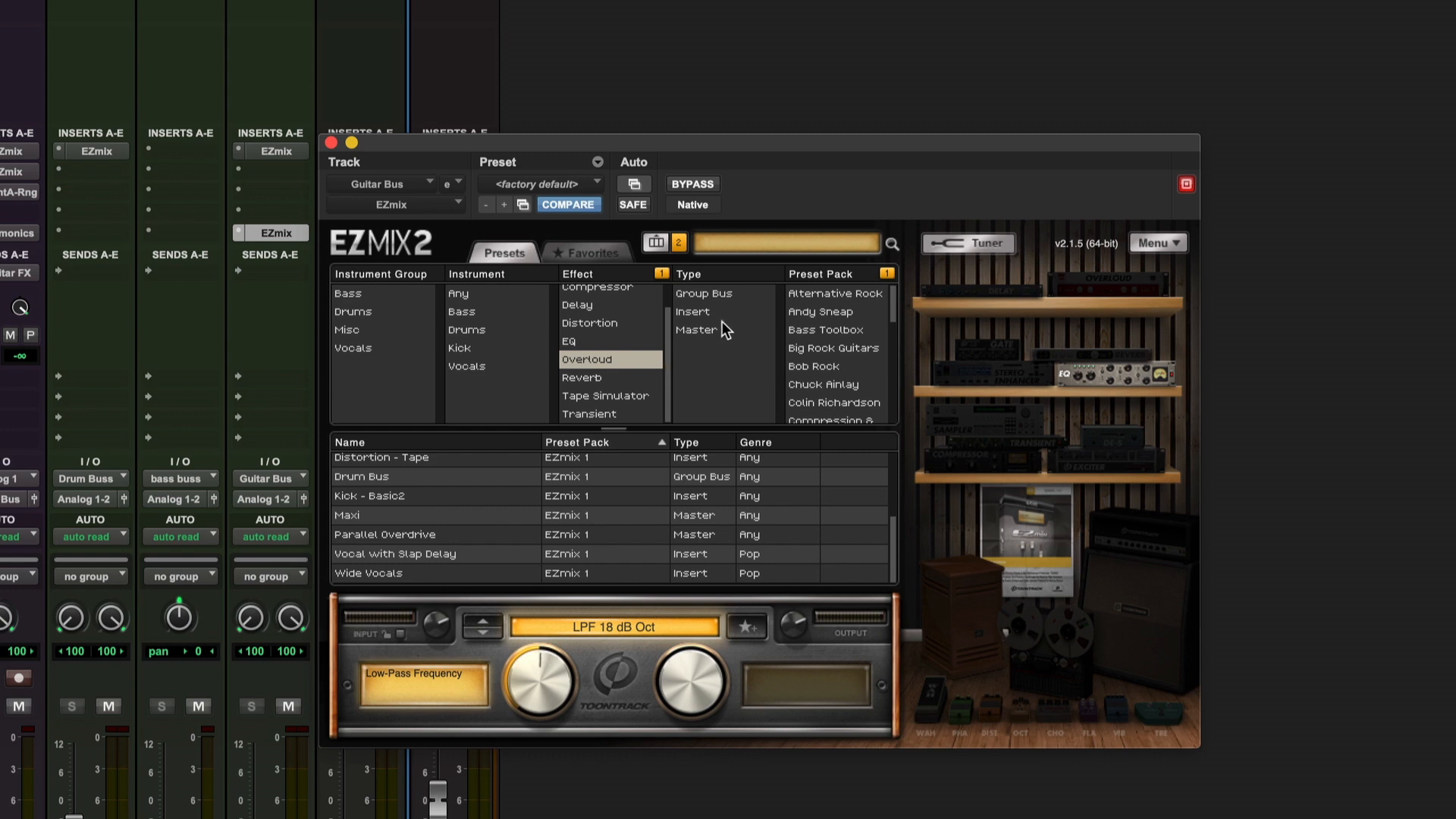
- In the Guitar Bus's second EZmix, filter the overloud presets to Group Bus and Master types and load the EZmix 1 preset Maxi
left_click(711, 292)
left_click(705, 331)
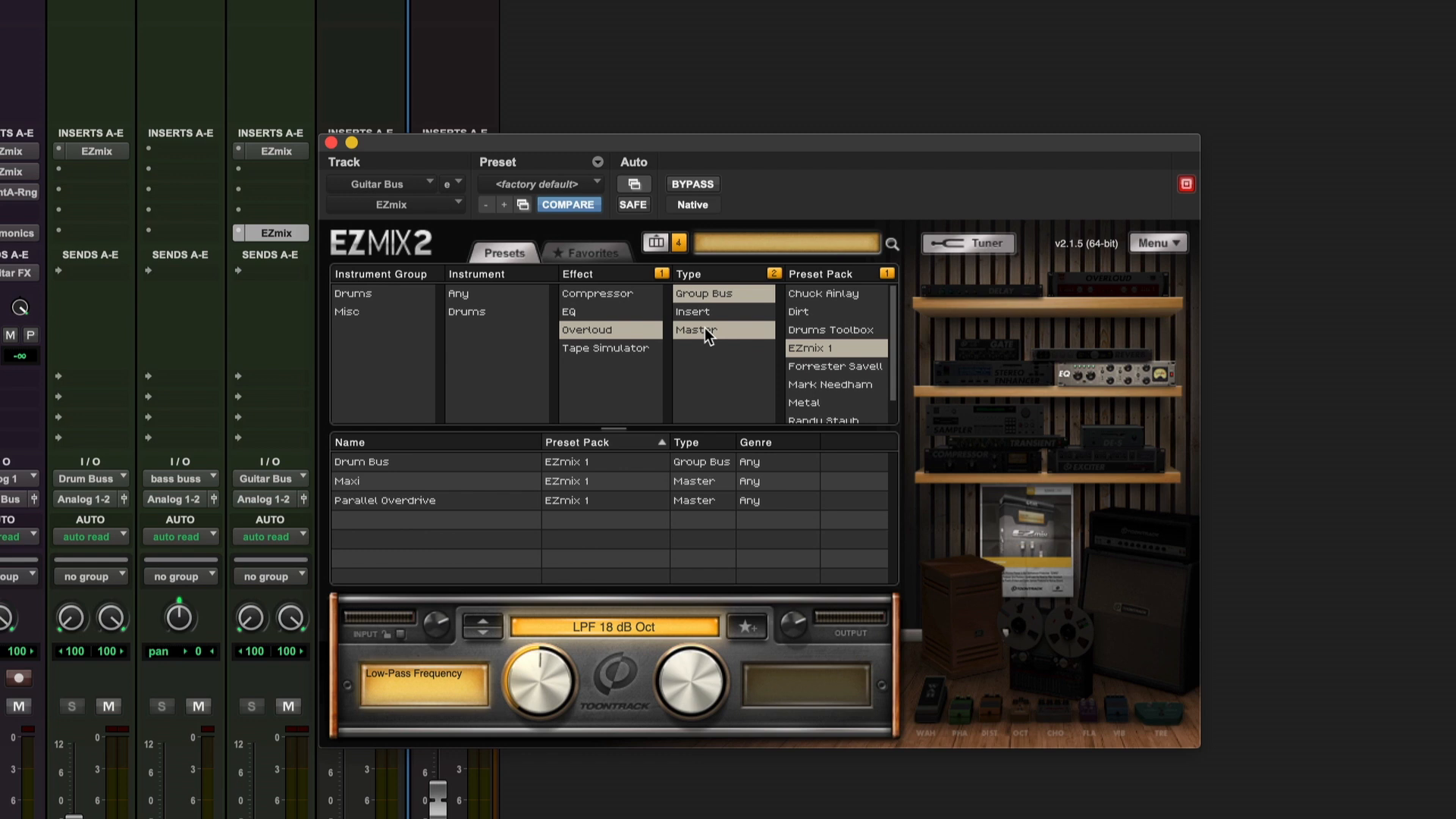
left_click(417, 479)
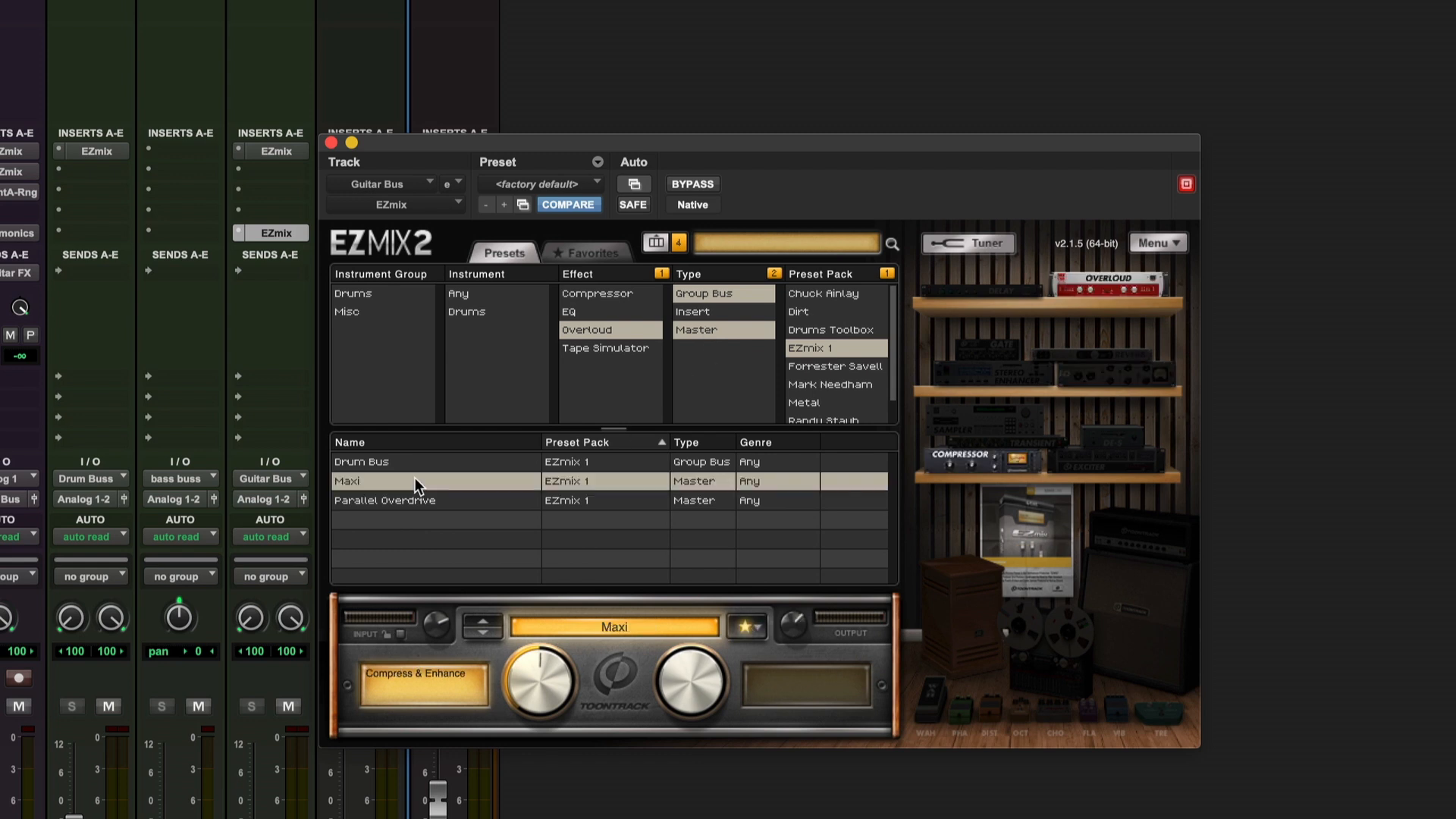
- Adjust Maxi's Compress & Enhance amount while comparing the Guitar Bus with the effect bypassed and enabled during playback
left_click_drag(548, 649, 512, 692)
left_click(692, 184)
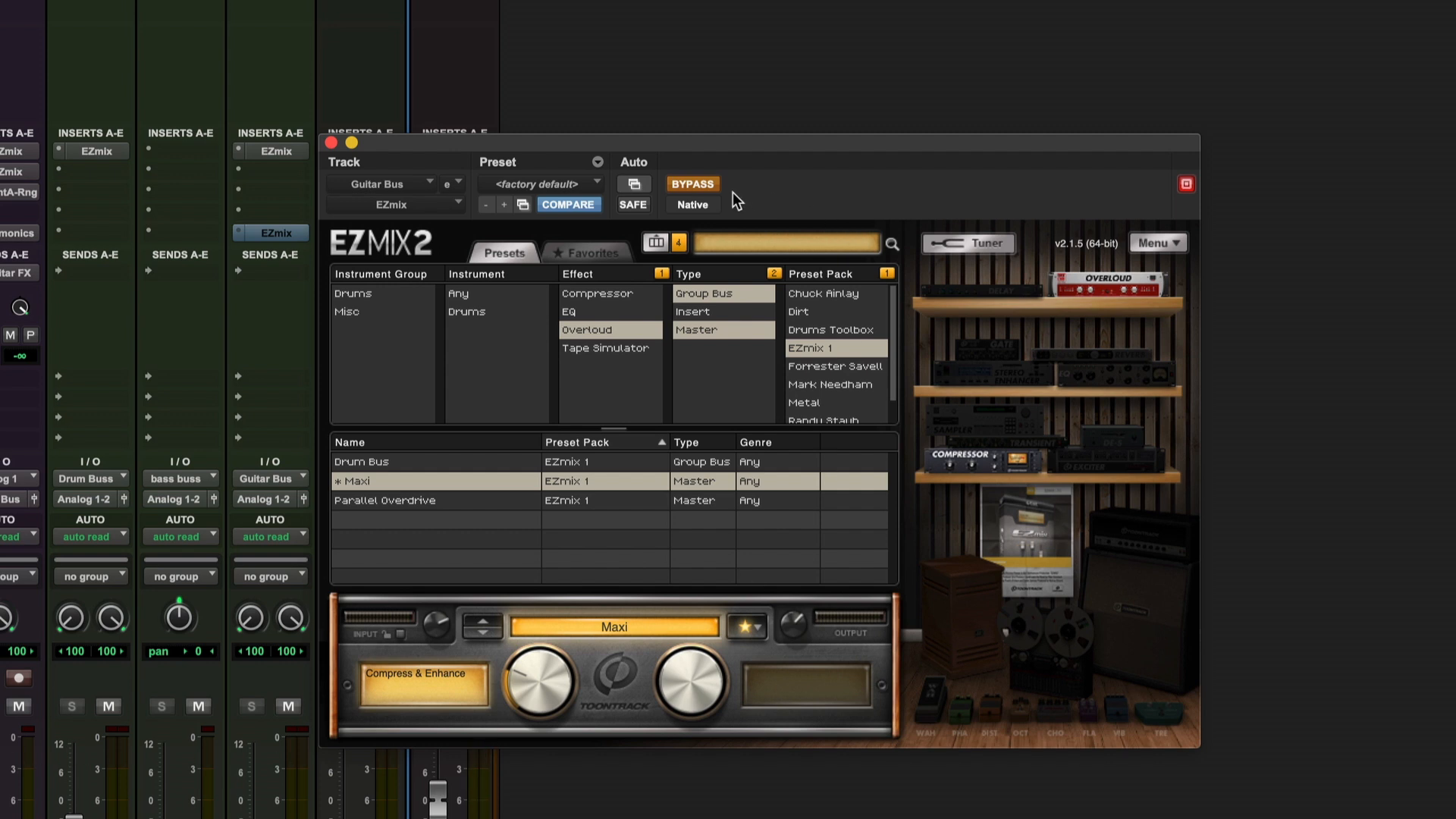
left_click(713, 184)
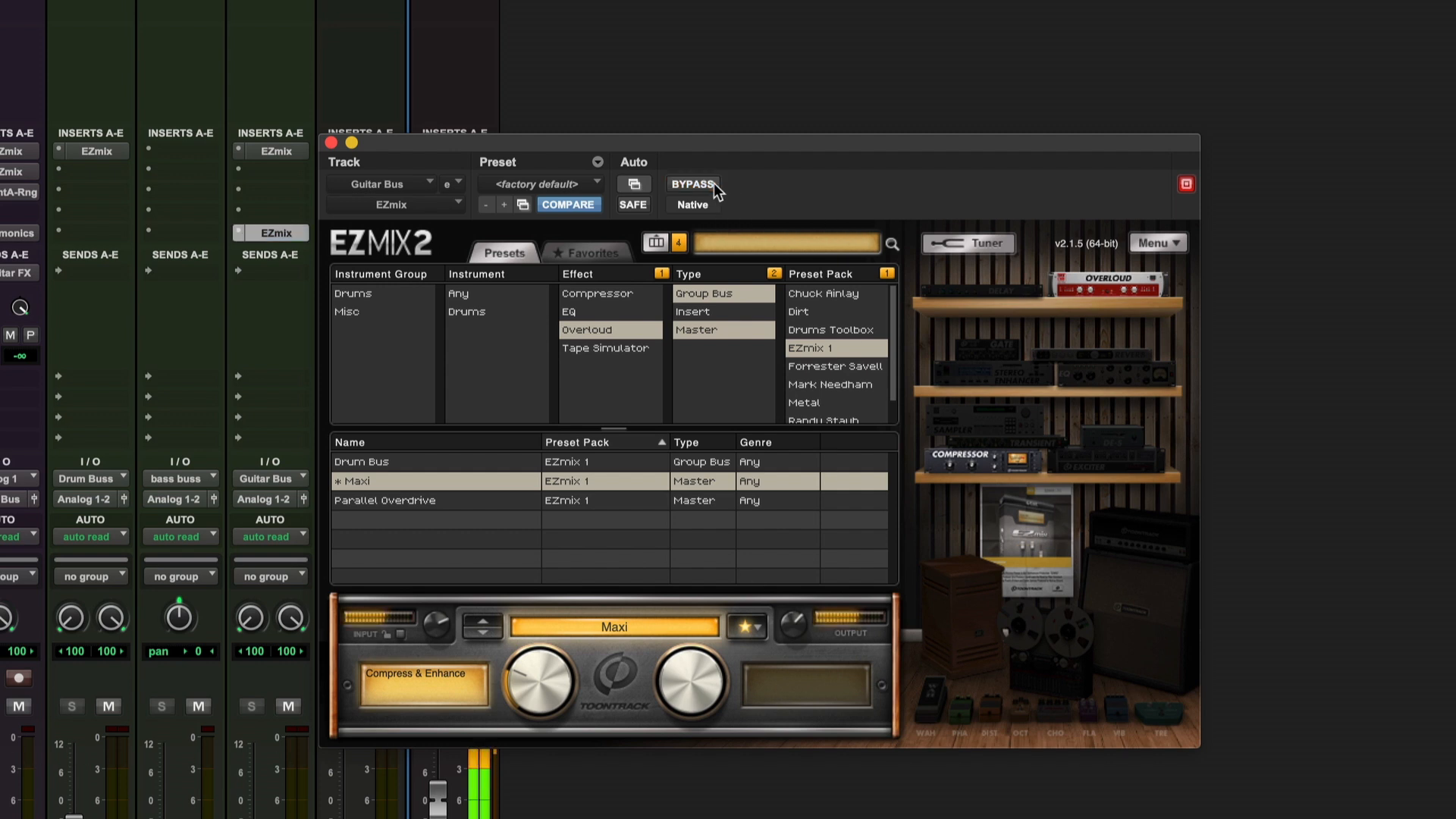
left_click_drag(535, 688, 531, 619)
left_click(702, 182)
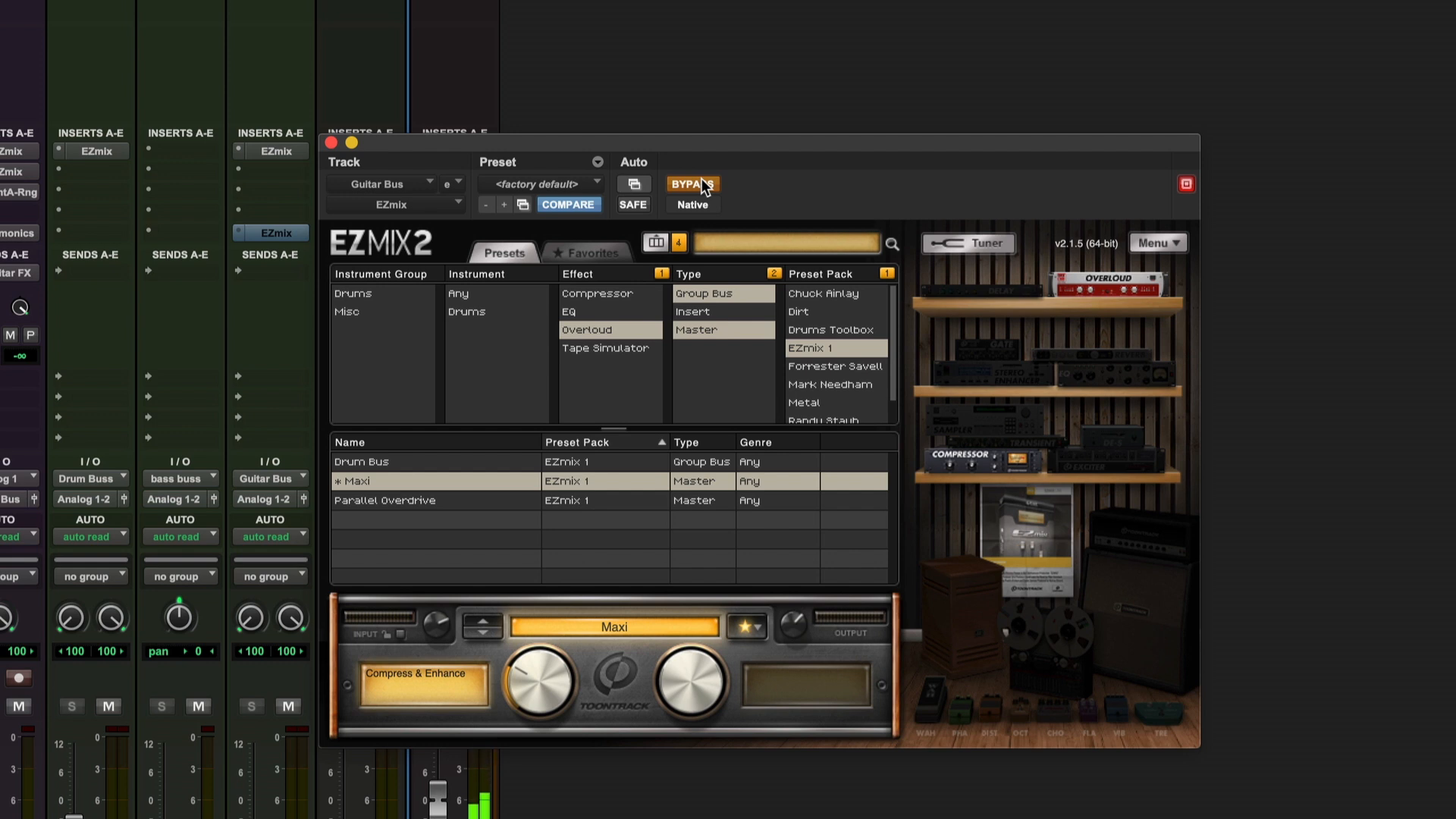
left_click(703, 182)
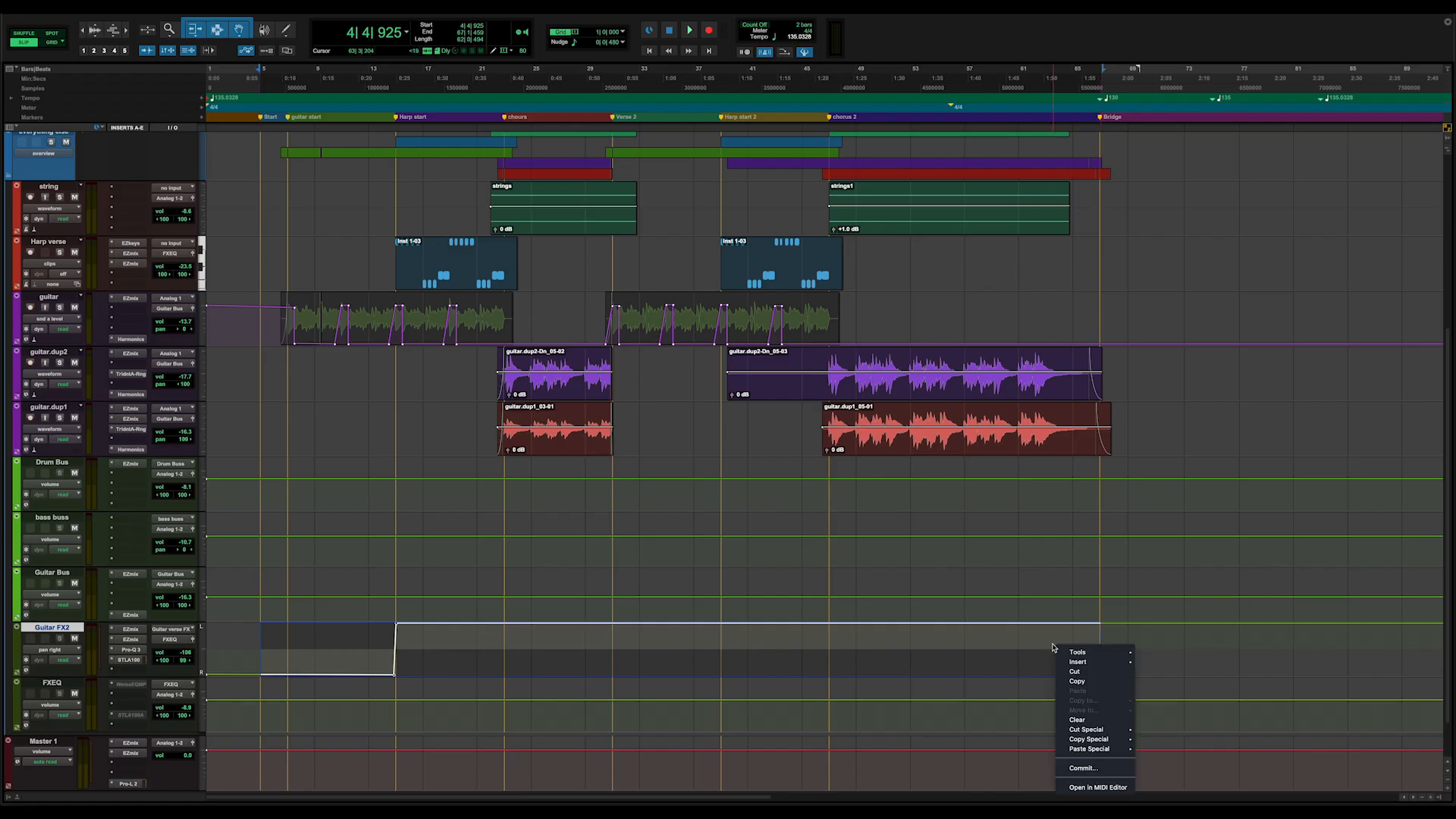
- Commit the Guitar FX2 edit selection offline to a new audio track and adjust the clip gain on its first clip
left_click(1092, 769)
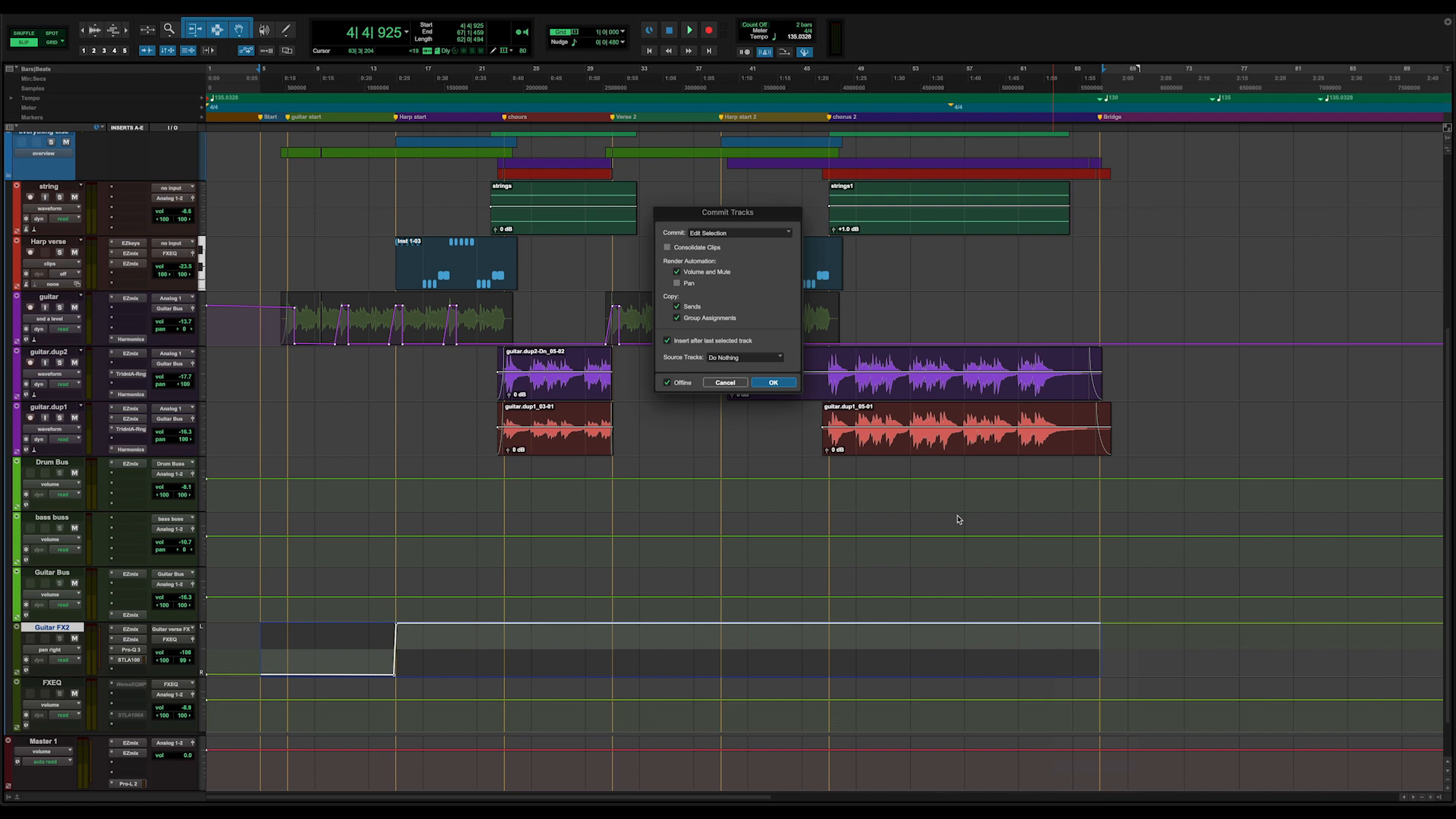
left_click(774, 383)
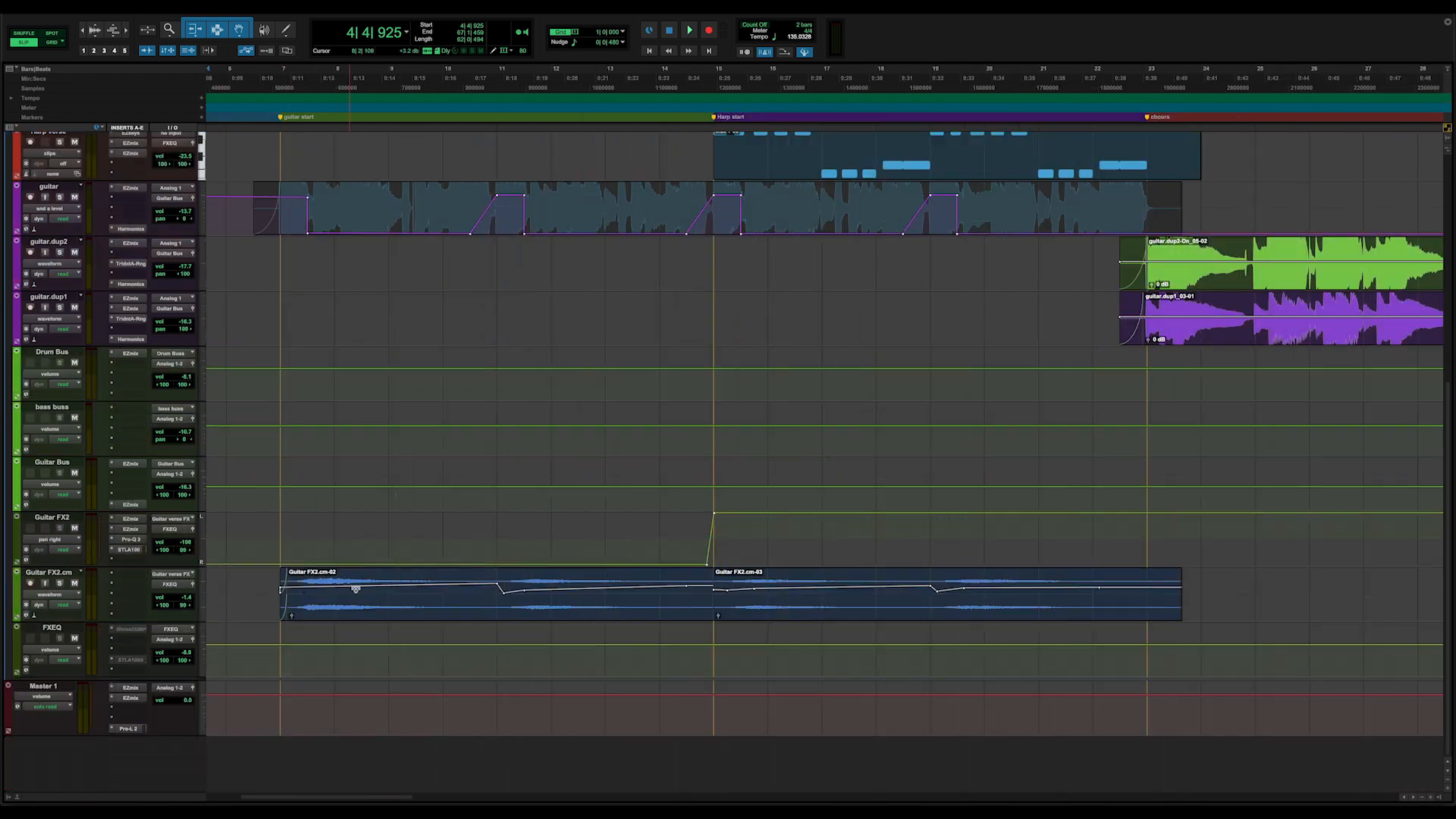
left_click_drag(499, 587, 501, 589)
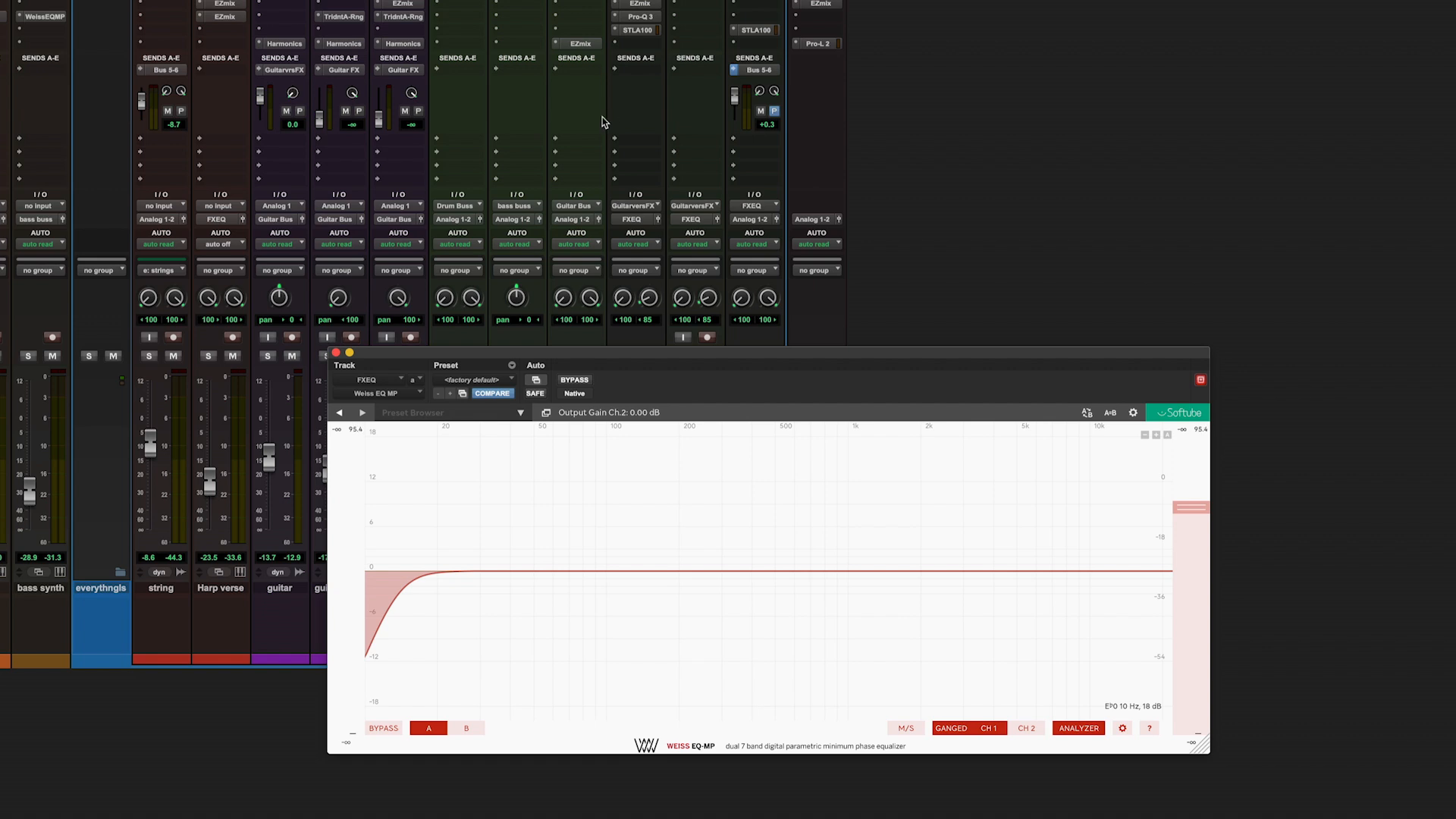
- During playback, raise the band 1 low cut in FXEQ's Weiss EQ MP to about 339 Hz
key("space")
left_click_drag(399, 572, 735, 586)
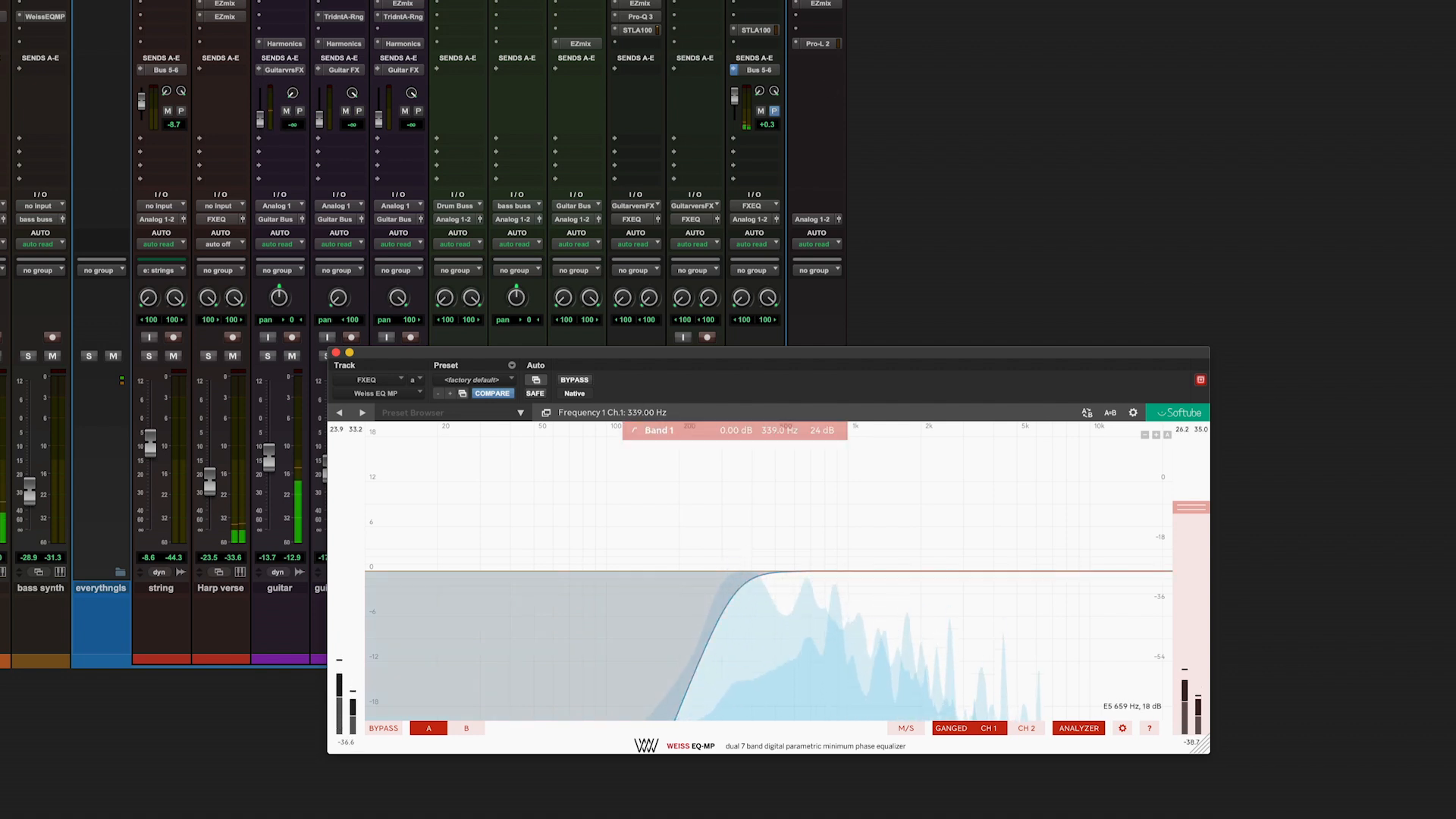
- Check the Summit Audio TLA-100A compressor on FXEQ, close it, and fine-tune the FXEQ volume fader
left_click(757, 29)
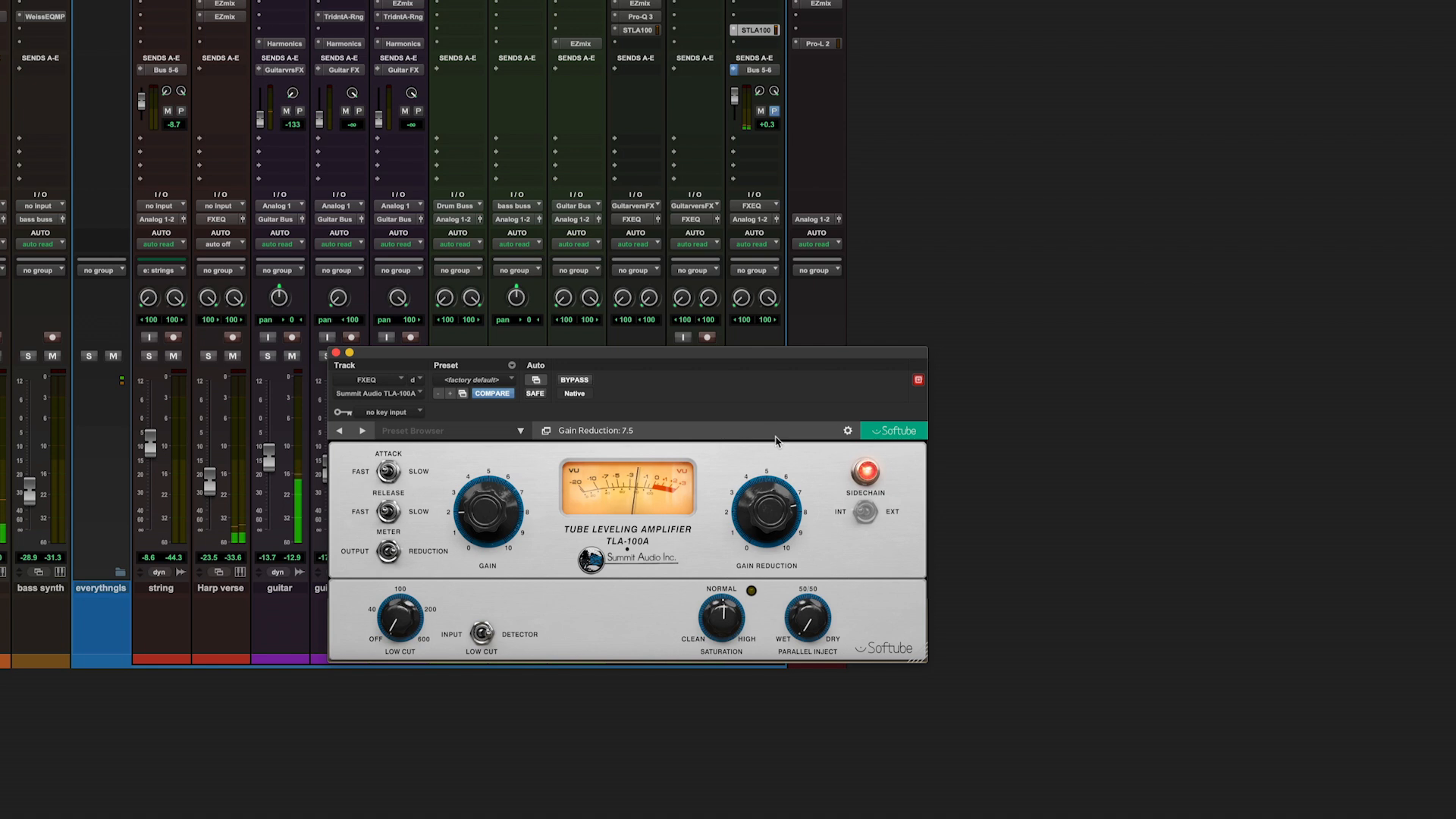
left_click(336, 354)
mouse_move(744, 432)
left_mouse_down()
mouse_move(746, 527)
mouse_move(746, 435)
left_mouse_up()
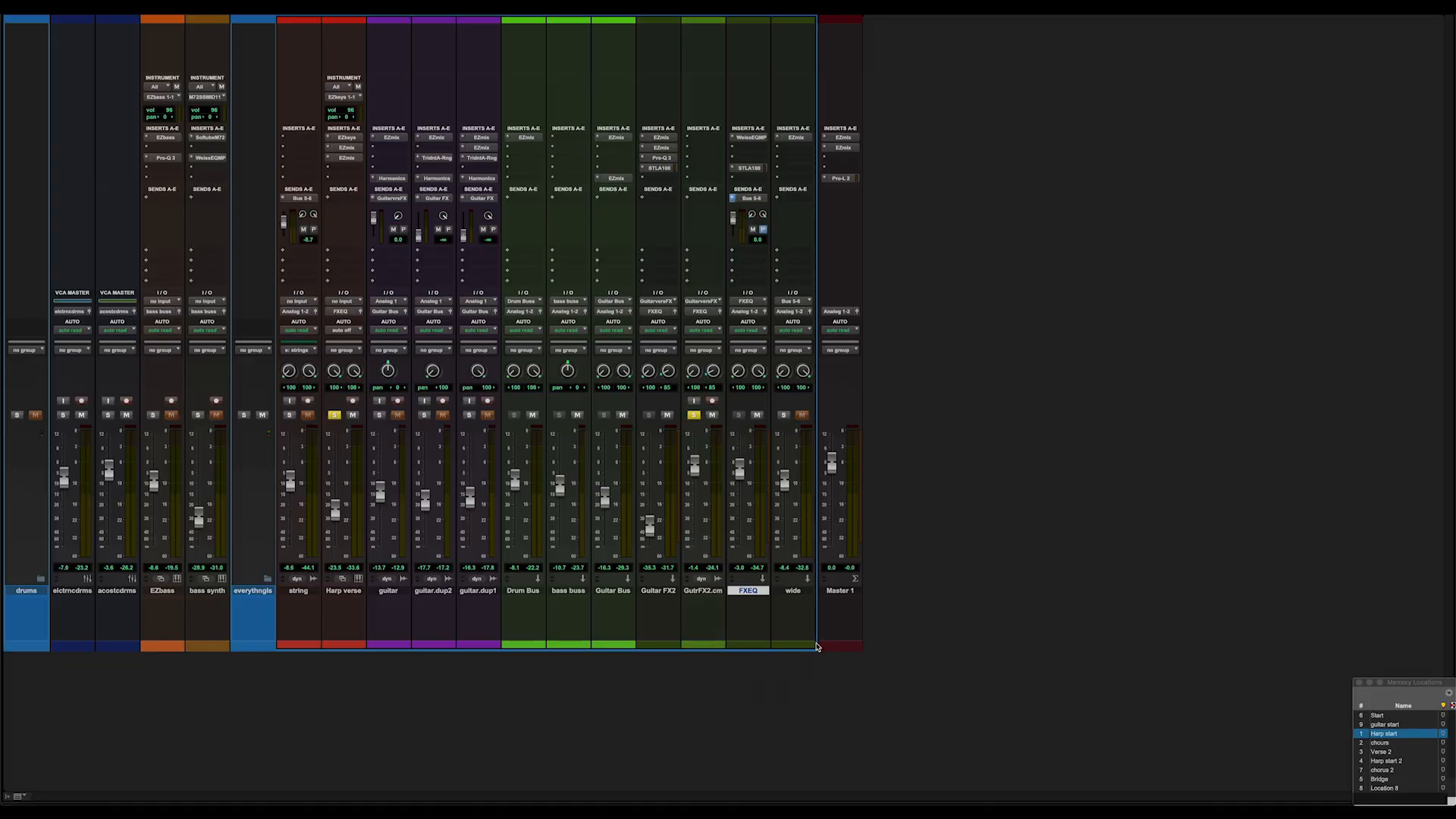
- Open EZmix on the wide bus to view its Stereo Control preset, and set the bus volume to -6.2 dB
left_click(794, 591)
left_click(795, 138)
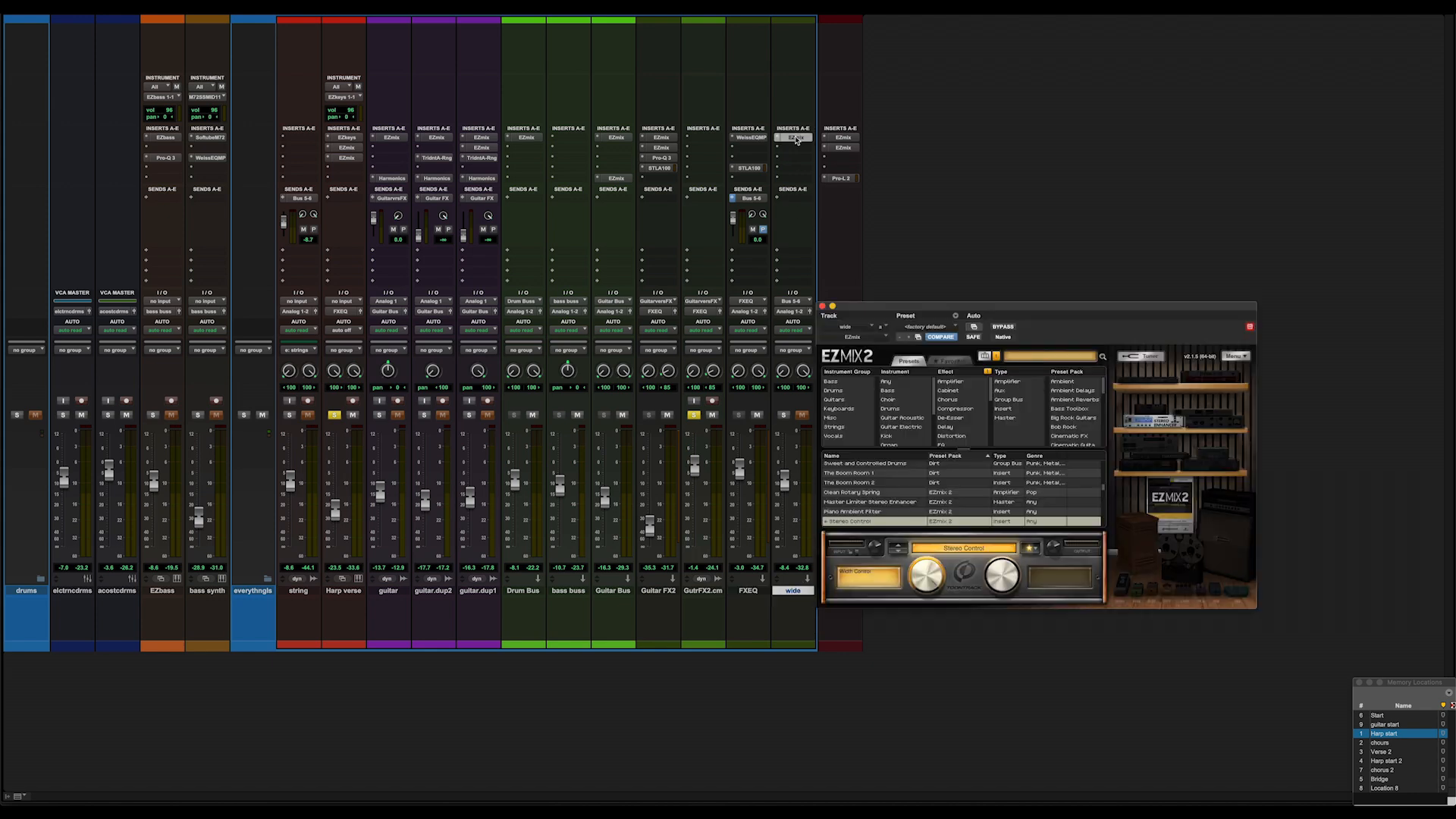
scroll(842, 503, "down", 3)
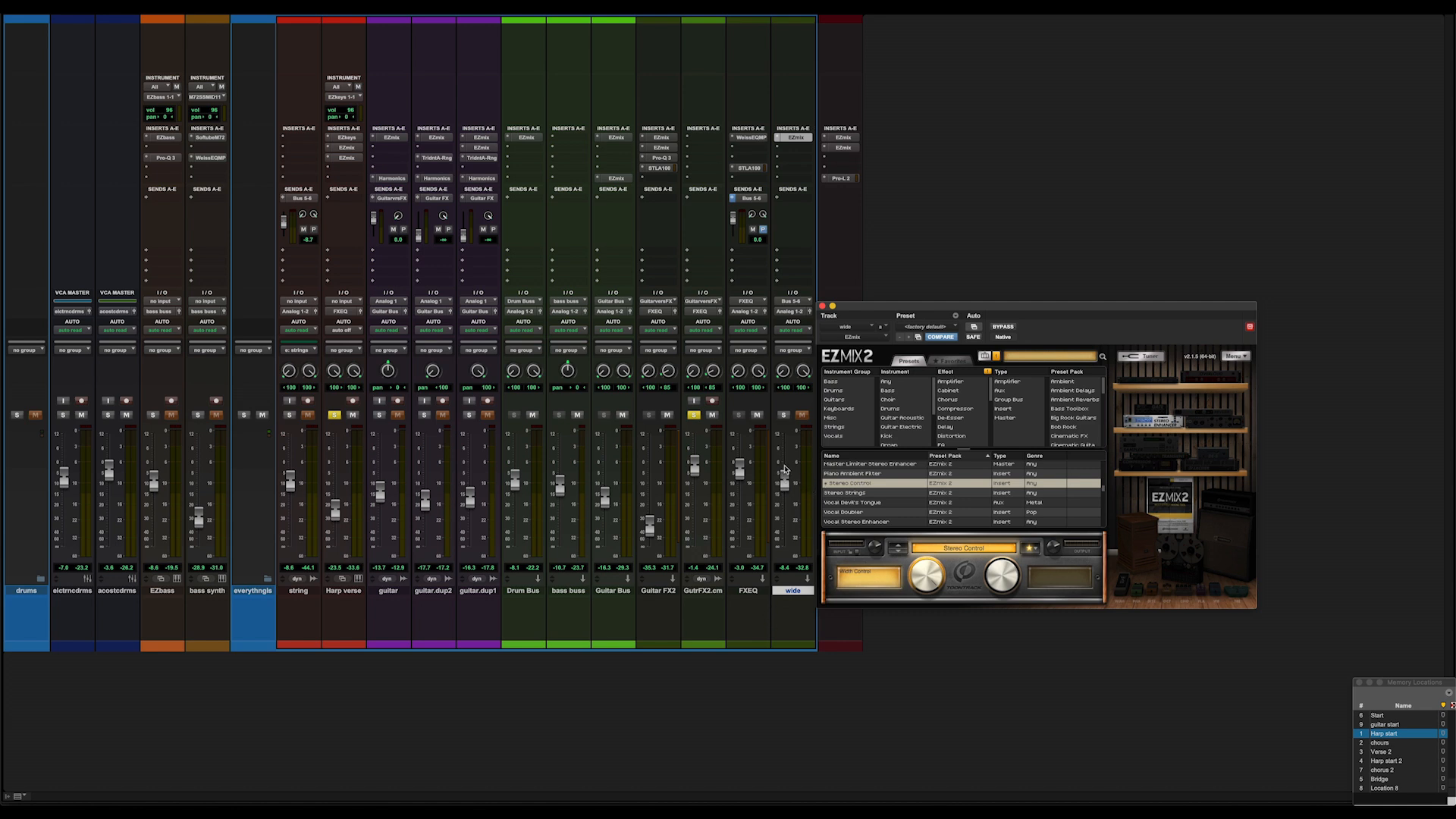
mouse_move(784, 478)
left_mouse_down()
mouse_move(785, 550)
mouse_move(786, 480)
left_mouse_up()
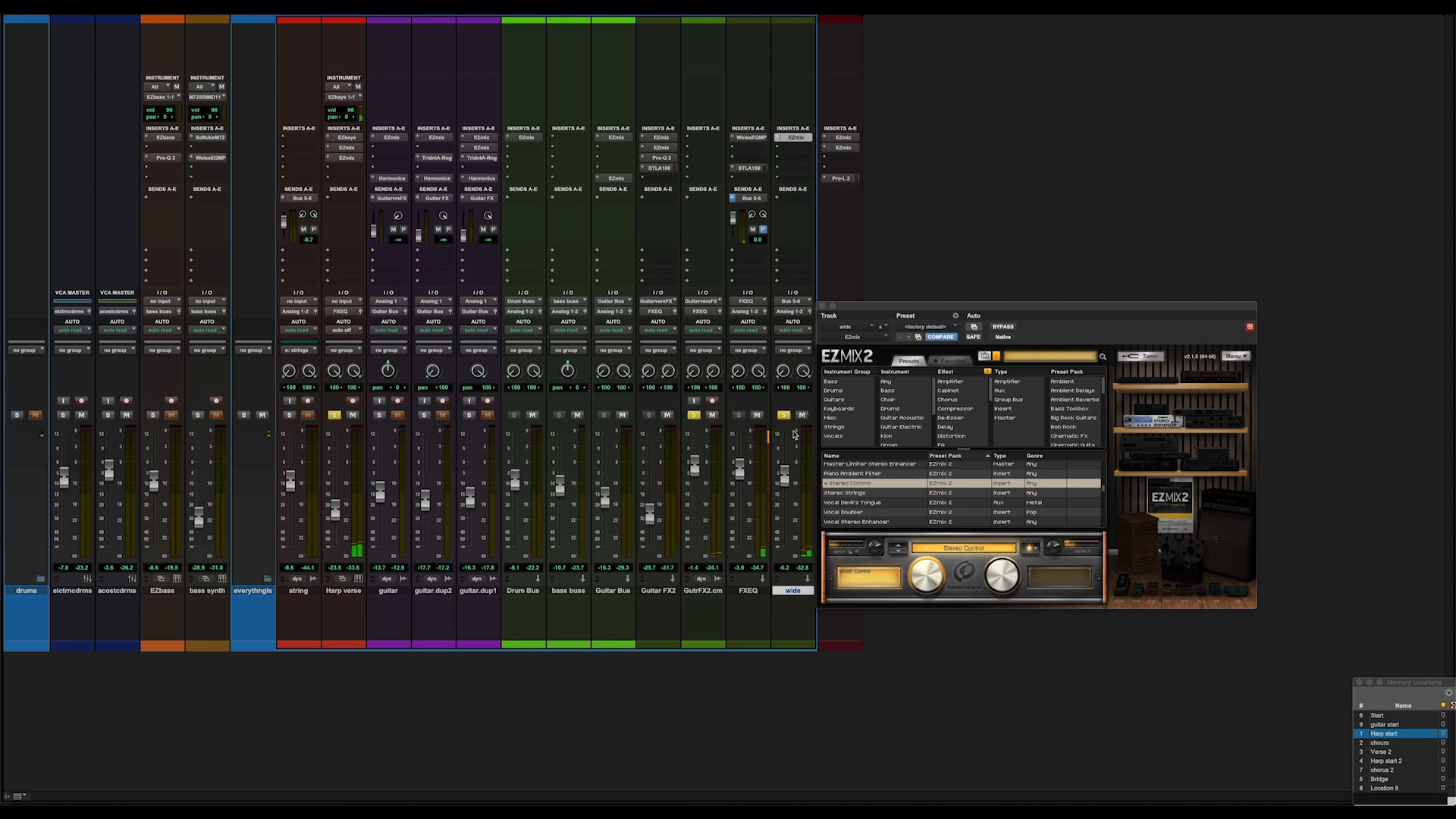
- Clear the active solos and compare the full mix with the wide bus muted and unmuted during playback
left_click(785, 414, "alt")
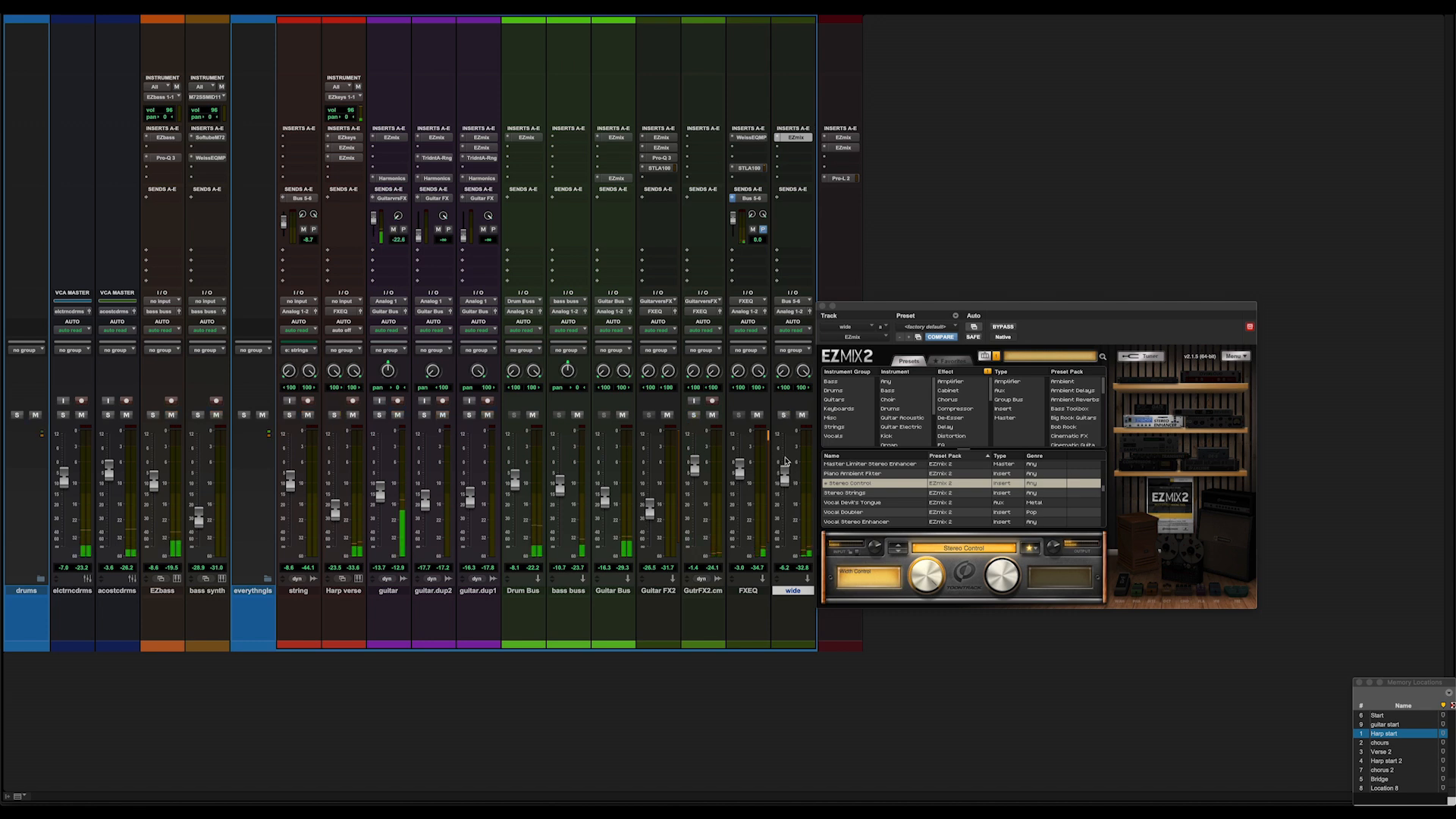
left_click(803, 415)
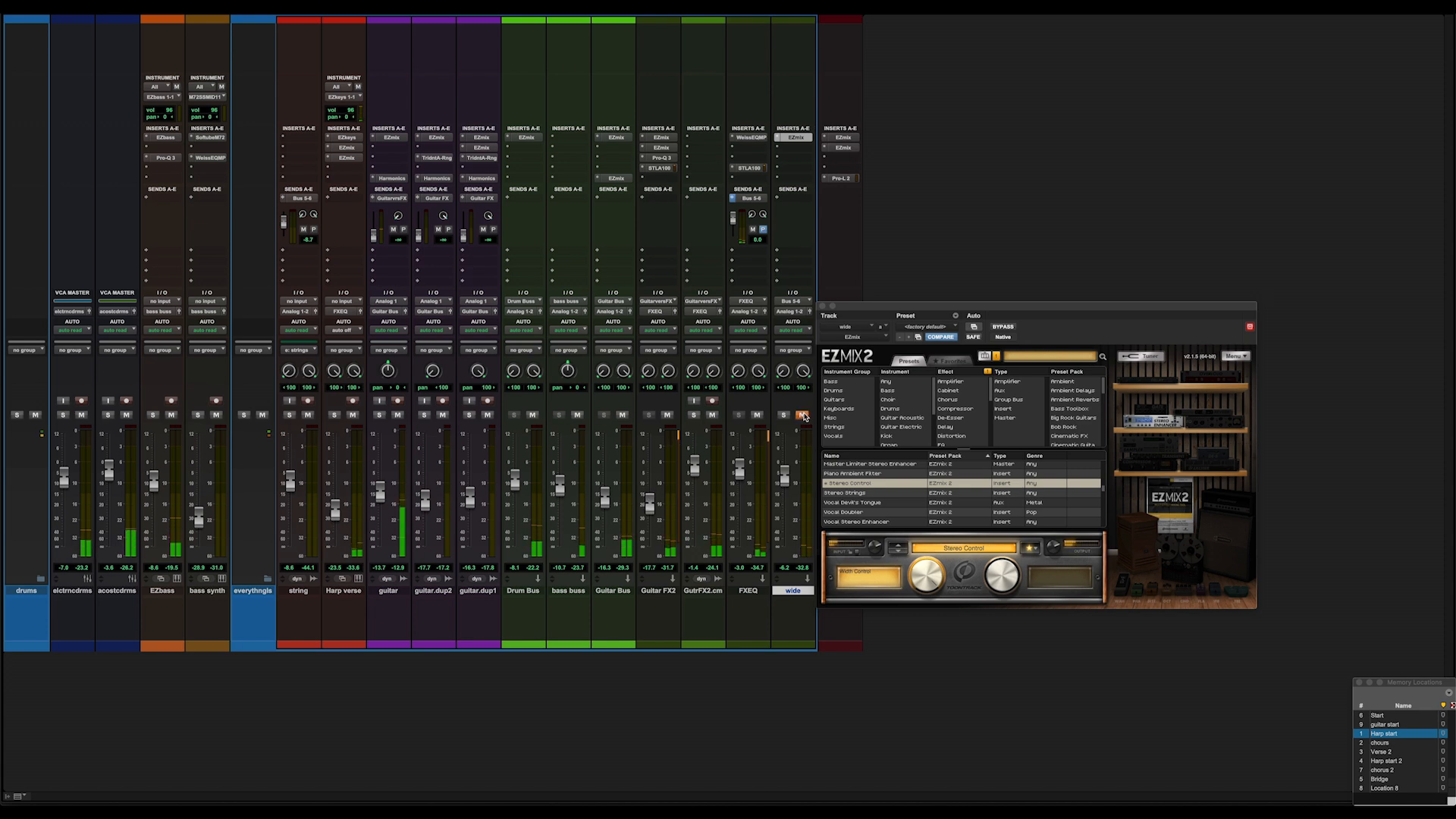
left_click(803, 414)
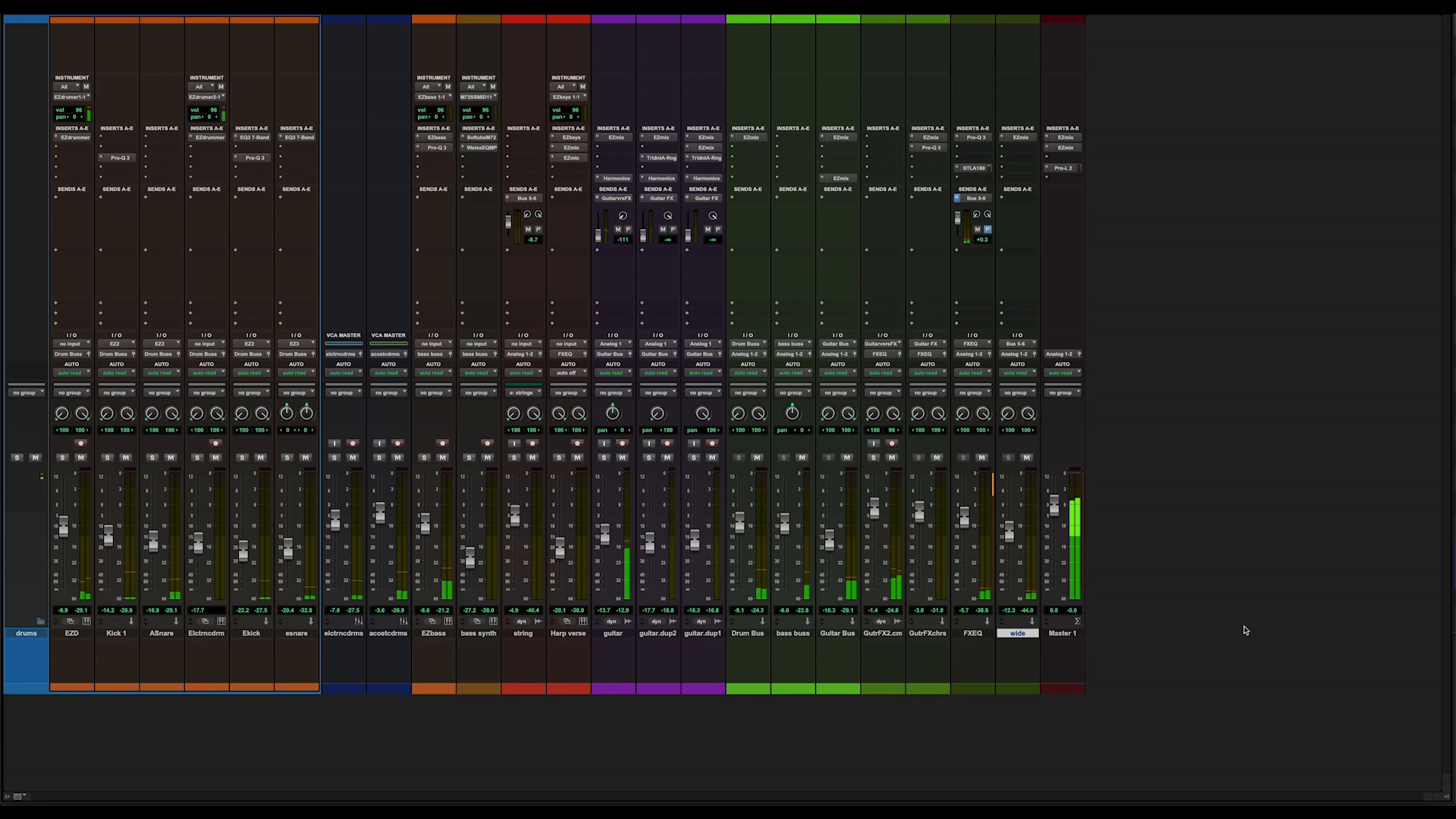
- Show the Edit window during playback and examine the drum, bass, guitar and effects tracks along with the EZbass instrument
key("ctrl+equal")
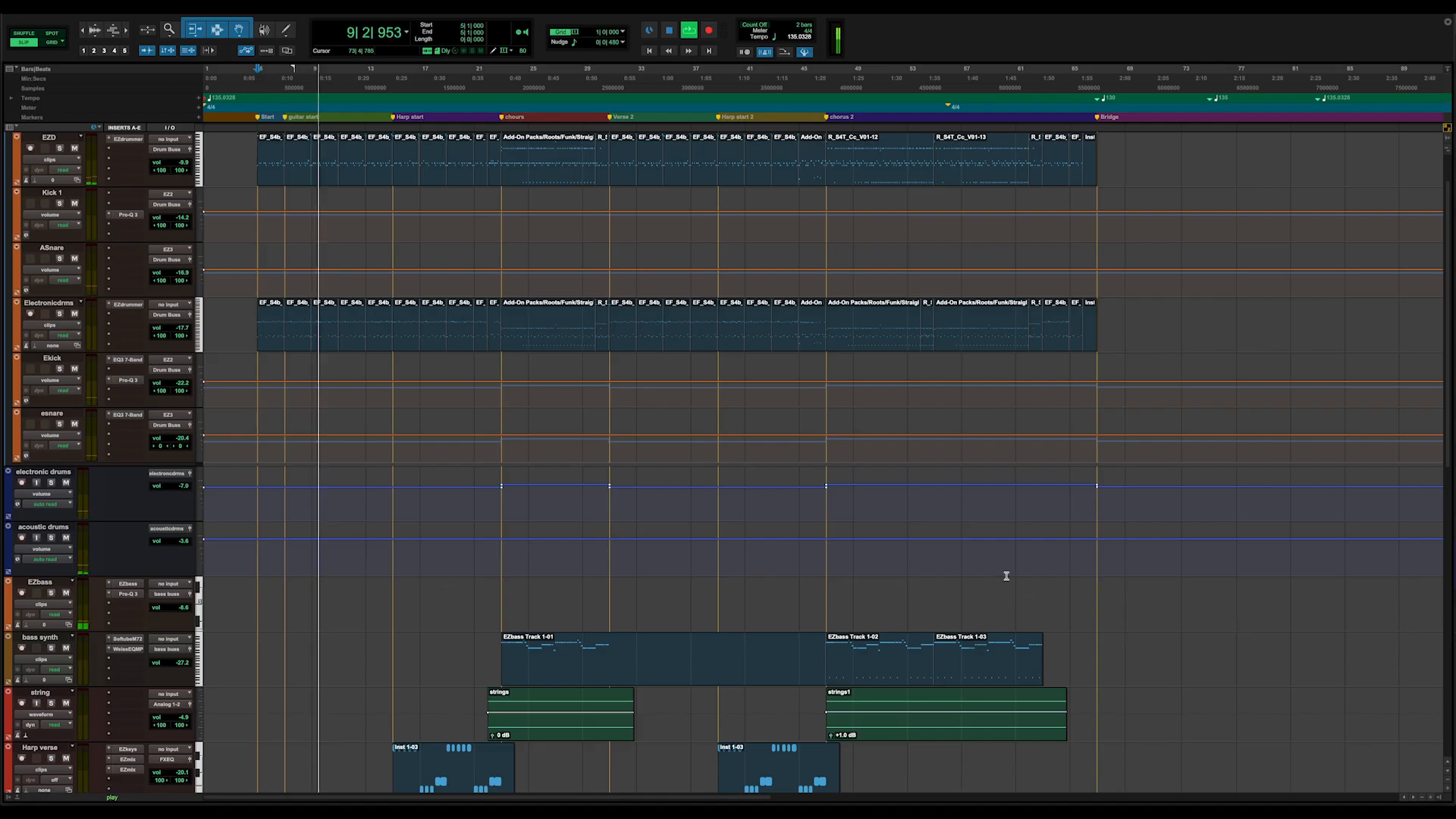
scroll(431, 500, "down", 6)
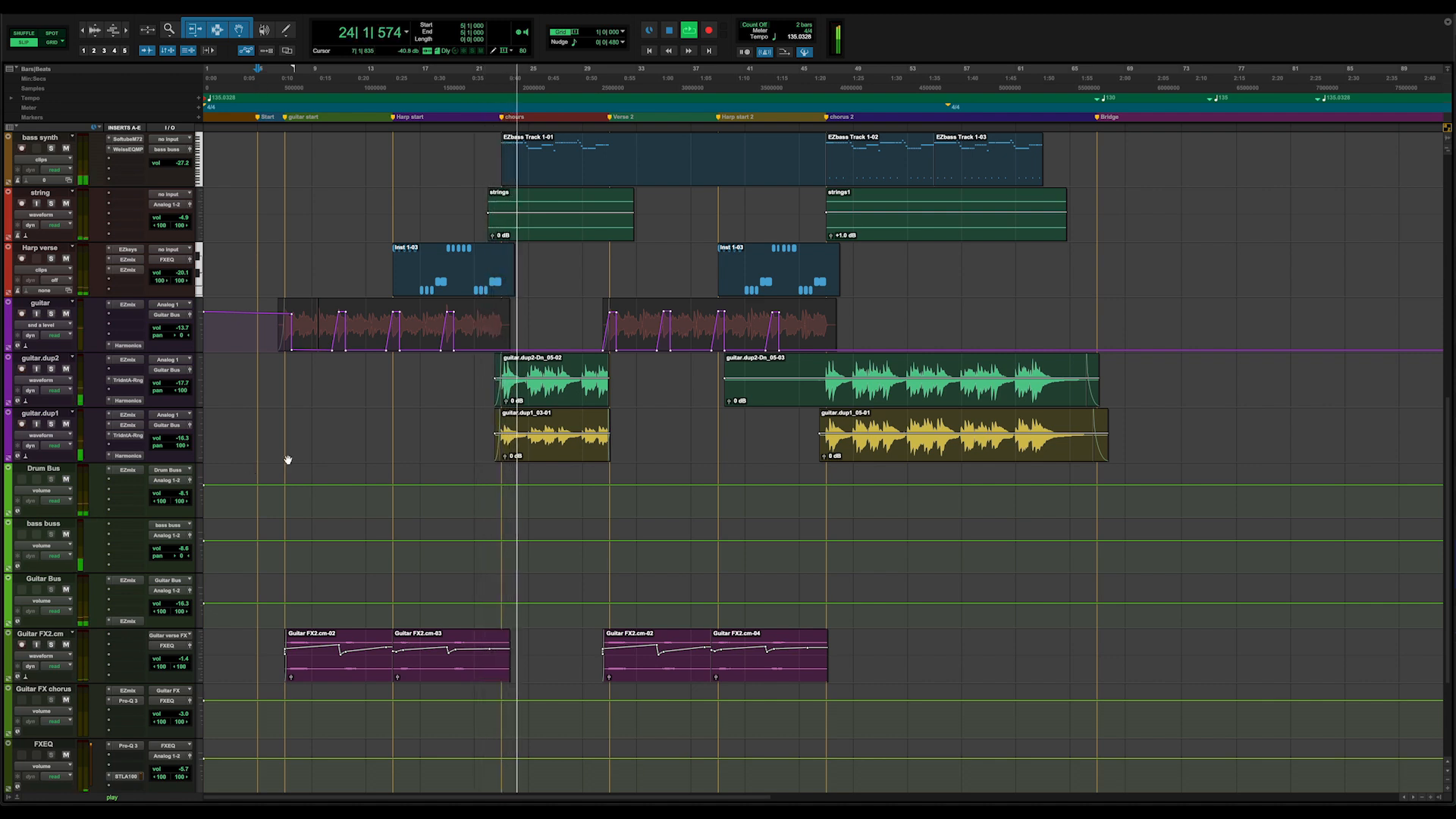
scroll(288, 459, "up", 10)
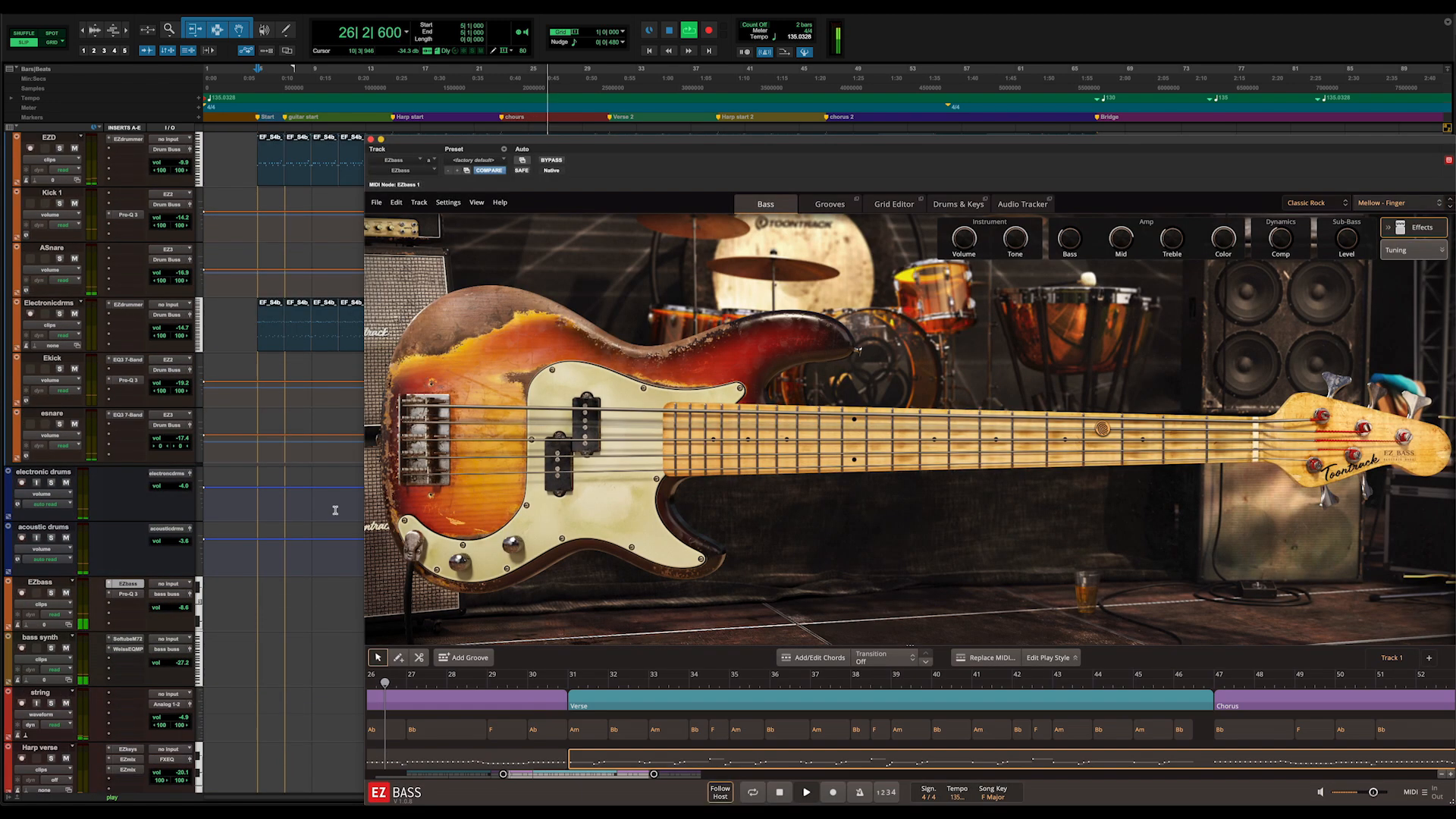
scroll(335, 510, "down", 1)
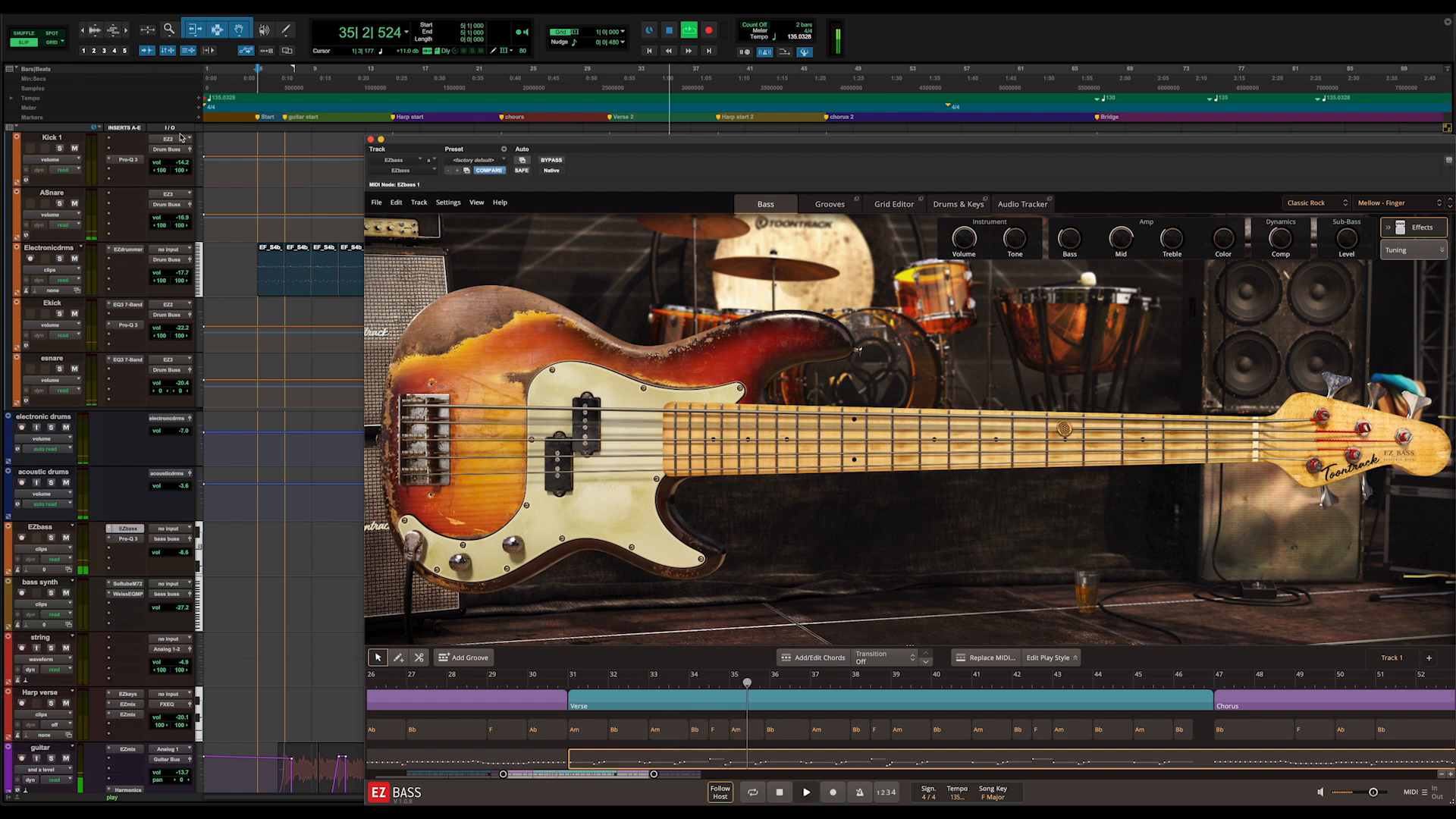
- Open the EZdrummer instruments on the electronic drums and EZD tracks one after another to view their drum kits
left_click(140, 251)
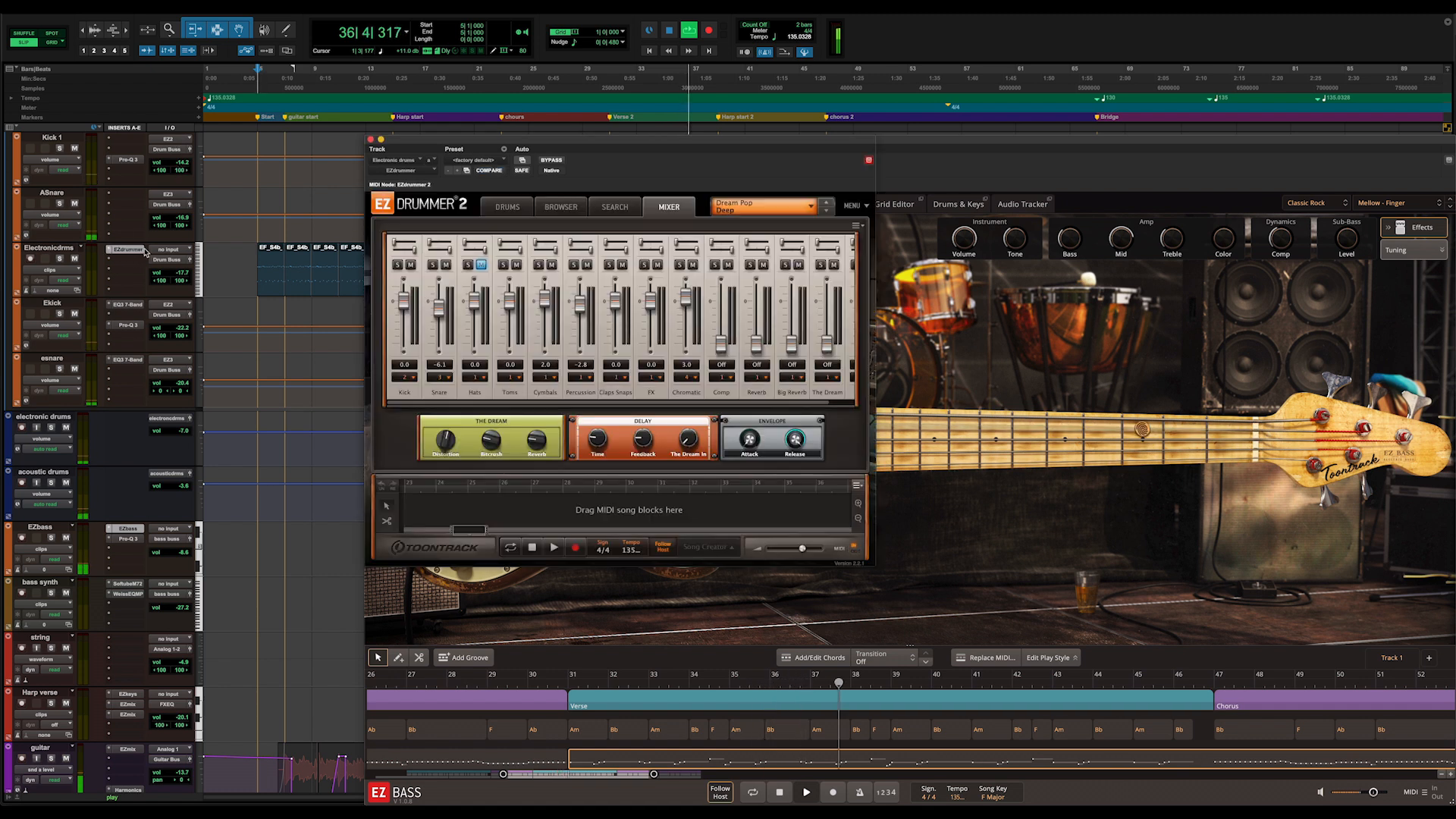
left_click(522, 202)
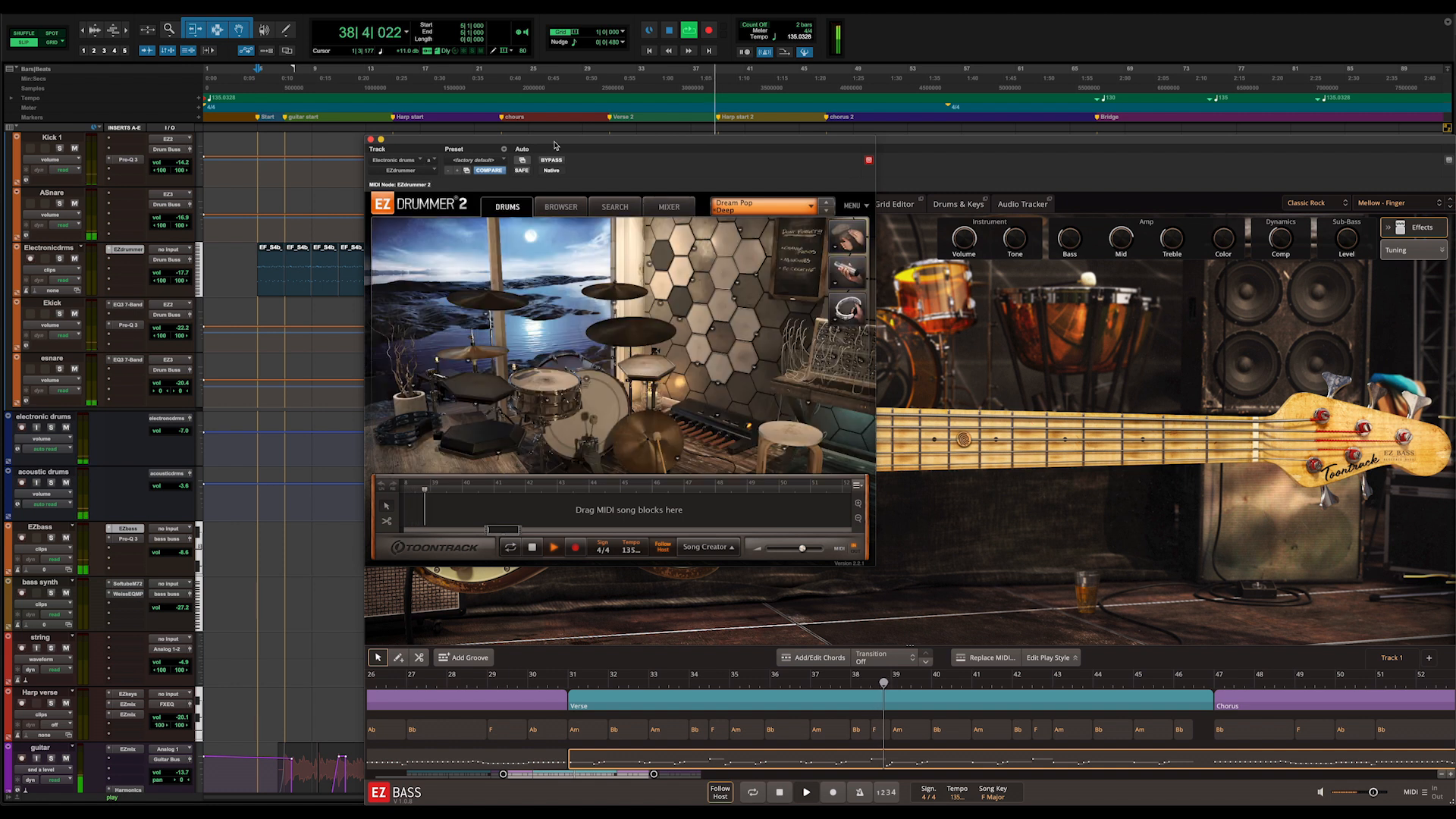
left_click_drag(554, 145, 369, 174)
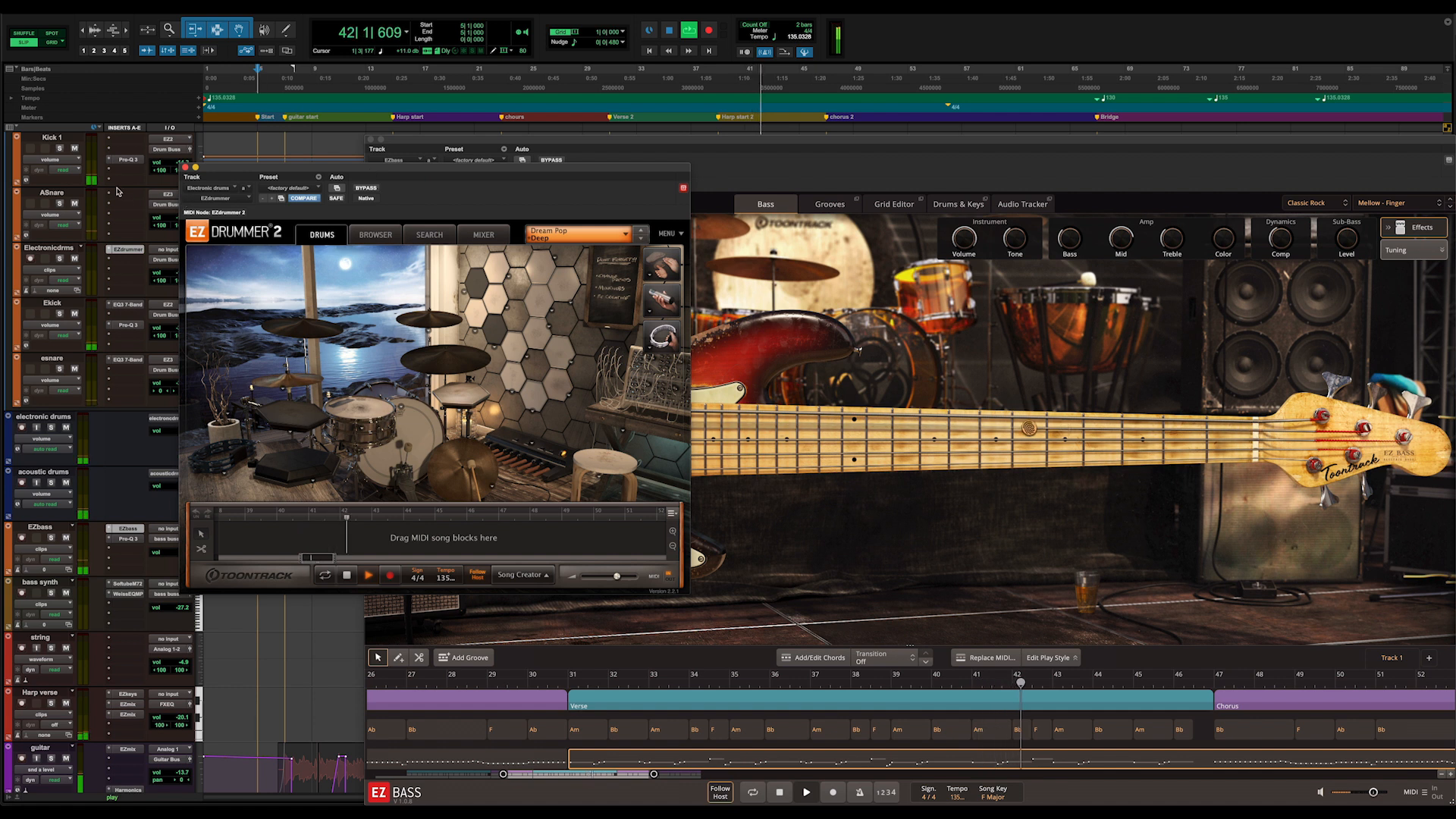
scroll(121, 188, "up", 1)
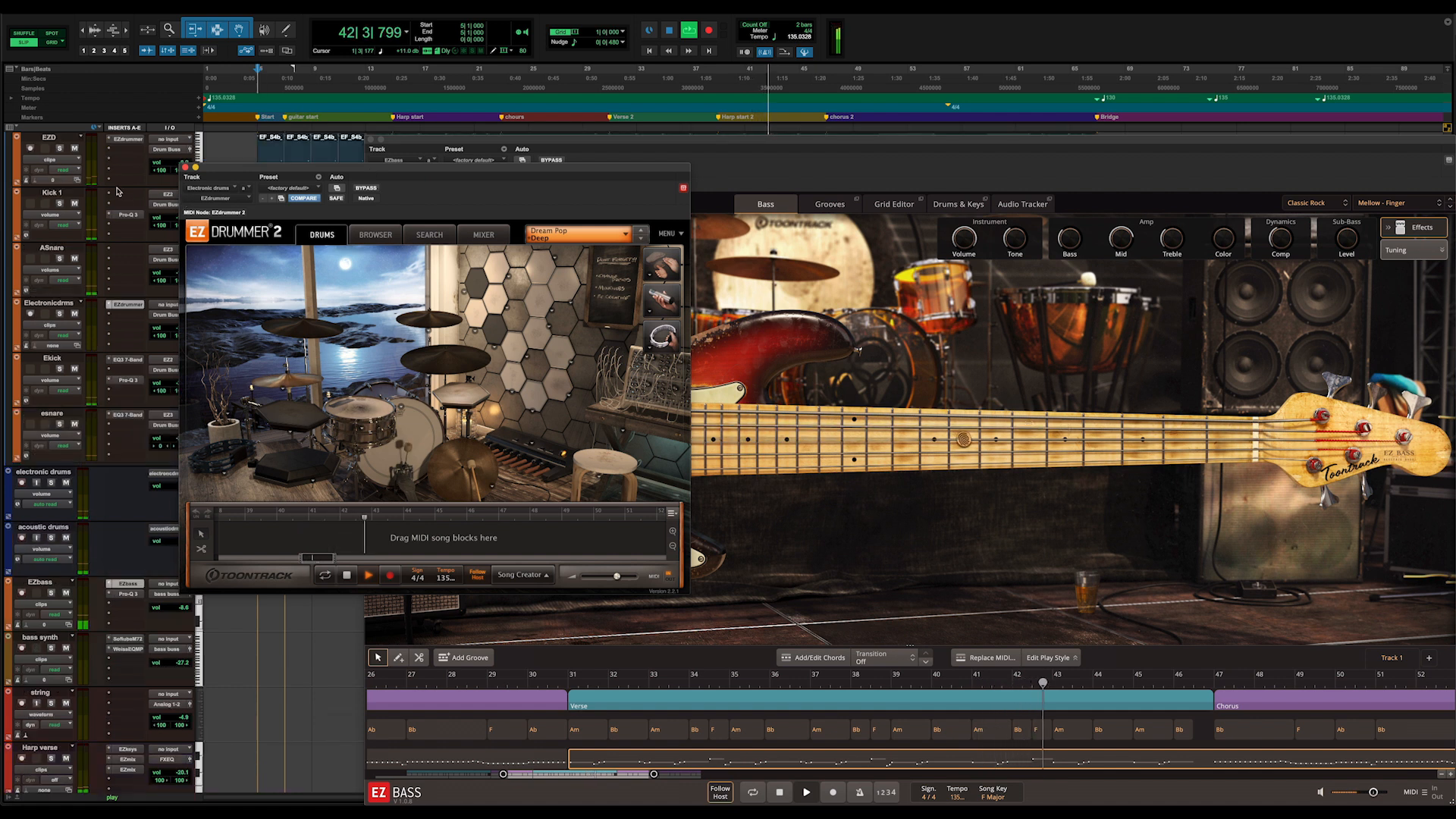
left_click(128, 140)
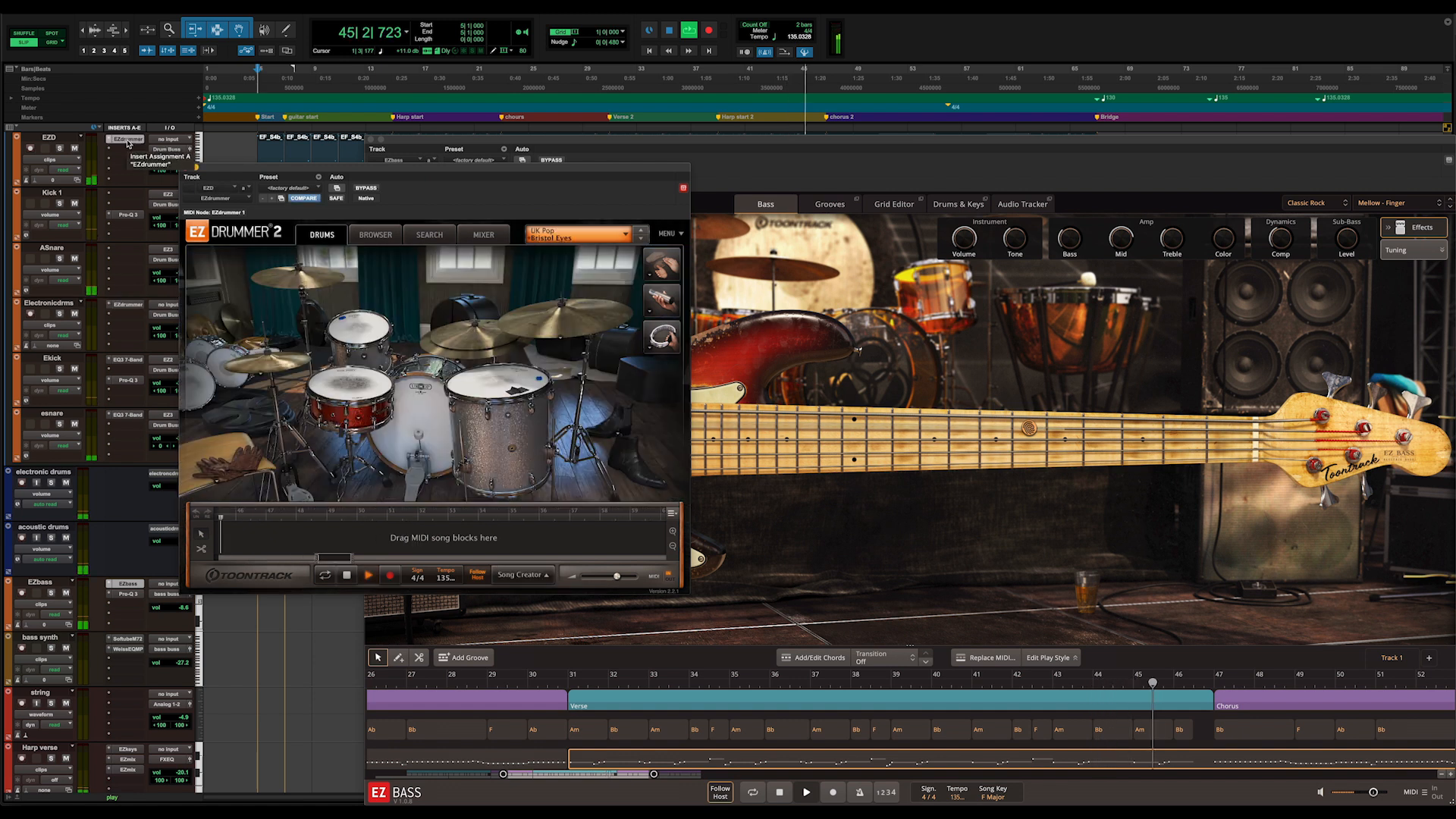